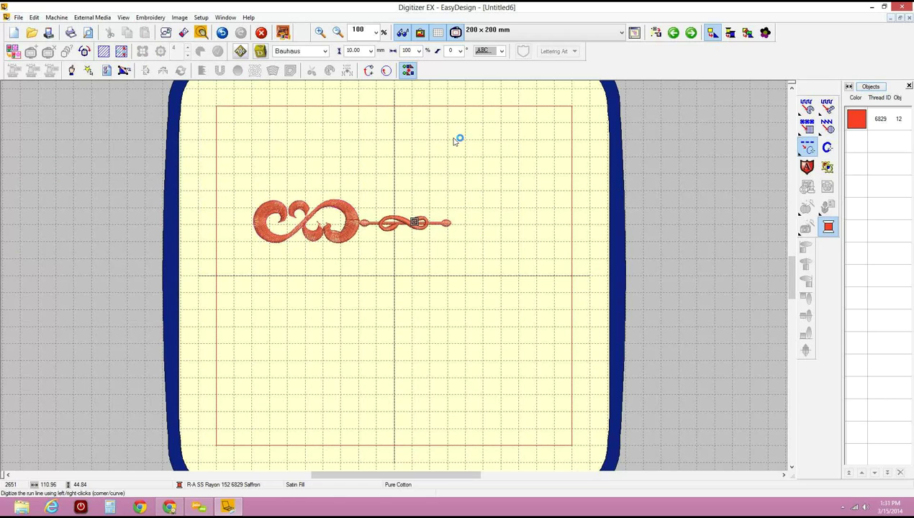
- Digitize a straight horizontal run line about 196 mm long across the hoop above the scroll design
{"action": "left_click", "coordinate": [219, 158]}
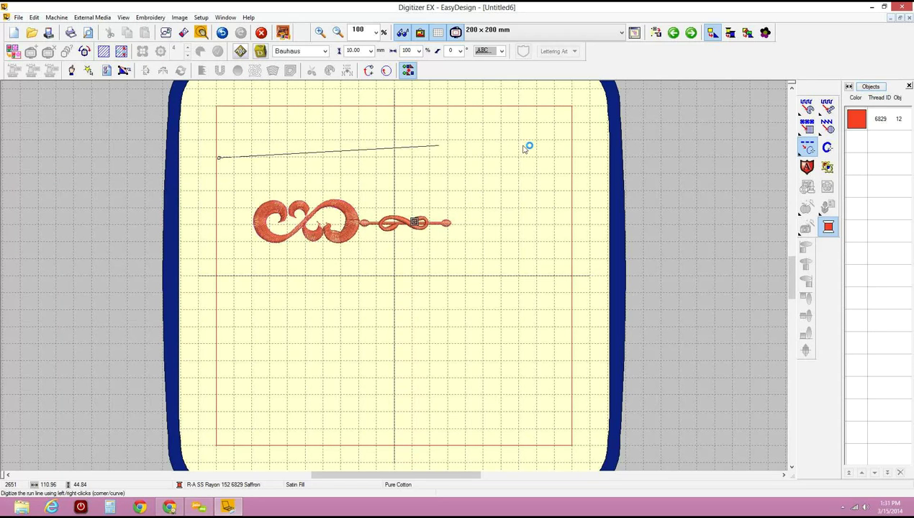
{"action": "left_click", "coordinate": [568, 157]}
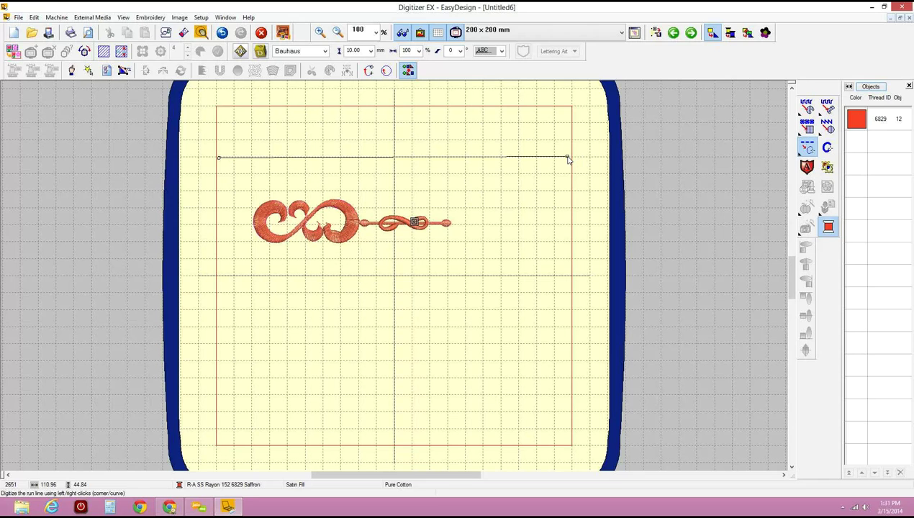
{"action": "key", "text": "Return"}
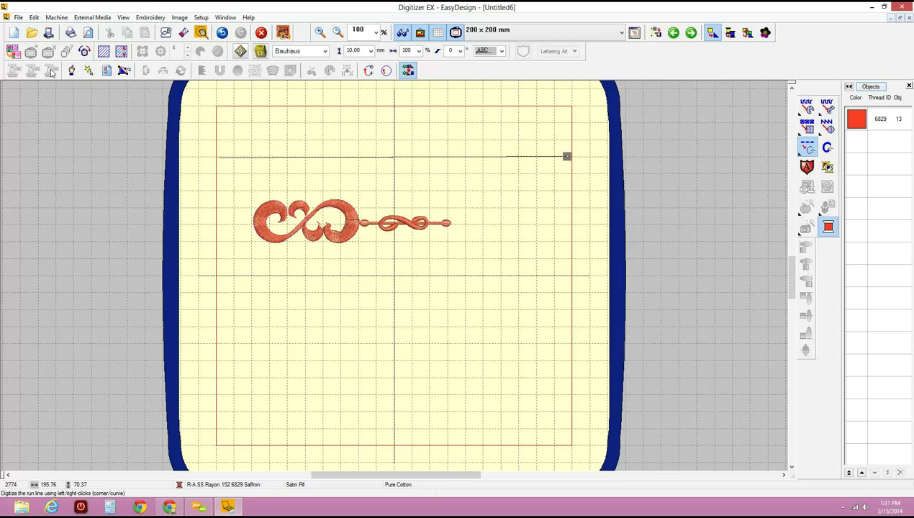
- Browse the BerniesMotifs set among the Motif Run Line patterns in the new line's object details
{"action": "left_click", "coordinate": [72, 70]}
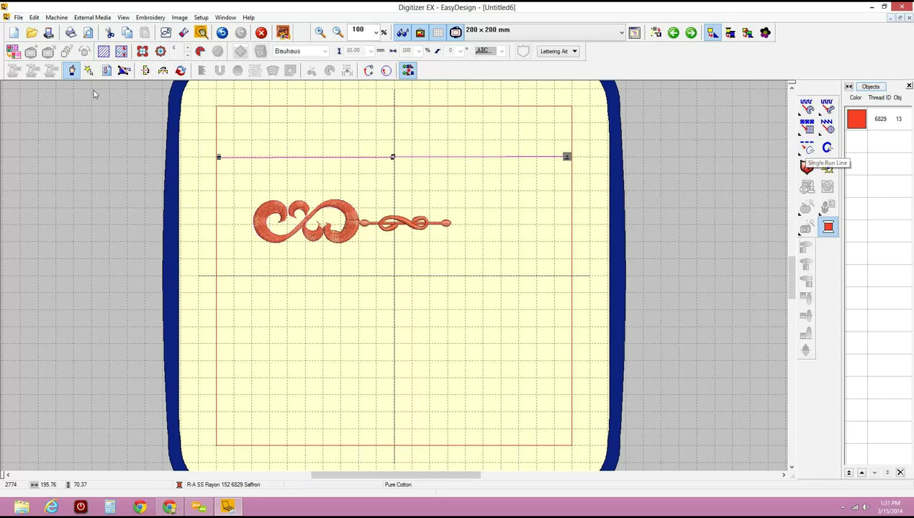
{"action": "left_click", "coordinate": [107, 70]}
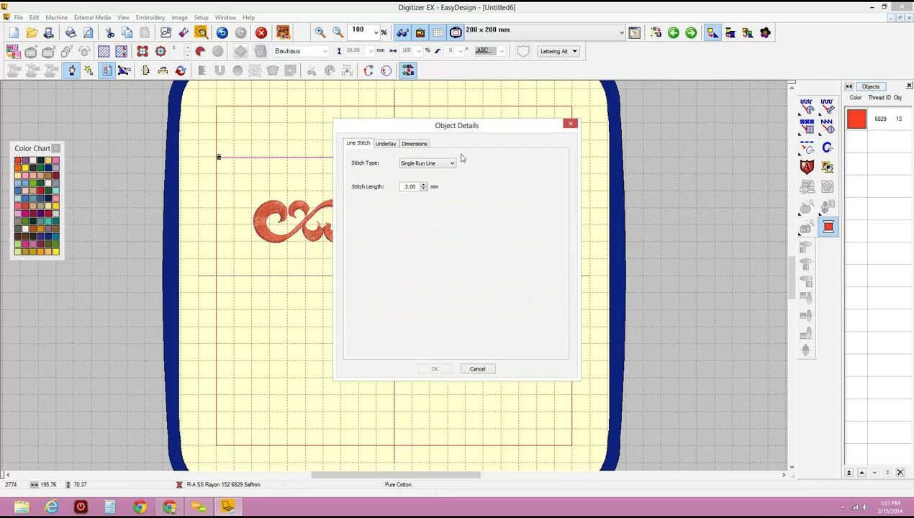
{"action": "left_click", "coordinate": [453, 164]}
{"action": "left_click", "coordinate": [426, 187]}
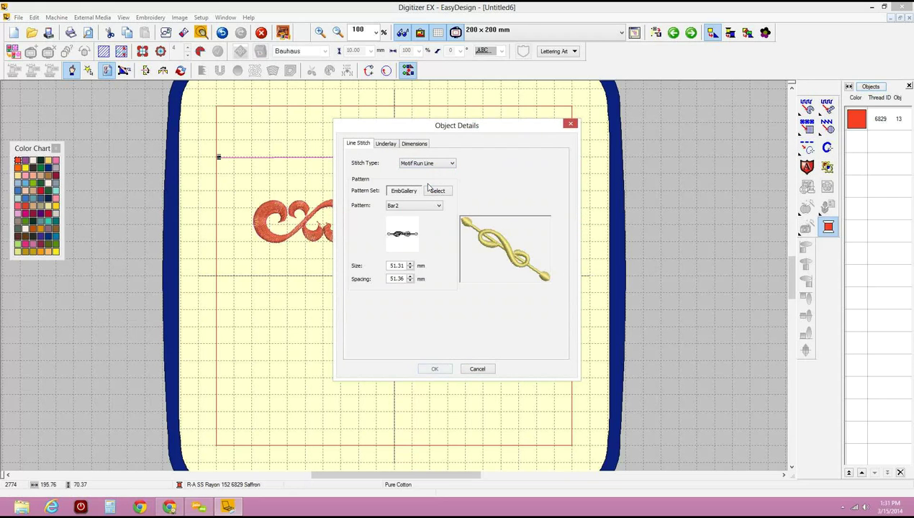
{"action": "left_click", "coordinate": [438, 191]}
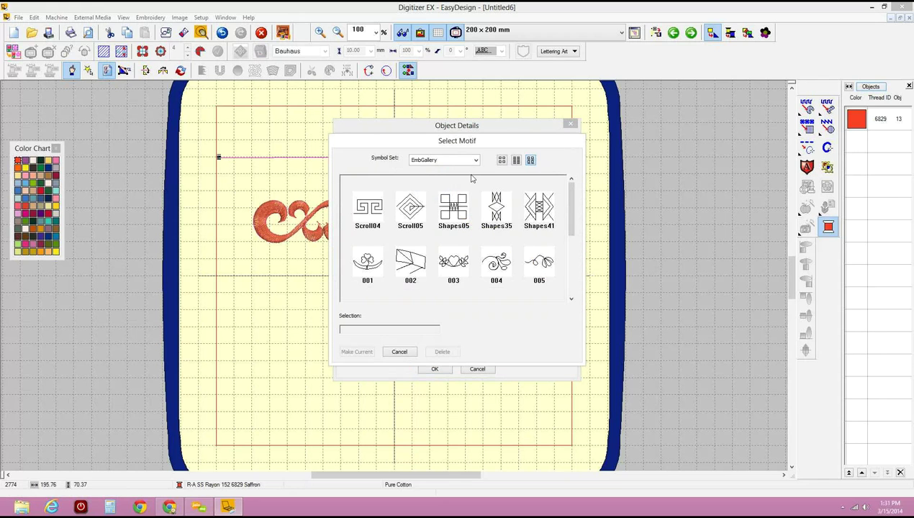
{"action": "left_click", "coordinate": [474, 160]}
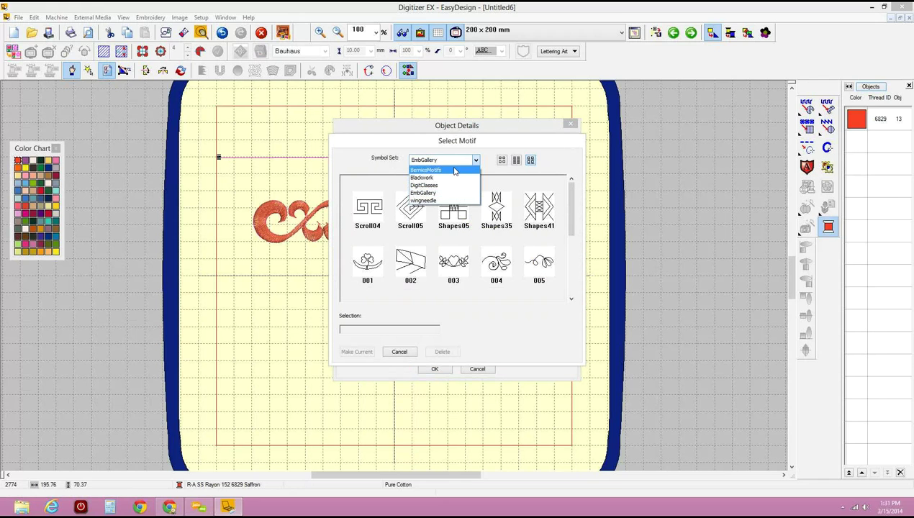
{"action": "left_click", "coordinate": [454, 170]}
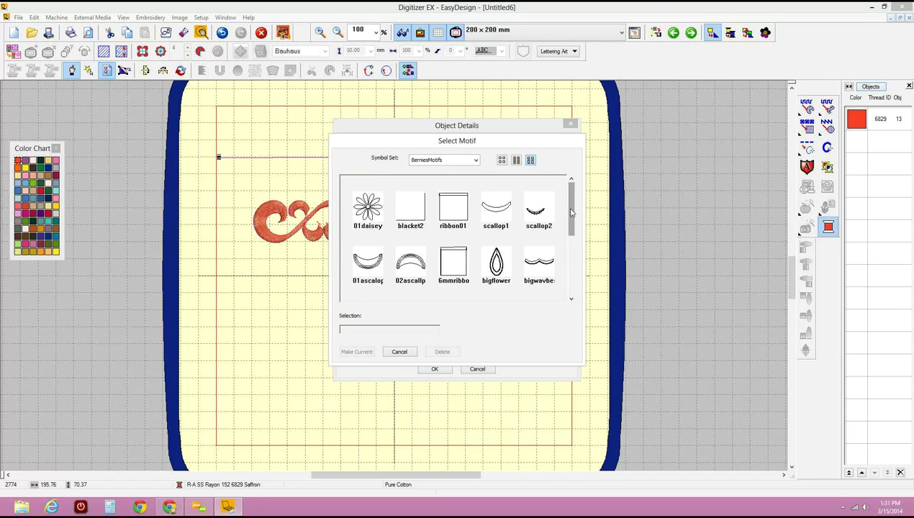
{"action": "left_click_drag", "start_coordinate": [569, 205], "coordinate": [571, 279]}
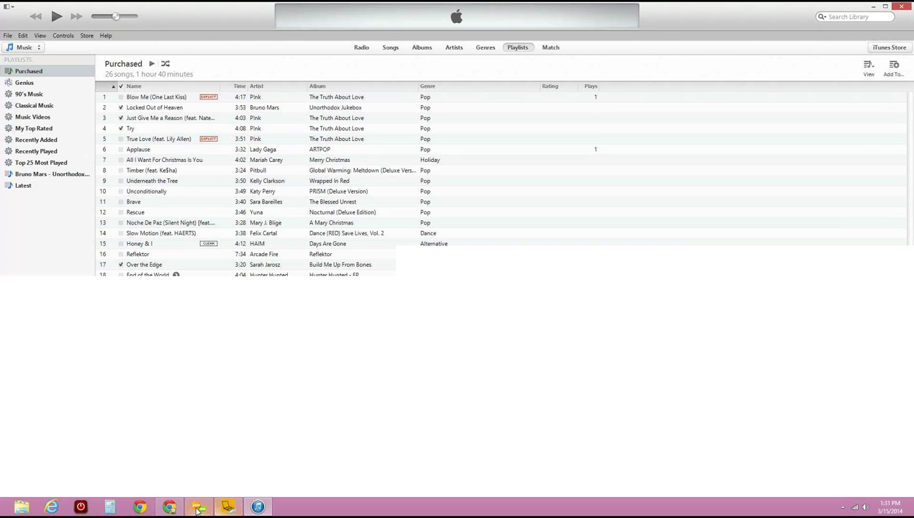
{"action": "left_click", "coordinate": [905, 6]}
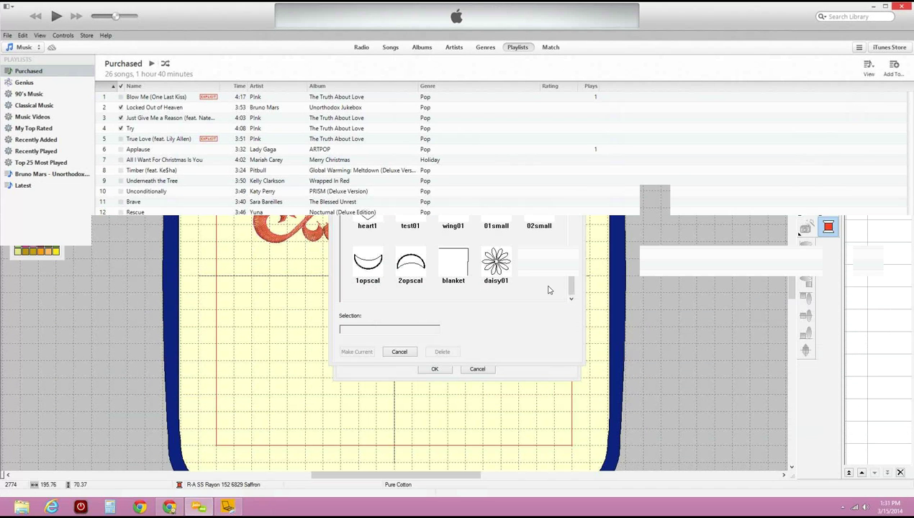
{"action": "left_click_drag", "start_coordinate": [572, 287], "coordinate": [578, 199]}
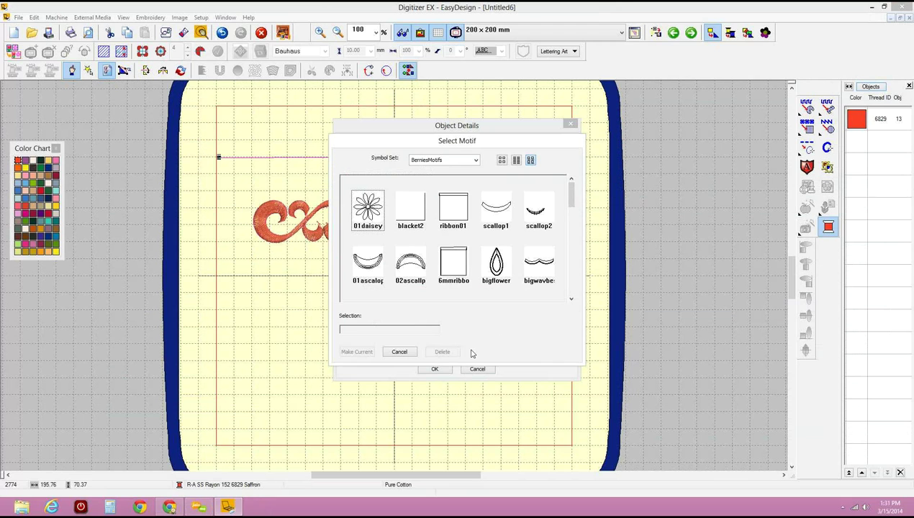
{"action": "left_click", "coordinate": [399, 351]}
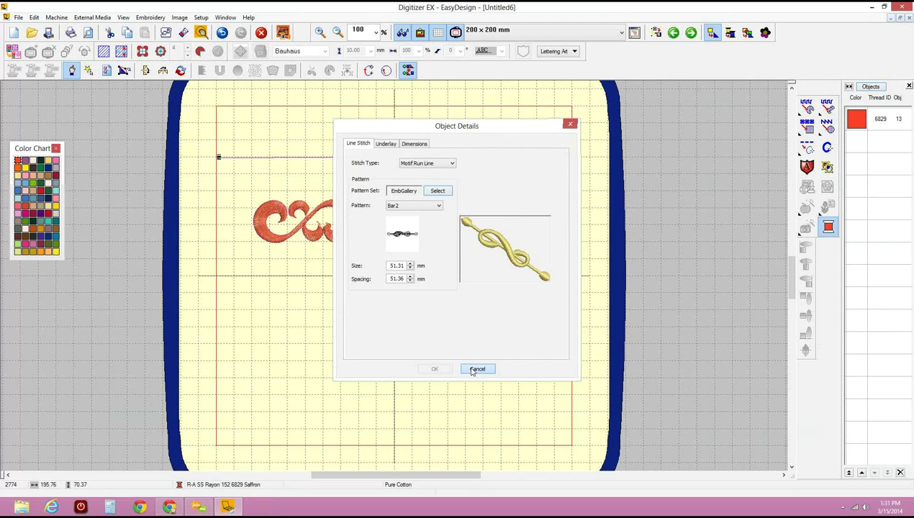
{"action": "left_click", "coordinate": [437, 369]}
- Try to make a motif named large in the BerniesMotifs set from the scroll and the knotted bar
{"action": "left_click_drag", "start_coordinate": [234, 193], "coordinate": [491, 273]}
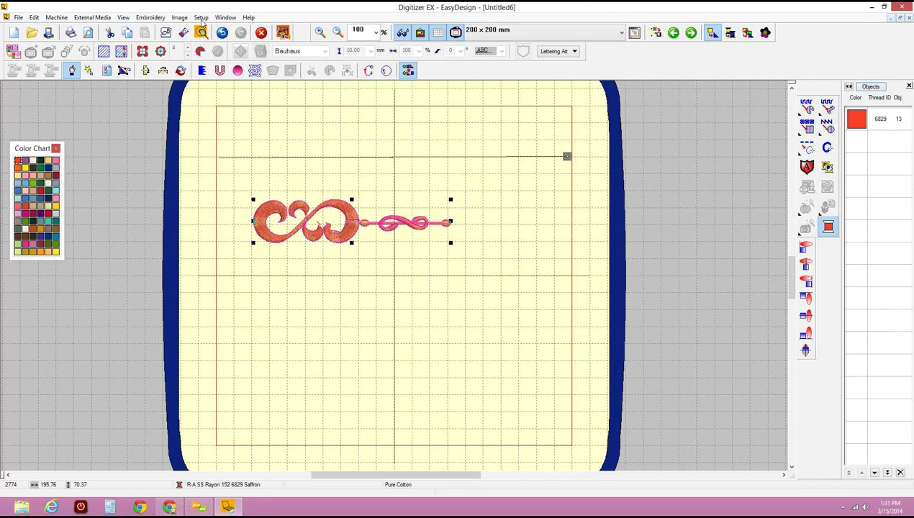
{"action": "left_click", "coordinate": [151, 17]}
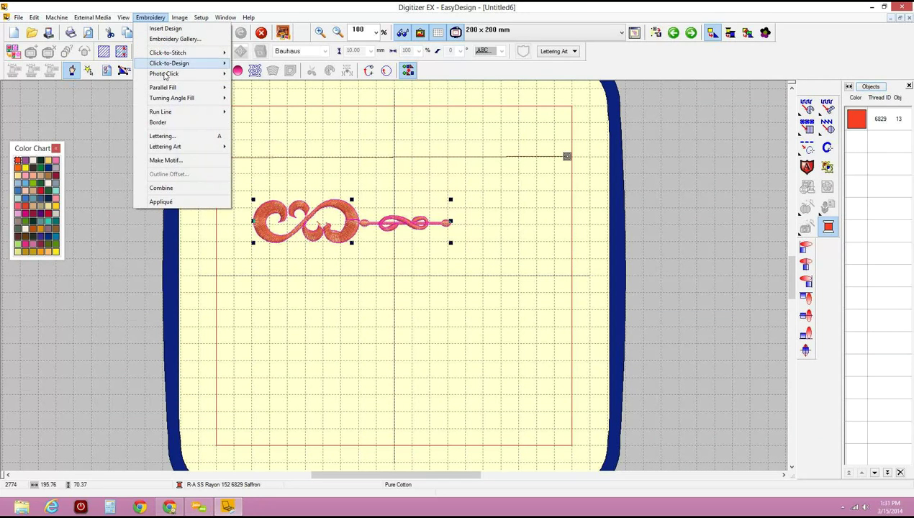
{"action": "left_click", "coordinate": [173, 161]}
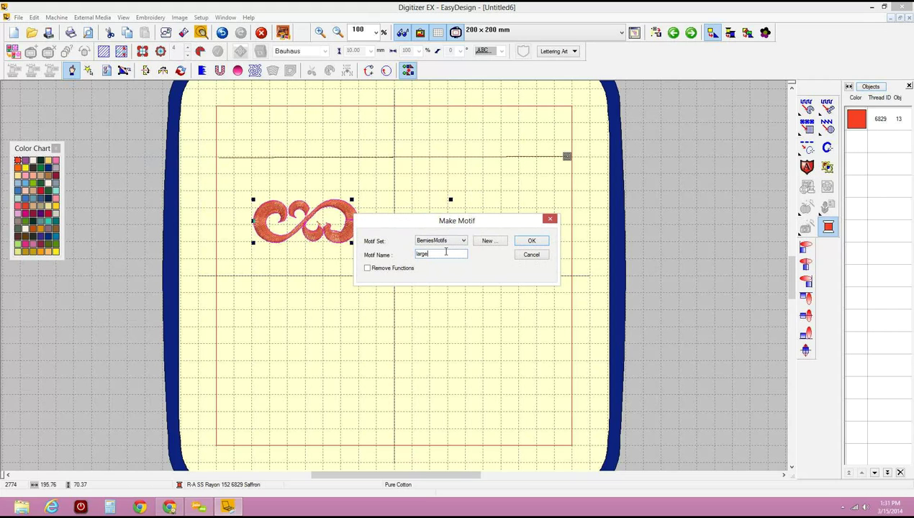
{"action": "left_click", "coordinate": [529, 241]}
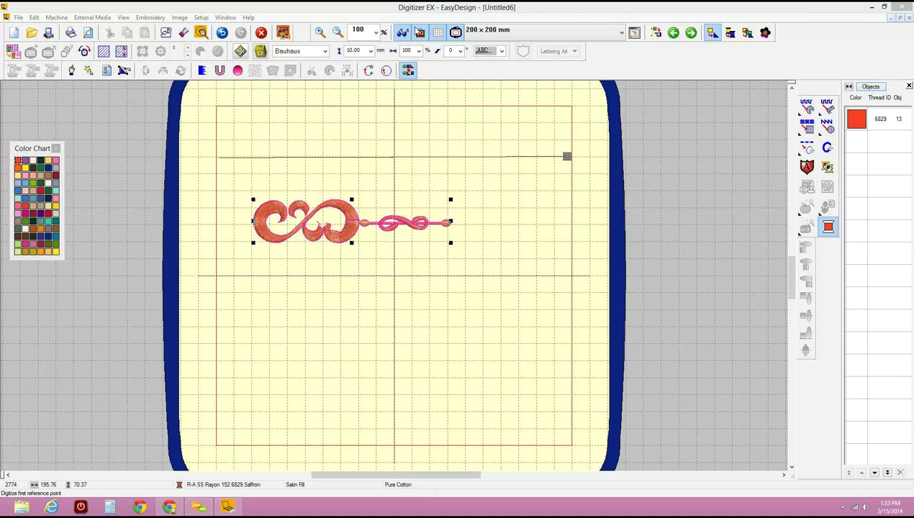
{"action": "left_click", "coordinate": [322, 286]}
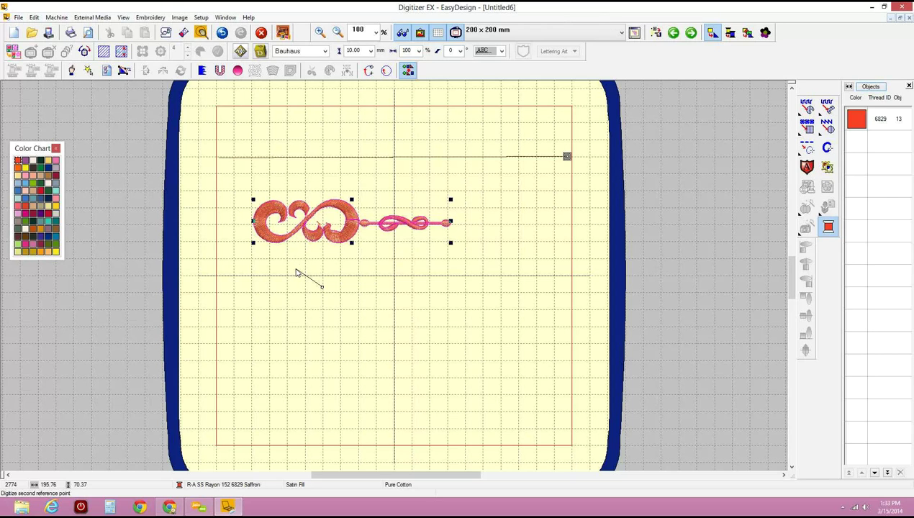
{"action": "key", "text": "Escape"}
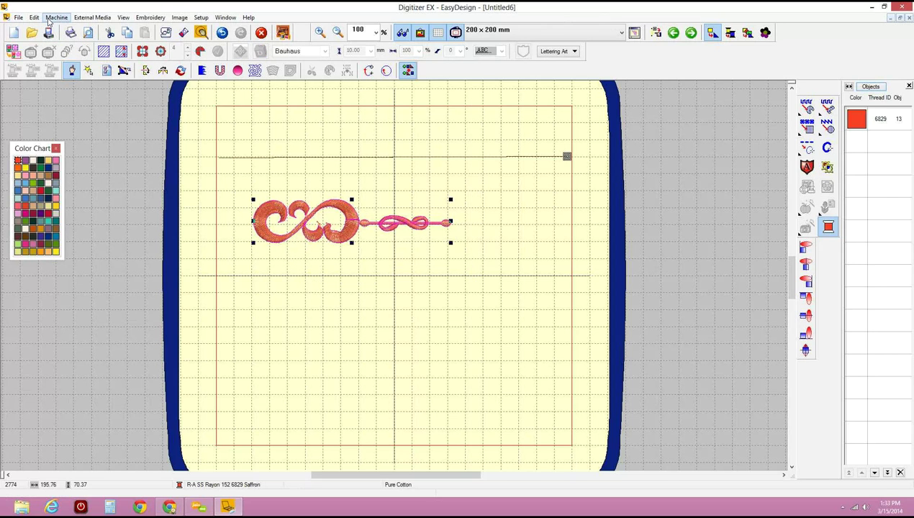
- Group the selected scroll and knotted bar objects
{"action": "right_click", "coordinate": [276, 204]}
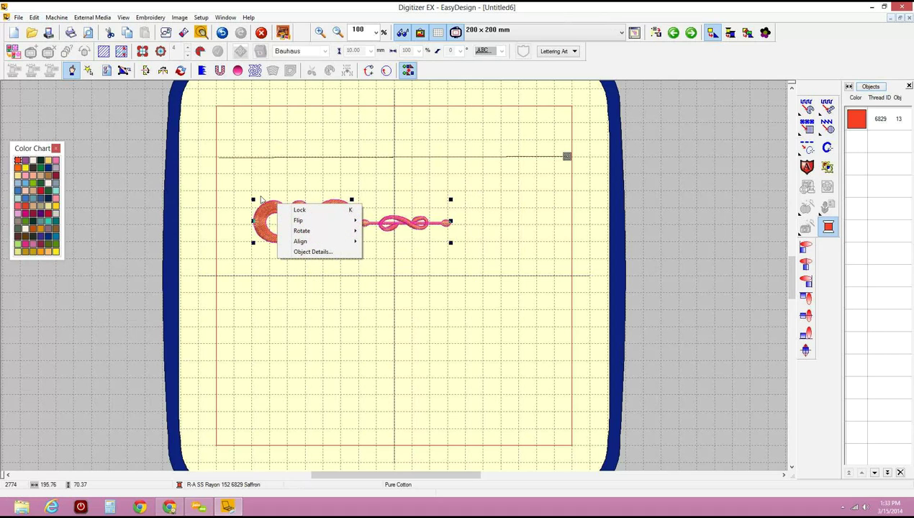
{"action": "left_click", "coordinate": [33, 17]}
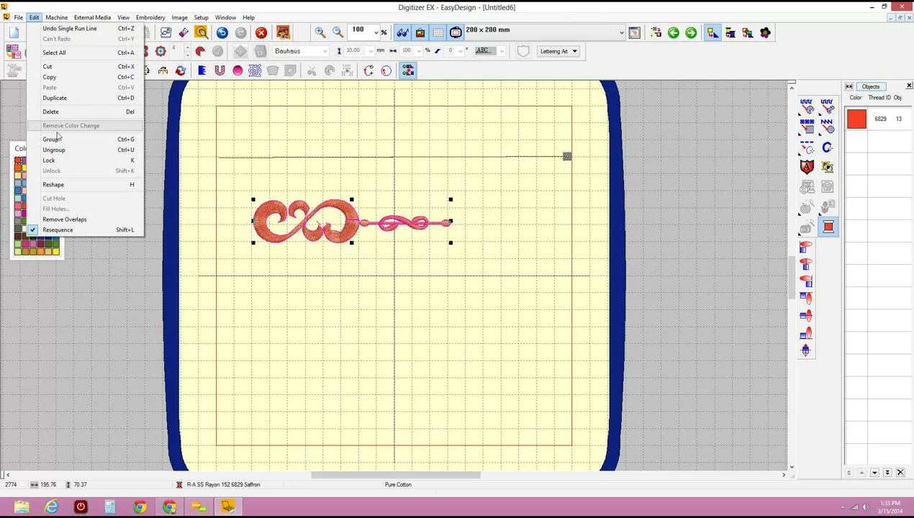
{"action": "left_click", "coordinate": [58, 141]}
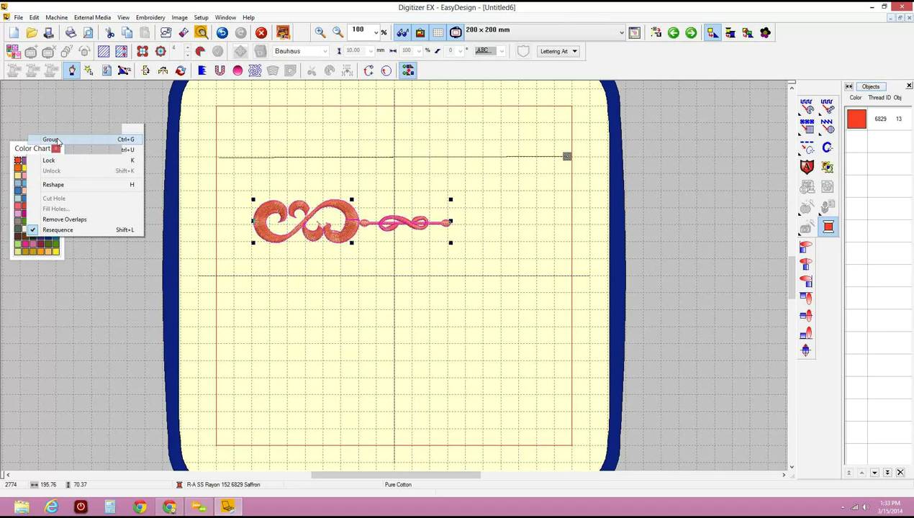
- Make a motif named large in the BerniesMotifs set from the grouped design, placing both reference points on the knotted bar
{"action": "left_click", "coordinate": [154, 19]}
{"action": "left_click", "coordinate": [171, 160]}
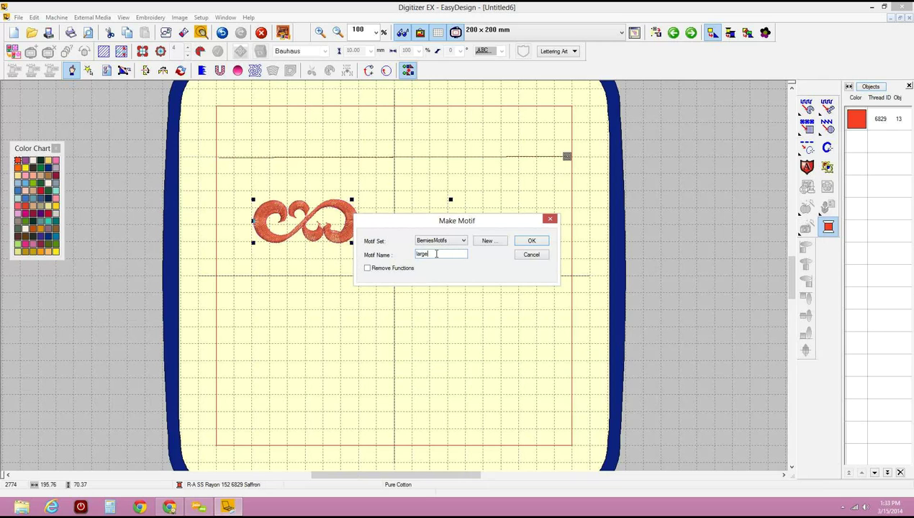
{"action": "left_click", "coordinate": [534, 245]}
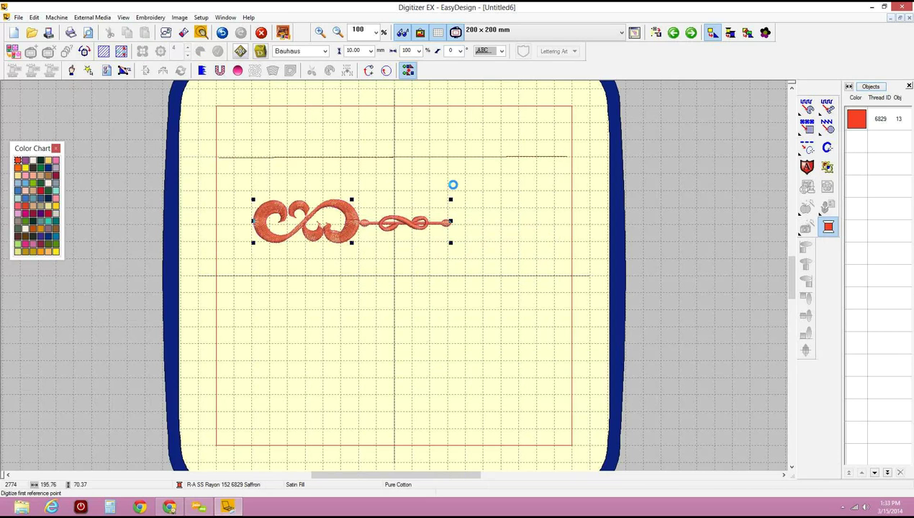
{"action": "left_click", "coordinate": [414, 228]}
{"action": "left_click", "coordinate": [428, 232]}
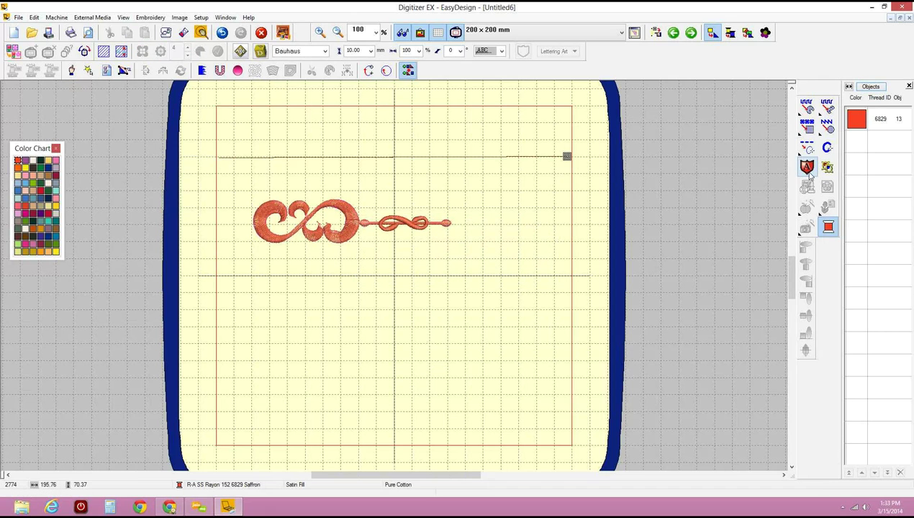
- Digitize a small satin-filled circle in the empty area below the scroll
{"action": "left_click", "coordinate": [827, 126]}
{"action": "left_click", "coordinate": [319, 302]}
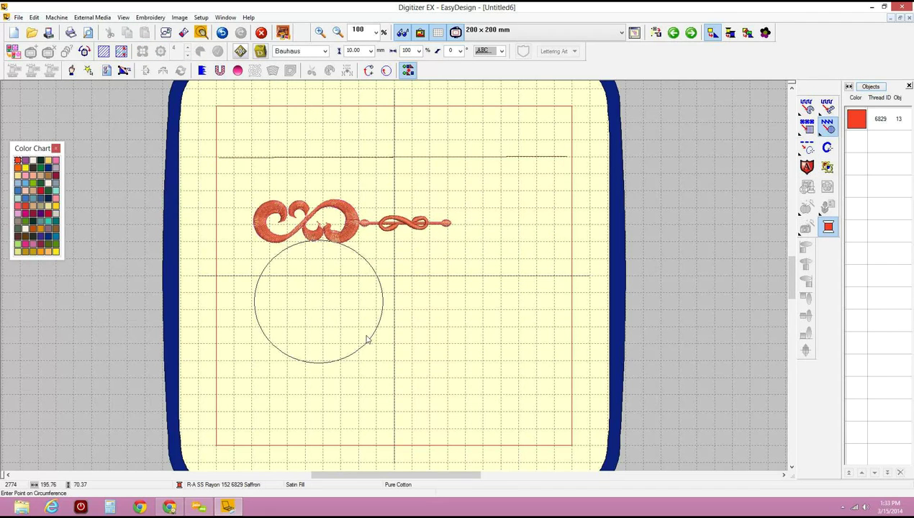
{"action": "left_click", "coordinate": [339, 307]}
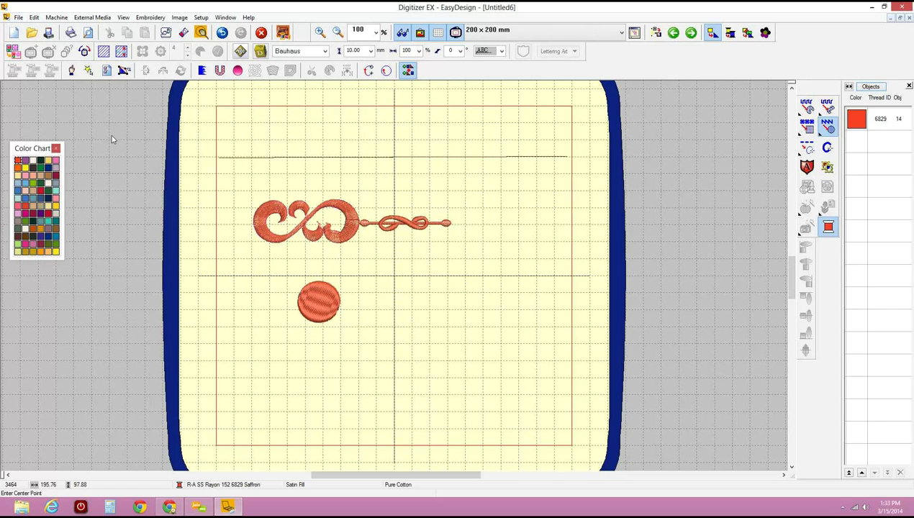
- Make a motif named largecircle in the BerniesMotifs set from the circle, with reference points on the circle and just right of it
{"action": "left_click", "coordinate": [71, 70]}
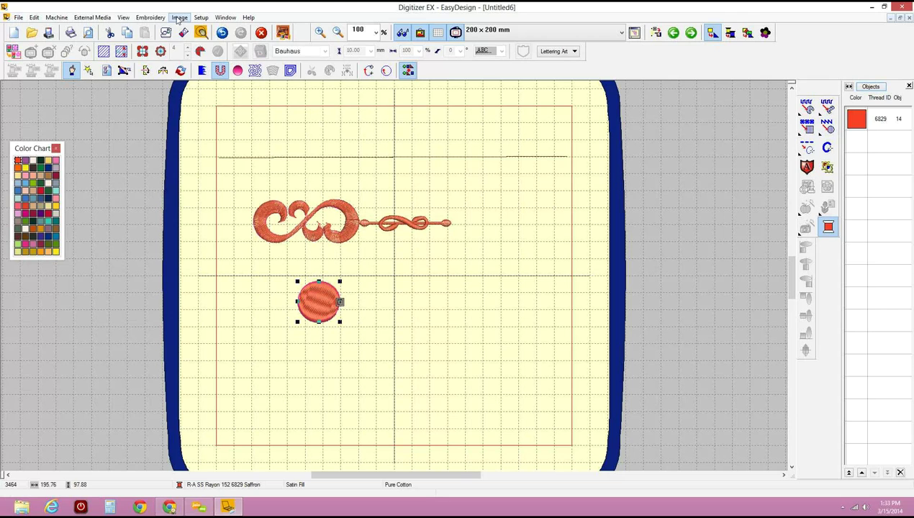
{"action": "left_click", "coordinate": [148, 18]}
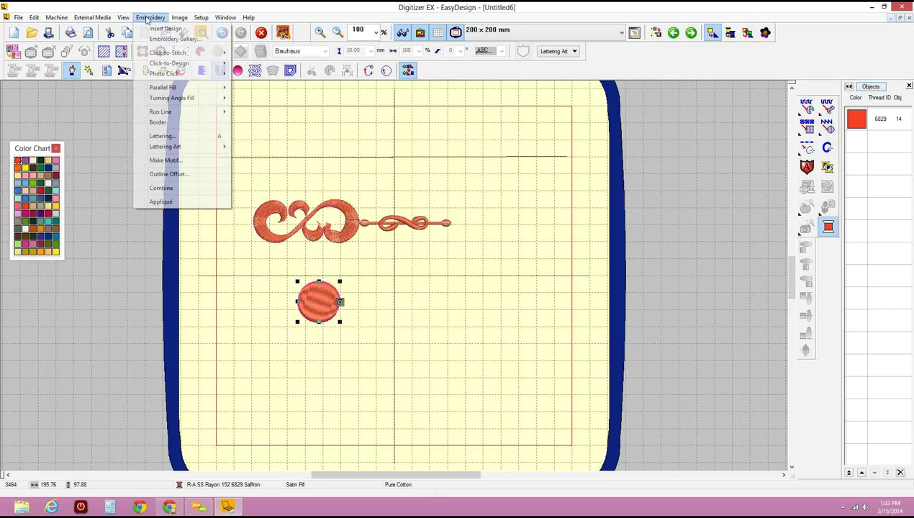
{"action": "left_click", "coordinate": [179, 160]}
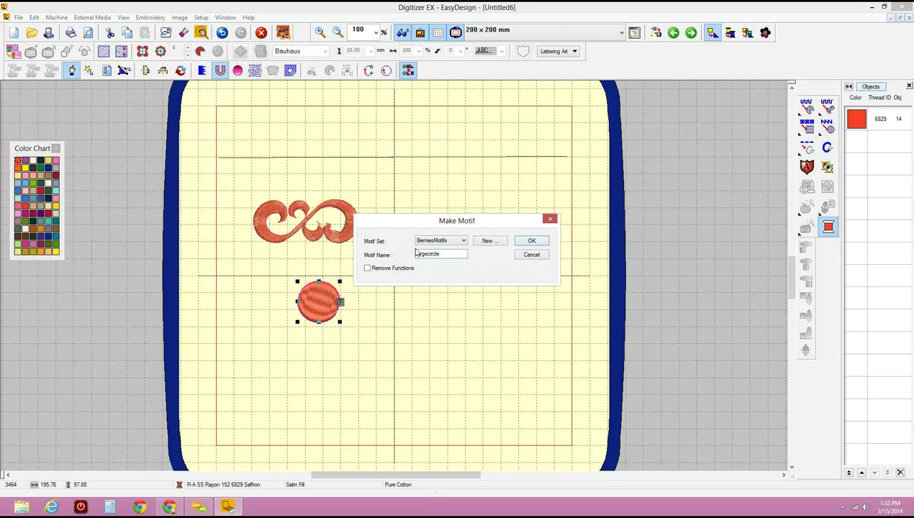
{"action": "left_click", "coordinate": [530, 241]}
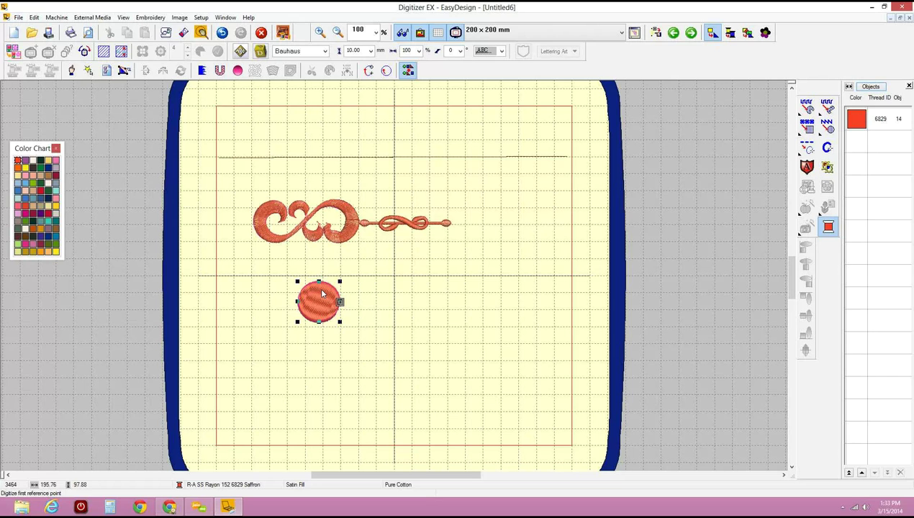
{"action": "left_click", "coordinate": [150, 19]}
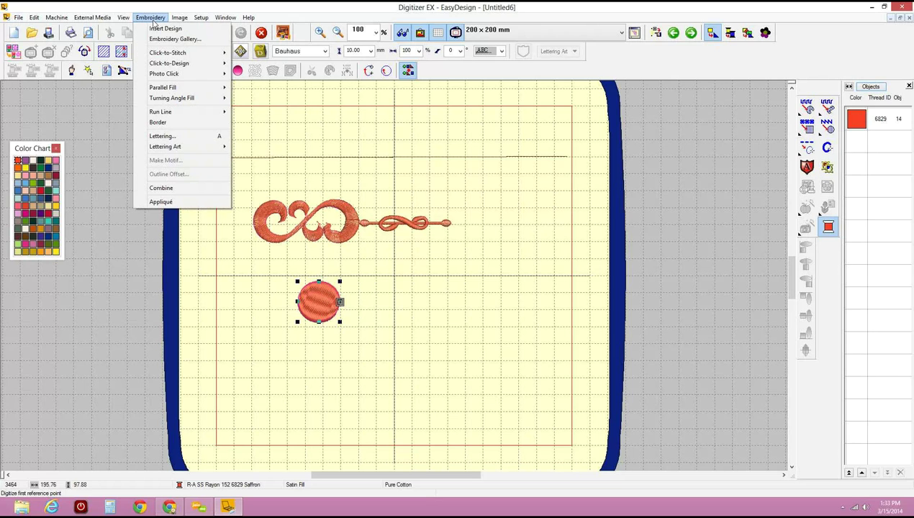
{"action": "left_click", "coordinate": [328, 295]}
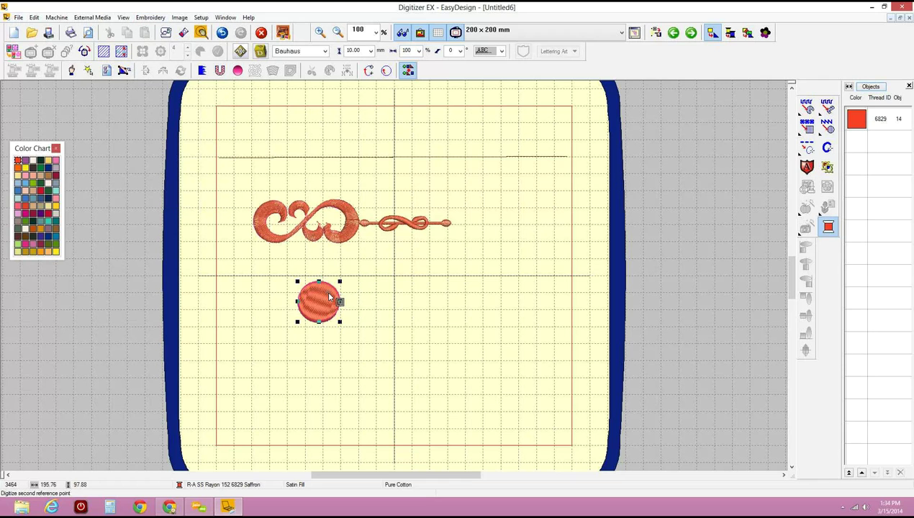
{"action": "left_click", "coordinate": [371, 287]}
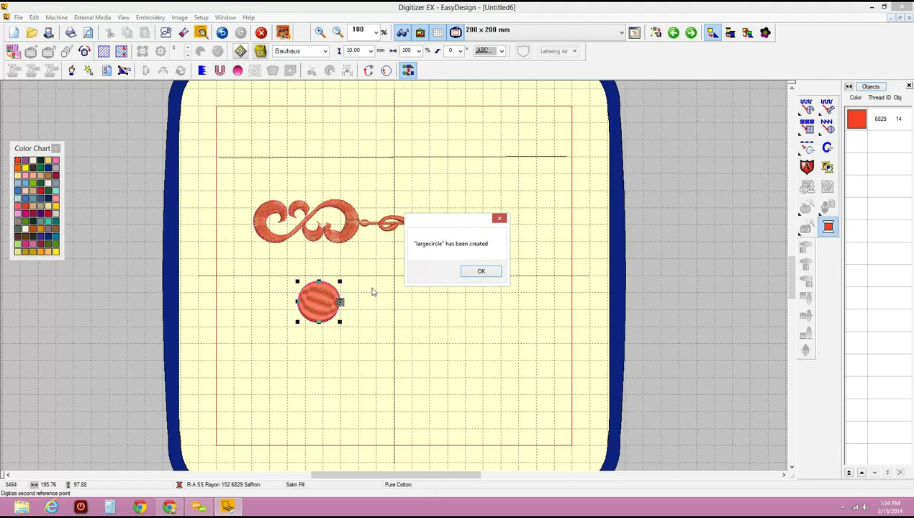
{"action": "left_click", "coordinate": [480, 275]}
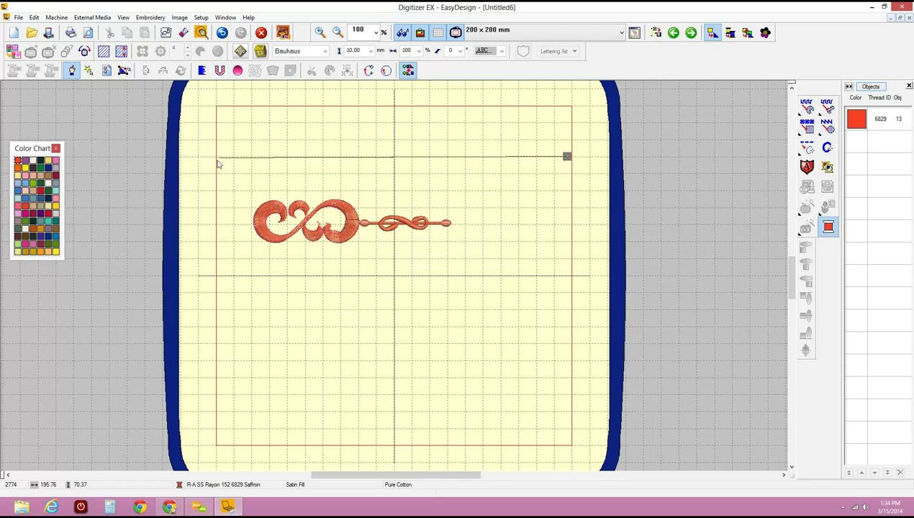
- Make a motif named largeline in the BerniesMotifs set from the grouped scroll and knotted bar, with its first reference point near the scroll's bar end
{"action": "left_click_drag", "start_coordinate": [218, 165], "coordinate": [413, 224]}
{"action": "left_click", "coordinate": [240, 200]}
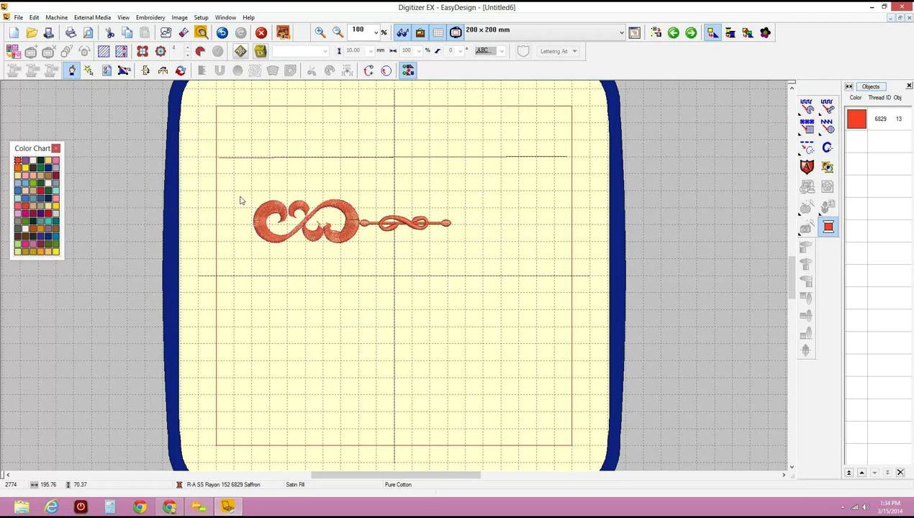
{"action": "left_click_drag", "start_coordinate": [236, 194], "coordinate": [485, 253]}
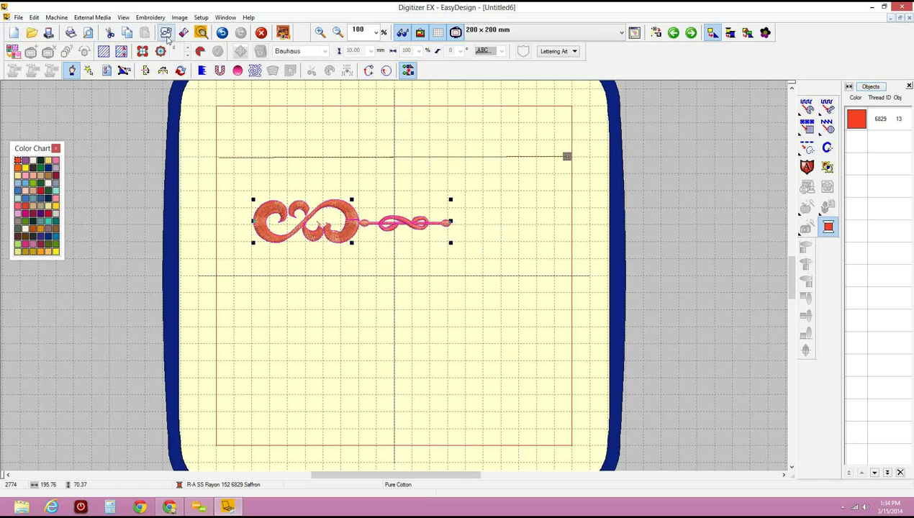
{"action": "left_click", "coordinate": [151, 18]}
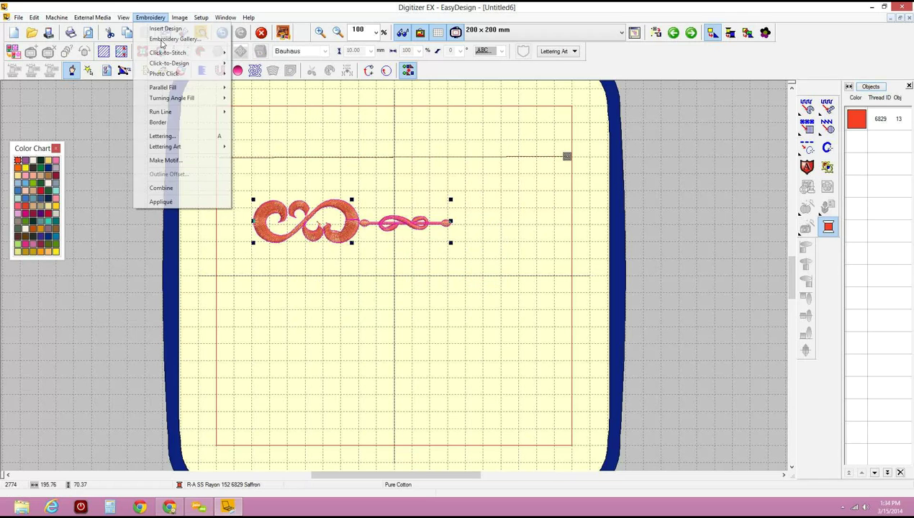
{"action": "left_click", "coordinate": [181, 161]}
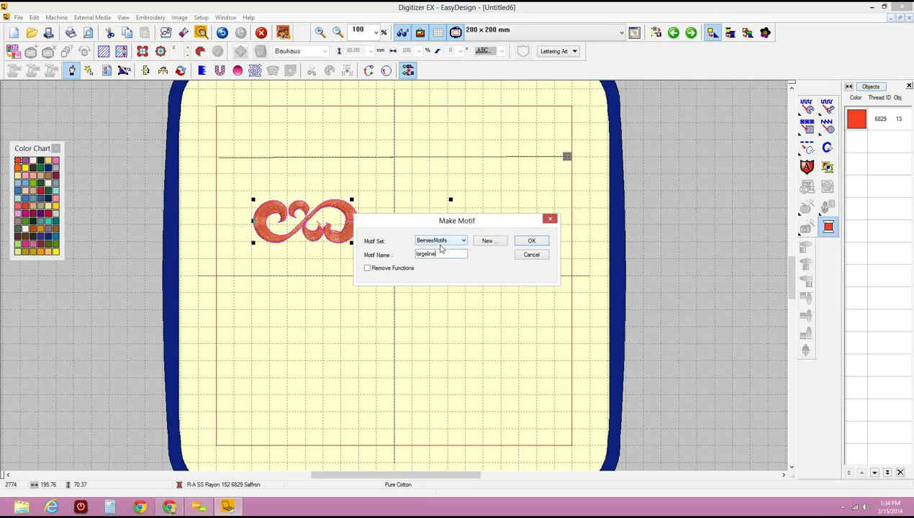
{"action": "left_click", "coordinate": [533, 241]}
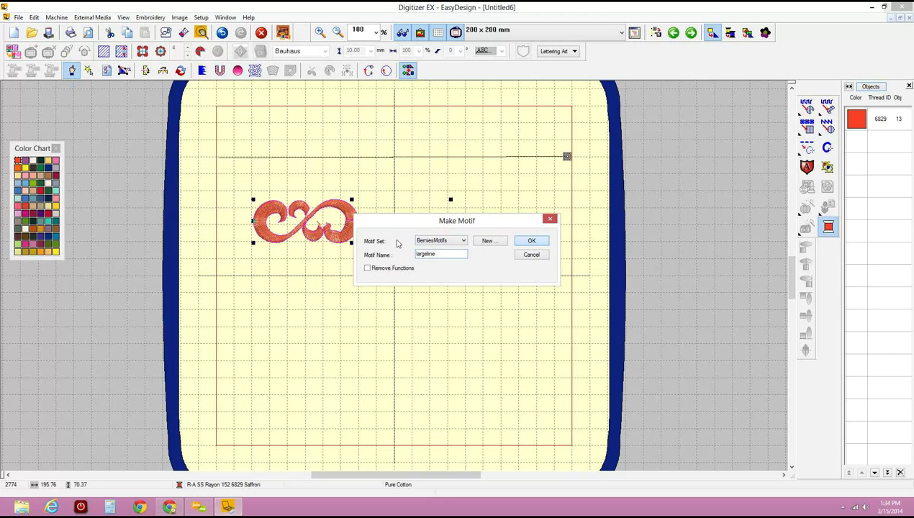
{"action": "left_click", "coordinate": [350, 223]}
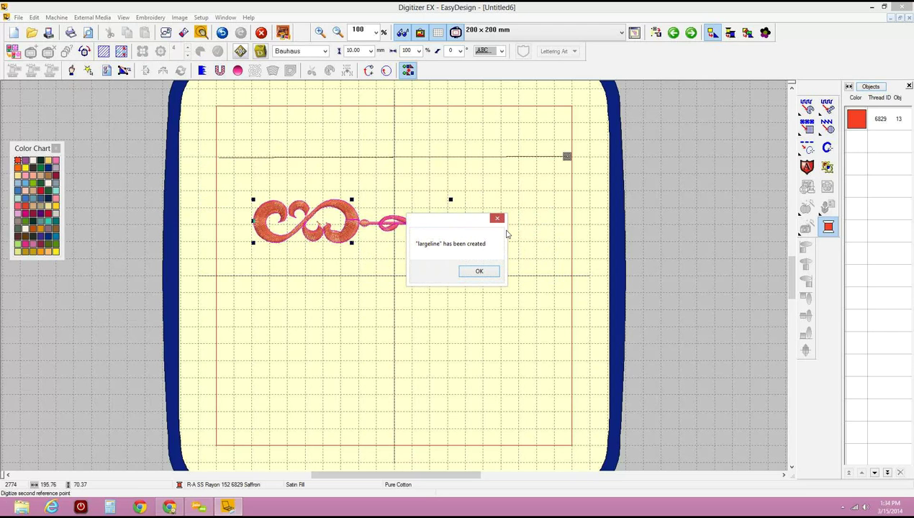
{"action": "left_click", "coordinate": [479, 273]}
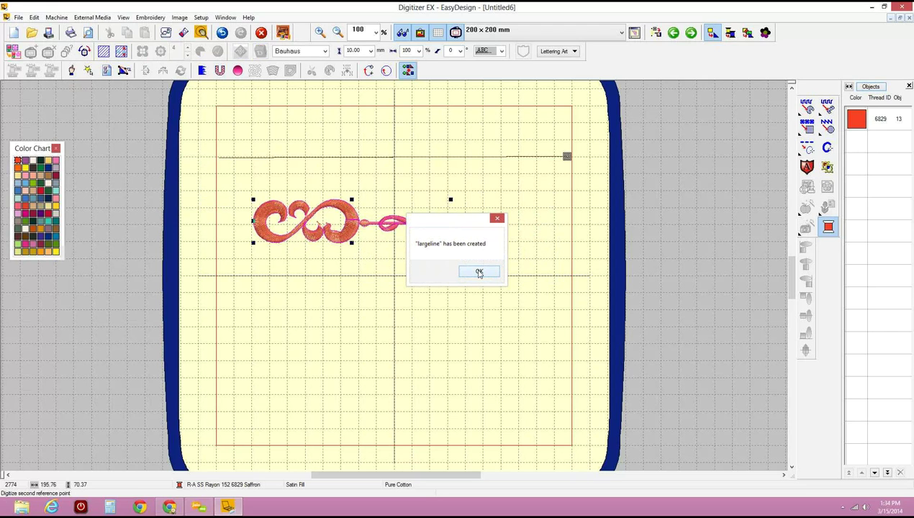
- Change the horizontal line's stitch type to Motif Run Line
{"action": "left_click", "coordinate": [328, 158]}
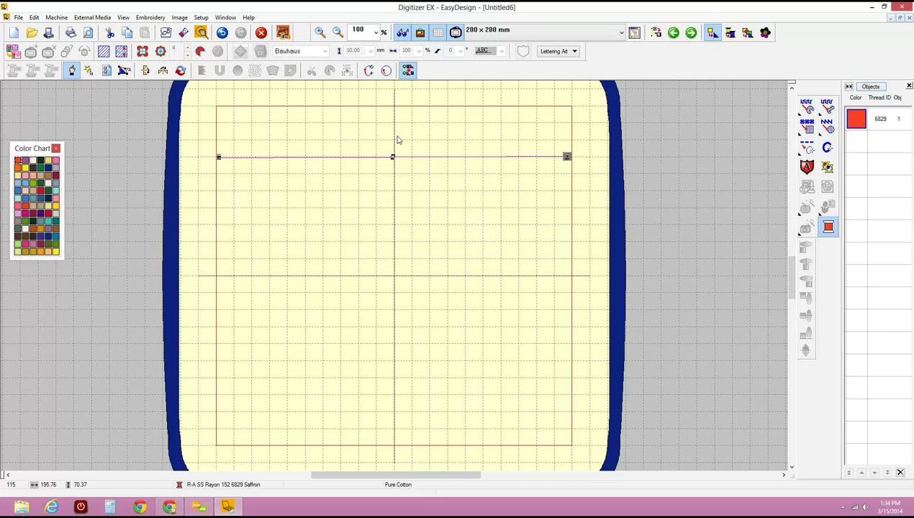
{"action": "left_click", "coordinate": [106, 71]}
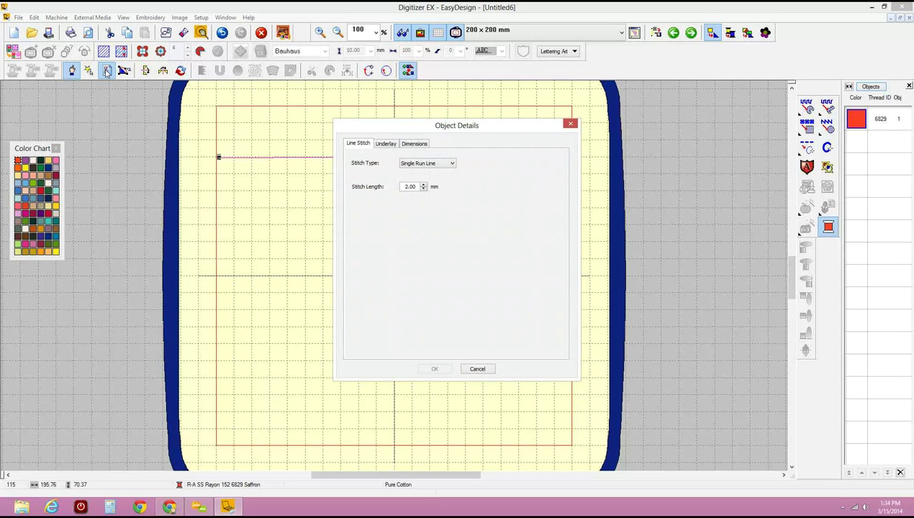
{"action": "left_click_drag", "start_coordinate": [493, 128], "coordinate": [620, 119]}
{"action": "left_click", "coordinate": [556, 156]}
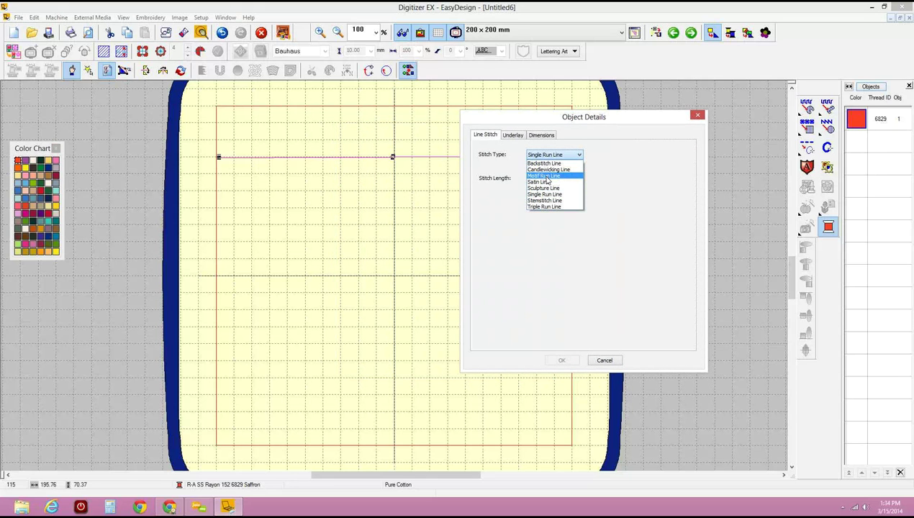
{"action": "left_click", "coordinate": [547, 176]}
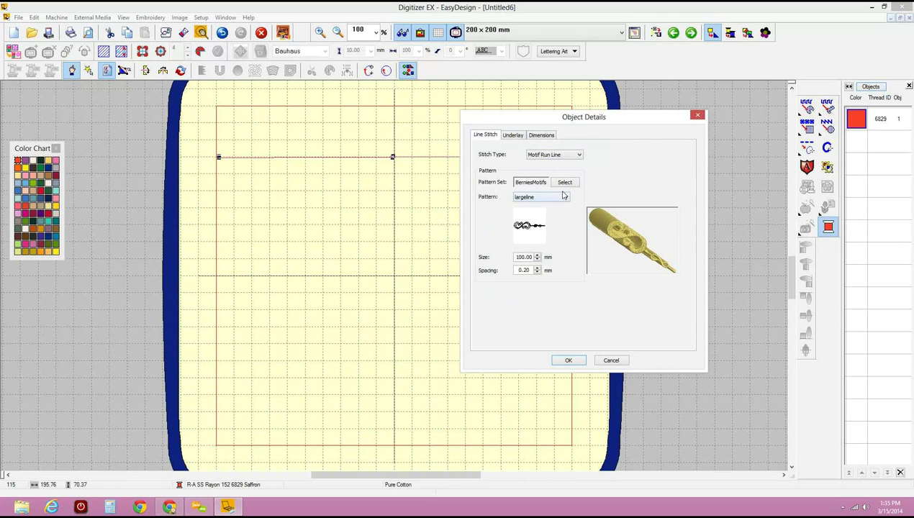
- Choose the largeline motif from the BerniesMotifs set as the line's pattern and apply it
{"action": "left_click", "coordinate": [565, 184]}
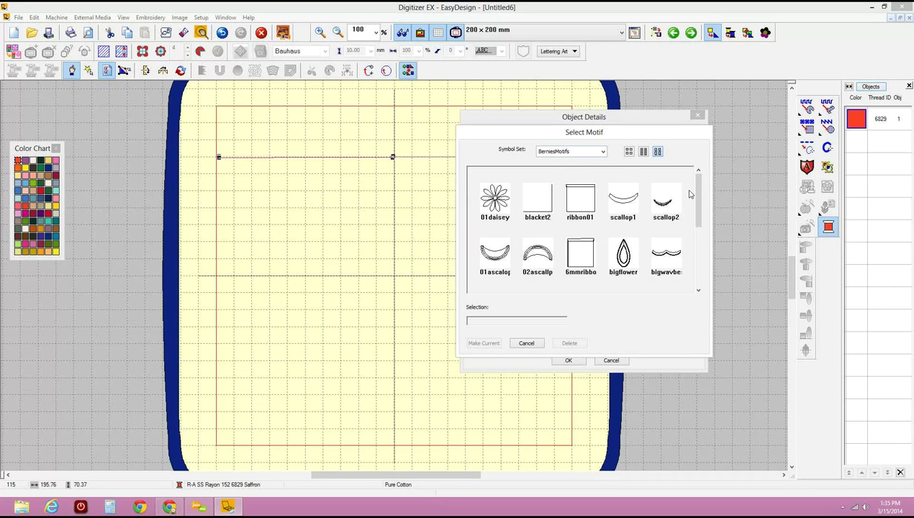
{"action": "left_click_drag", "start_coordinate": [697, 196], "coordinate": [700, 282]}
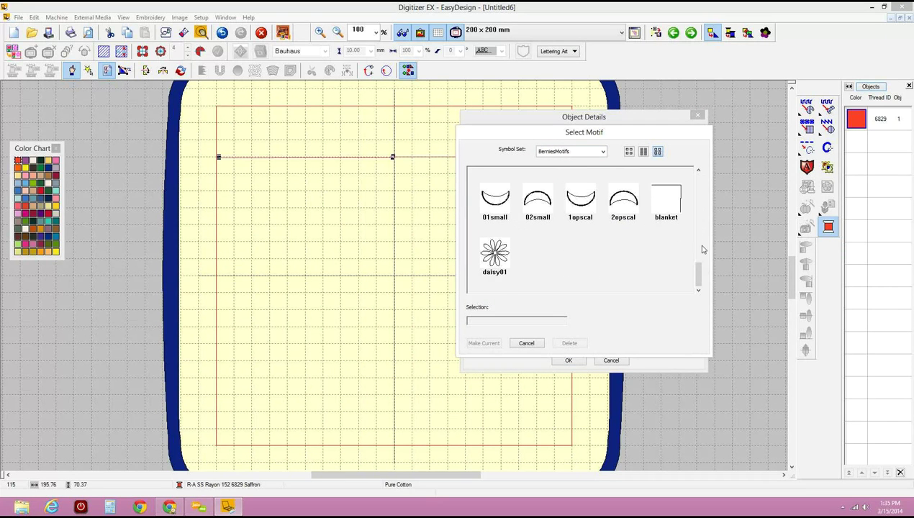
{"action": "left_click", "coordinate": [697, 191]}
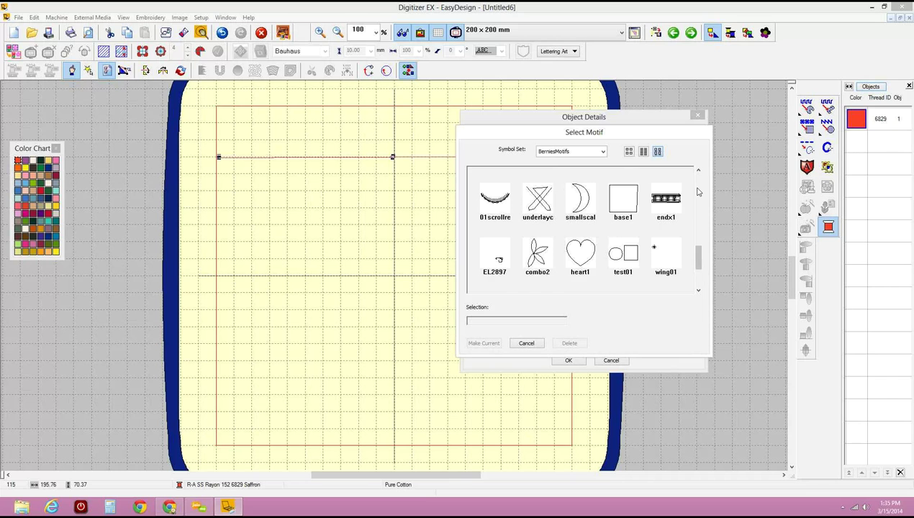
{"action": "left_click", "coordinate": [697, 192]}
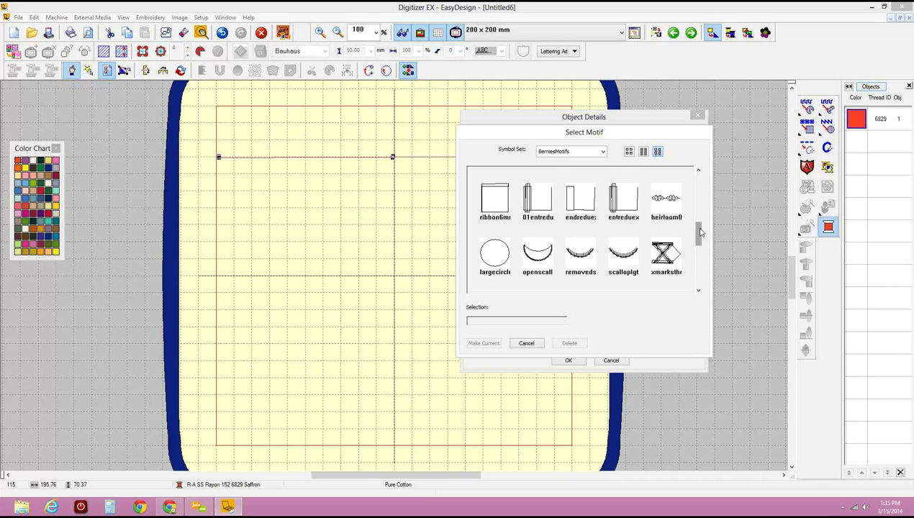
{"action": "left_click", "coordinate": [698, 185]}
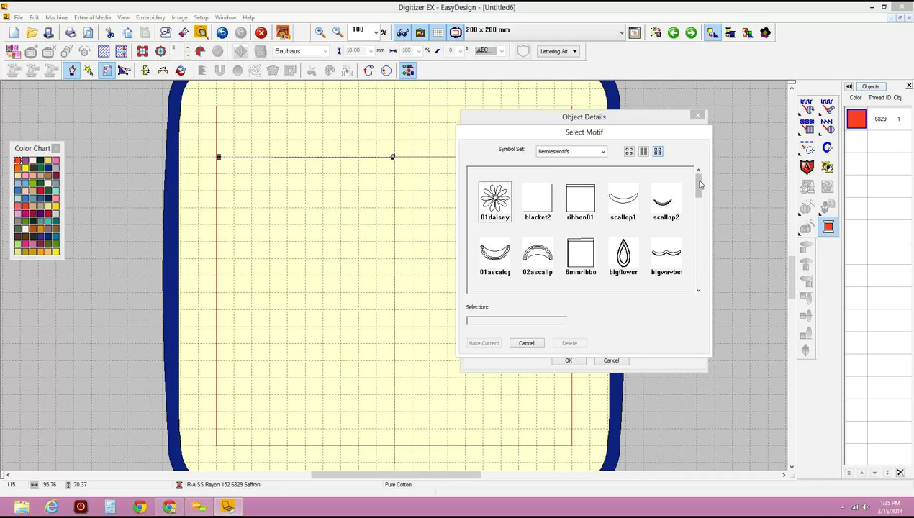
{"action": "left_click", "coordinate": [698, 292]}
{"action": "left_click", "coordinate": [698, 291]}
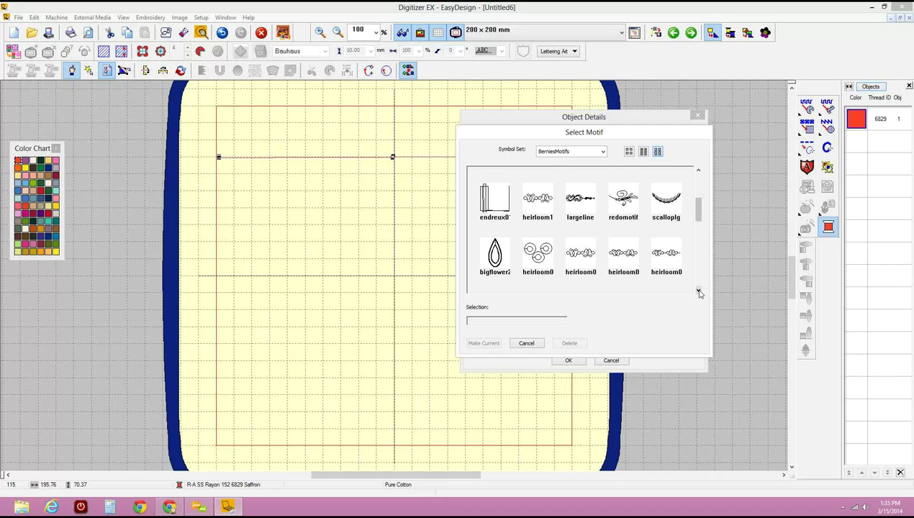
{"action": "left_click_drag", "start_coordinate": [698, 217], "coordinate": [701, 208]}
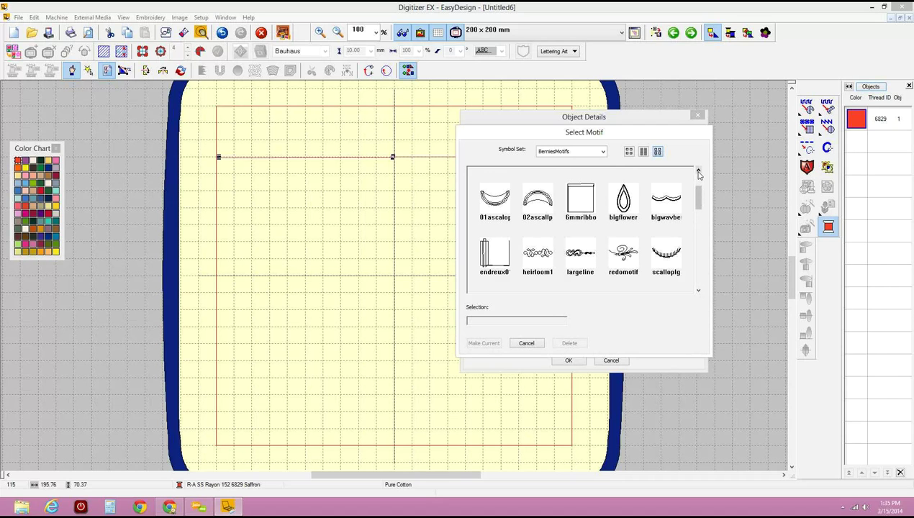
{"action": "left_click", "coordinate": [698, 174]}
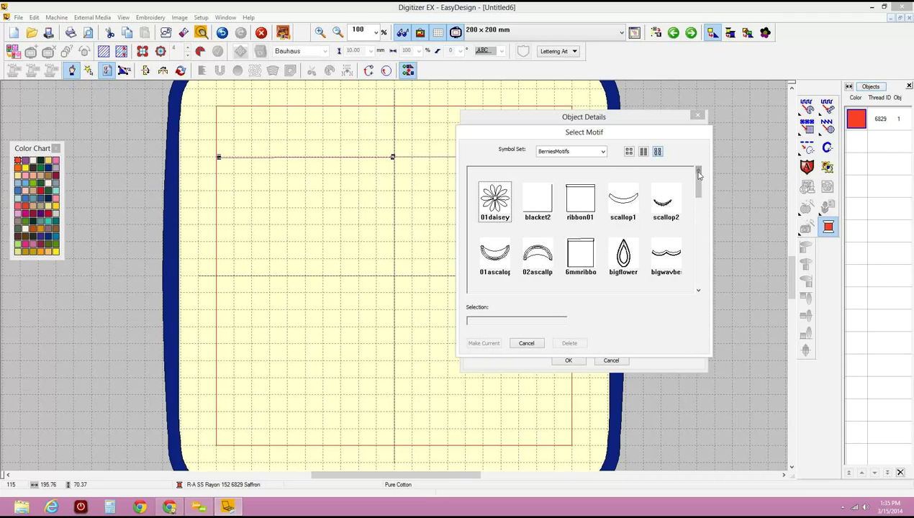
{"action": "left_click", "coordinate": [698, 290]}
{"action": "left_click", "coordinate": [572, 263]}
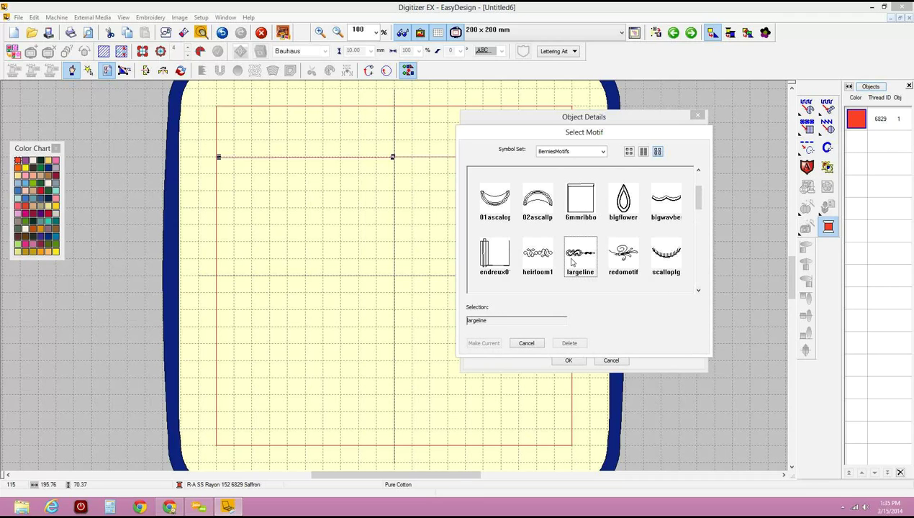
{"action": "left_click", "coordinate": [486, 345]}
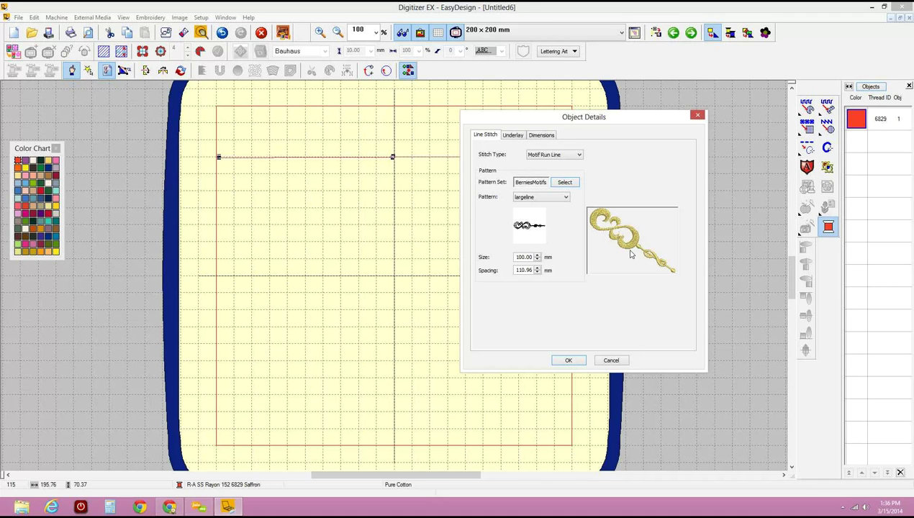
{"action": "left_click", "coordinate": [572, 361]}
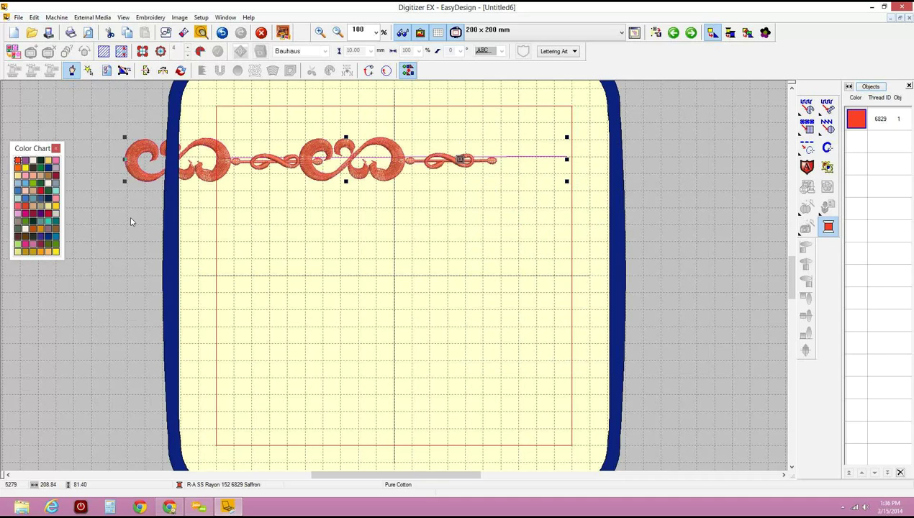
- Delete the motif run line and place four copies of Embroidery Gallery bow design 006 end to end in a horizontal row
{"action": "key", "text": "Delete"}
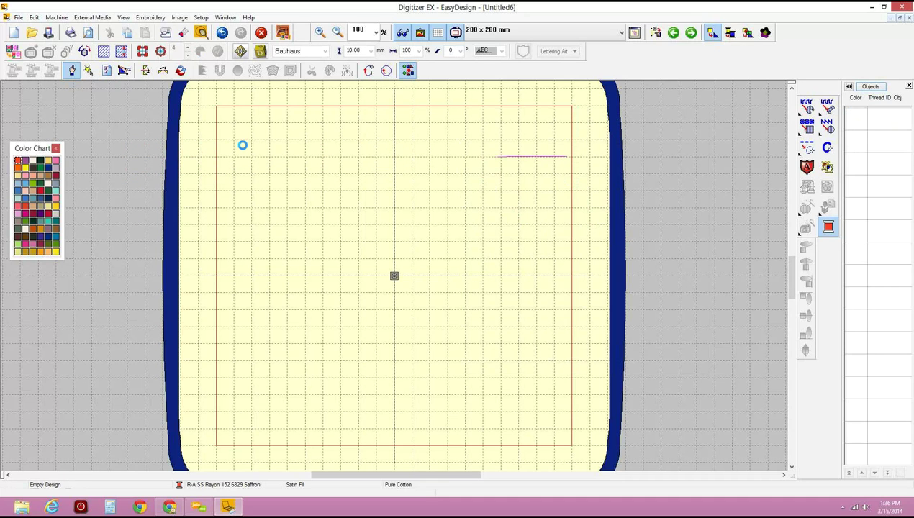
{"action": "left_click", "coordinate": [827, 167]}
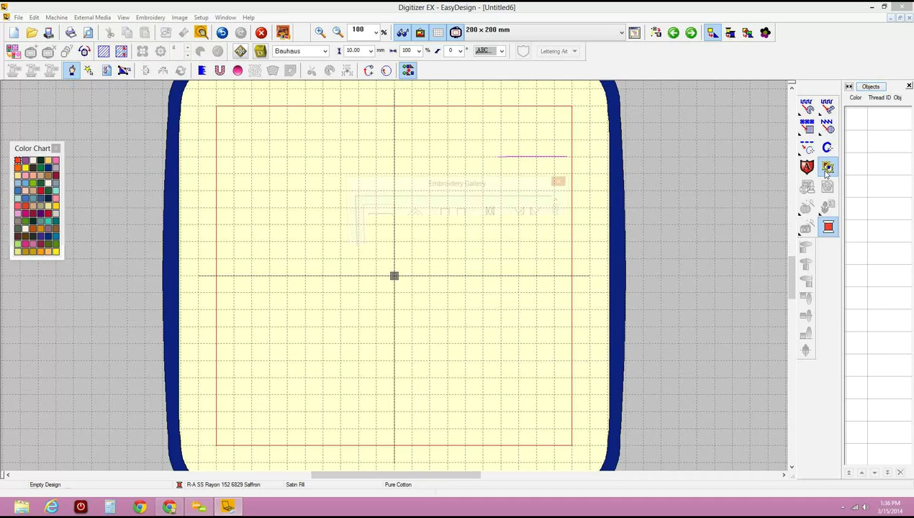
{"action": "left_click_drag", "start_coordinate": [559, 229], "coordinate": [554, 264]}
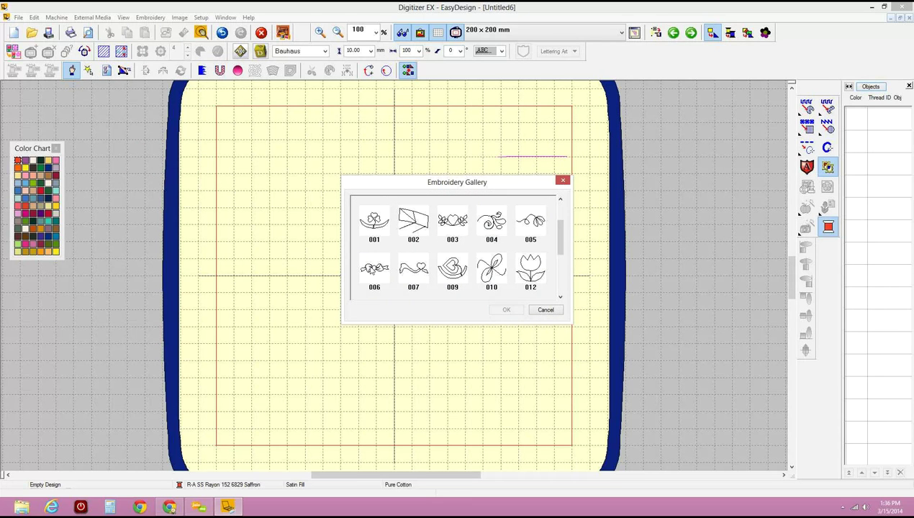
{"action": "left_click", "coordinate": [376, 271]}
{"action": "left_click", "coordinate": [506, 310]}
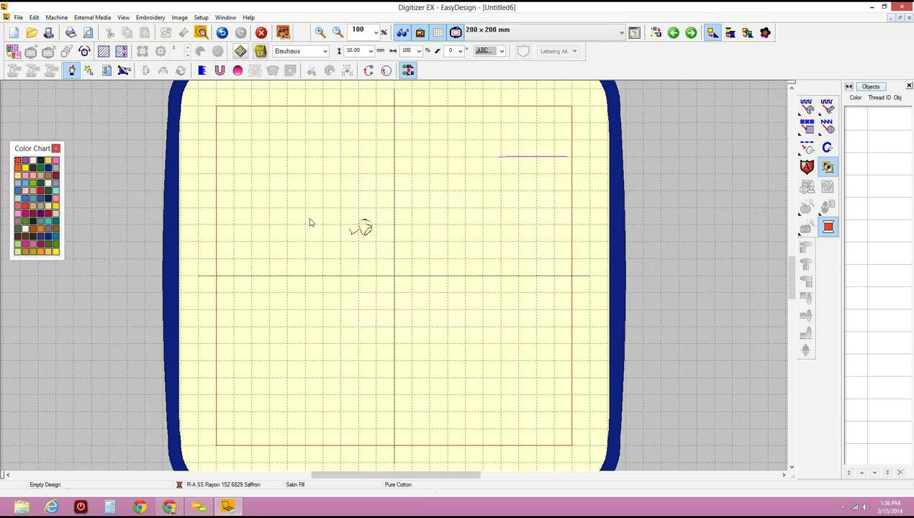
{"action": "left_click", "coordinate": [274, 204]}
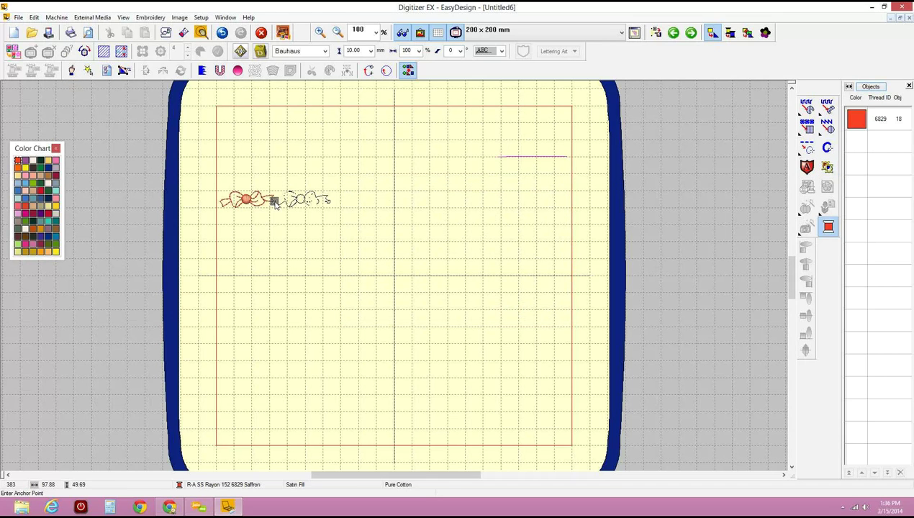
{"action": "left_click", "coordinate": [328, 203]}
{"action": "left_click", "coordinate": [384, 201]}
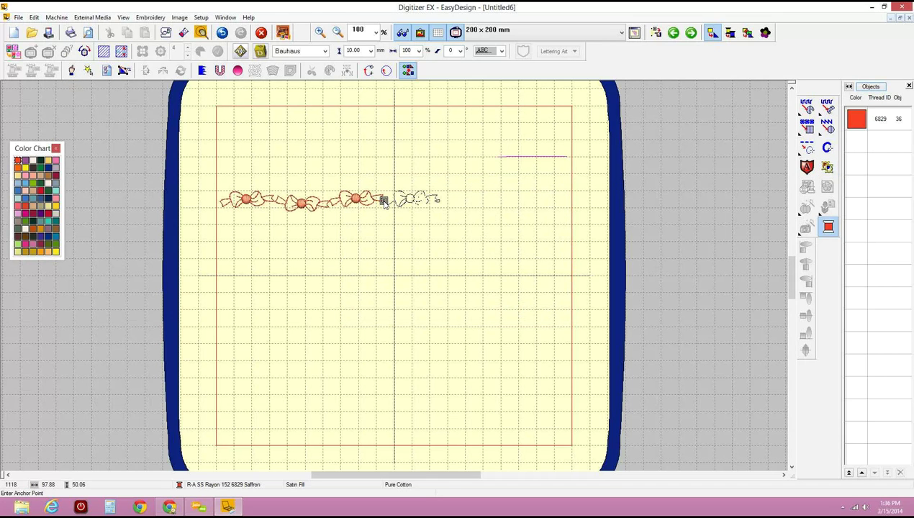
{"action": "left_click", "coordinate": [437, 204]}
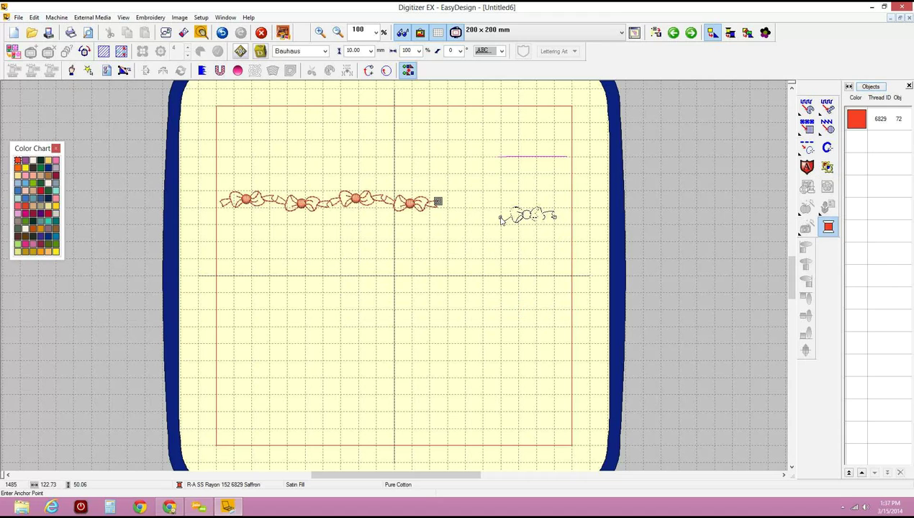
{"action": "key", "text": "Escape"}
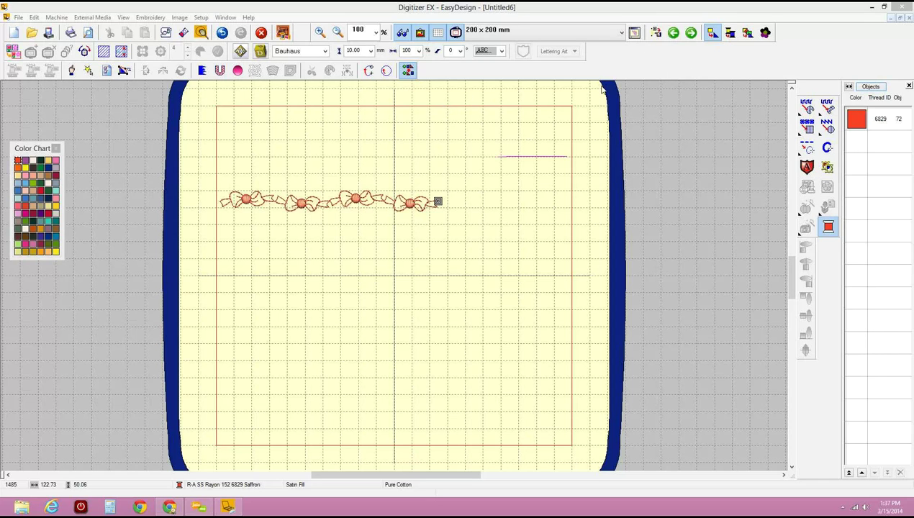
- Select the whole row of bows and delete it
{"action": "left_click_drag", "start_coordinate": [200, 158], "coordinate": [233, 168]}
{"action": "left_click_drag", "start_coordinate": [360, 188], "coordinate": [489, 268]}
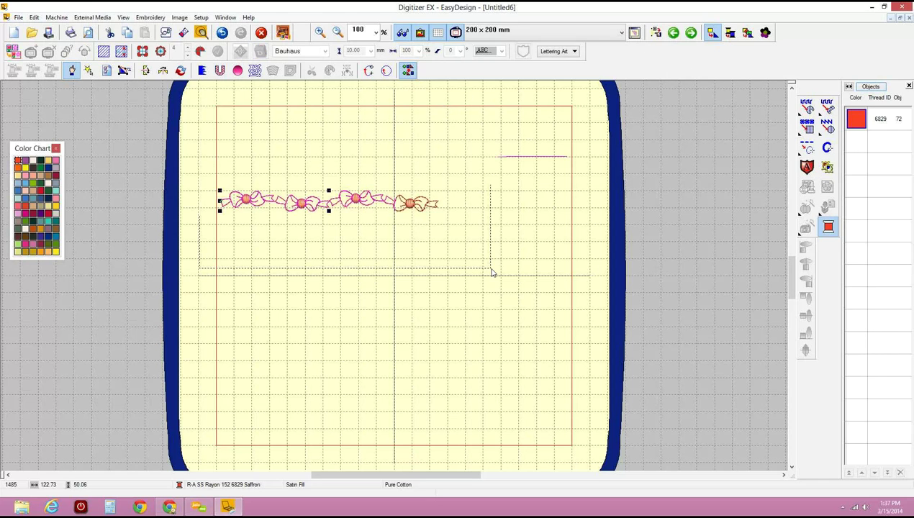
{"action": "key", "text": "Delete"}
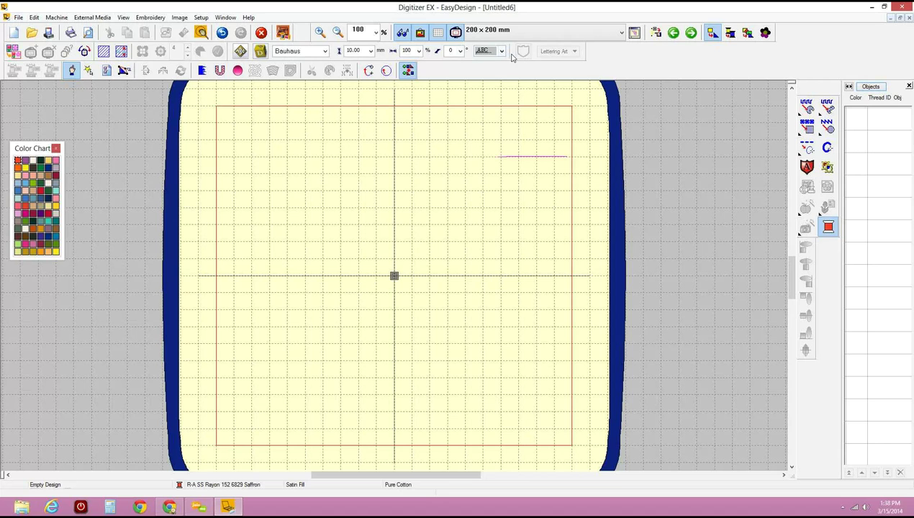
- Open the lettering settings and choose Helvetica Small as the font
{"action": "left_click", "coordinate": [260, 50]}
{"action": "left_click", "coordinate": [308, 310]}
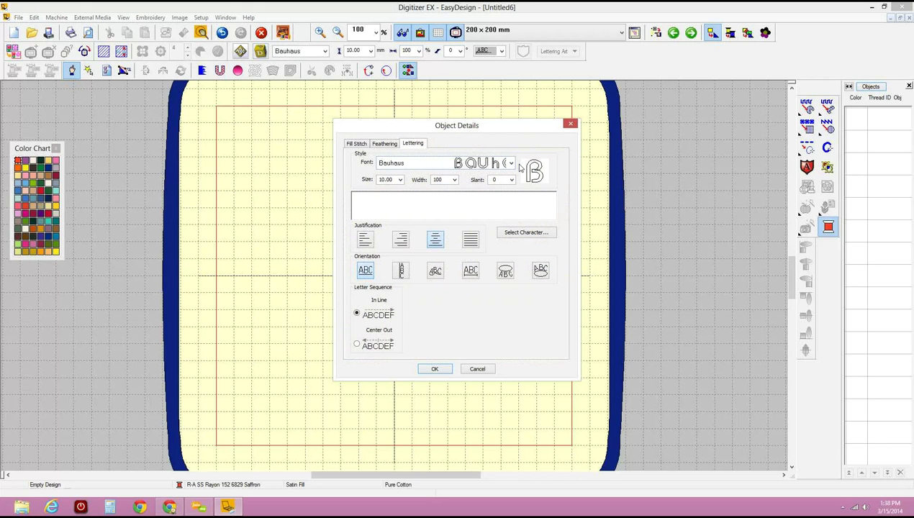
{"action": "left_click", "coordinate": [510, 164]}
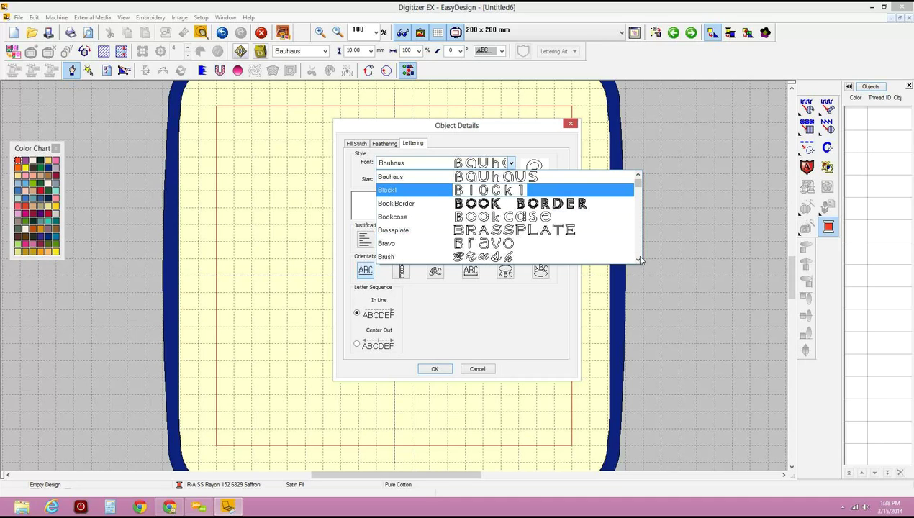
{"action": "left_click", "coordinate": [639, 262]}
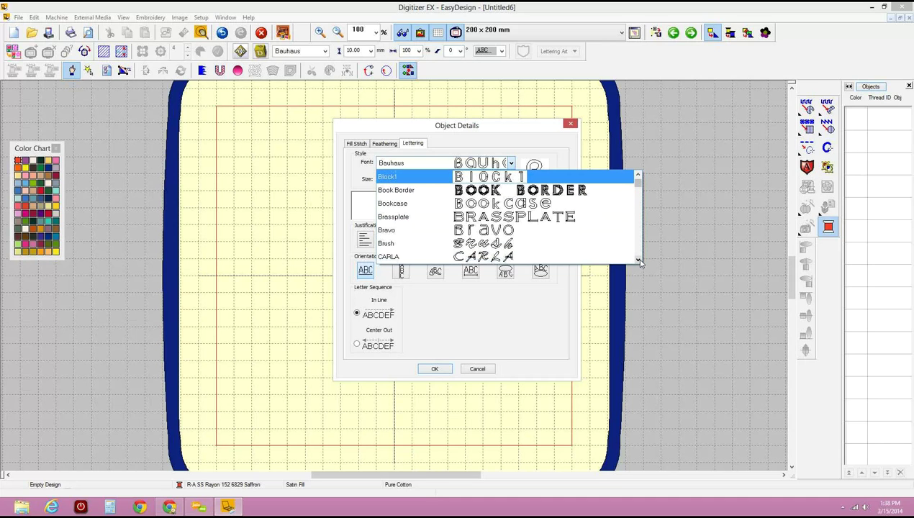
{"action": "left_click", "coordinate": [637, 261]}
{"action": "left_click", "coordinate": [637, 261]}
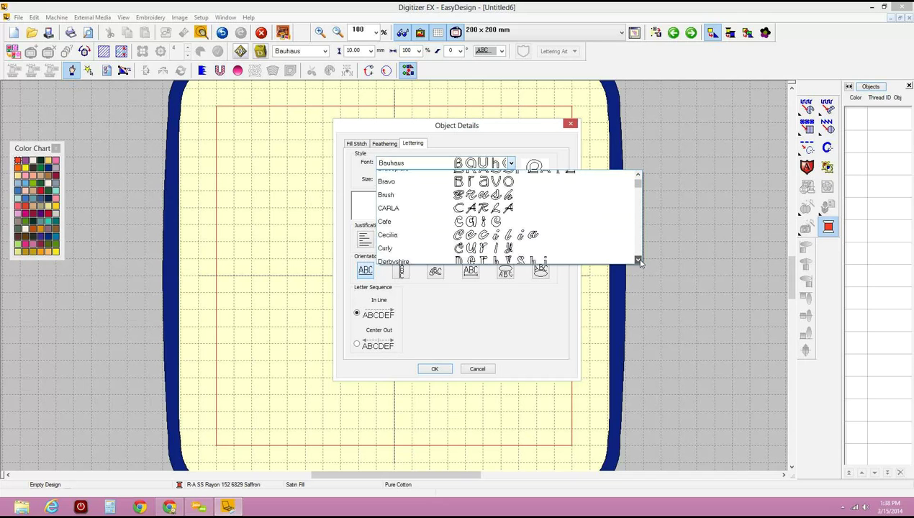
{"action": "left_click", "coordinate": [638, 260]}
{"action": "left_click", "coordinate": [637, 260]}
{"action": "left_click", "coordinate": [637, 261]}
{"action": "left_click", "coordinate": [638, 260]}
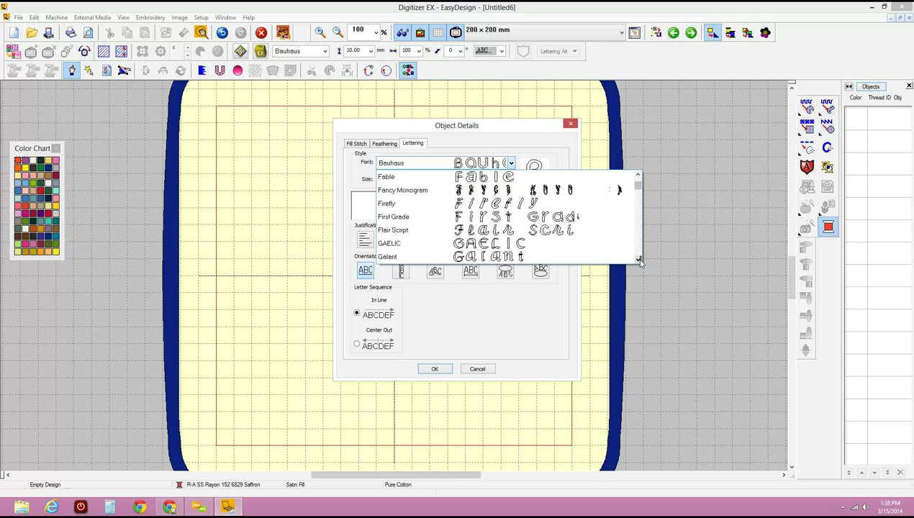
{"action": "left_click", "coordinate": [637, 260]}
{"action": "left_click", "coordinate": [638, 261]}
{"action": "left_click", "coordinate": [637, 260]}
{"action": "left_click", "coordinate": [638, 261]}
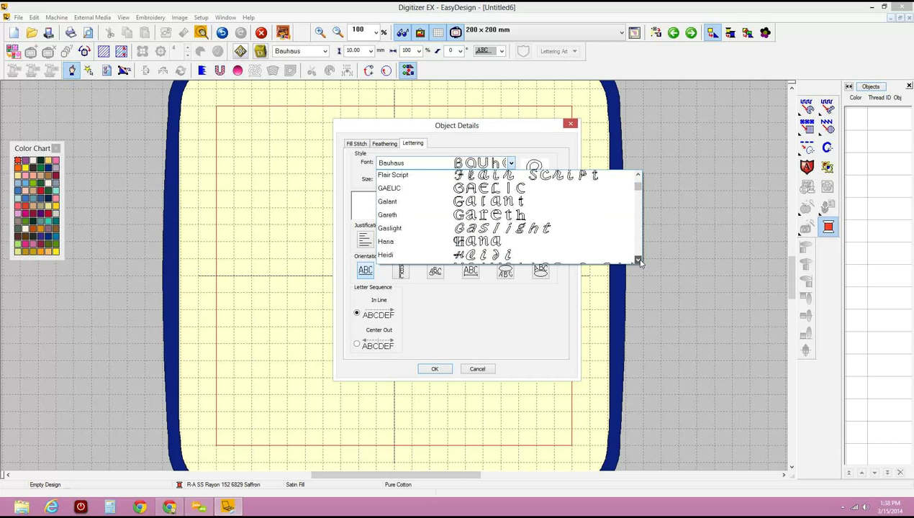
{"action": "left_click", "coordinate": [637, 260]}
{"action": "left_click", "coordinate": [638, 260]}
{"action": "left_click", "coordinate": [638, 261]}
{"action": "left_click", "coordinate": [638, 260]}
{"action": "left_click", "coordinate": [638, 261]}
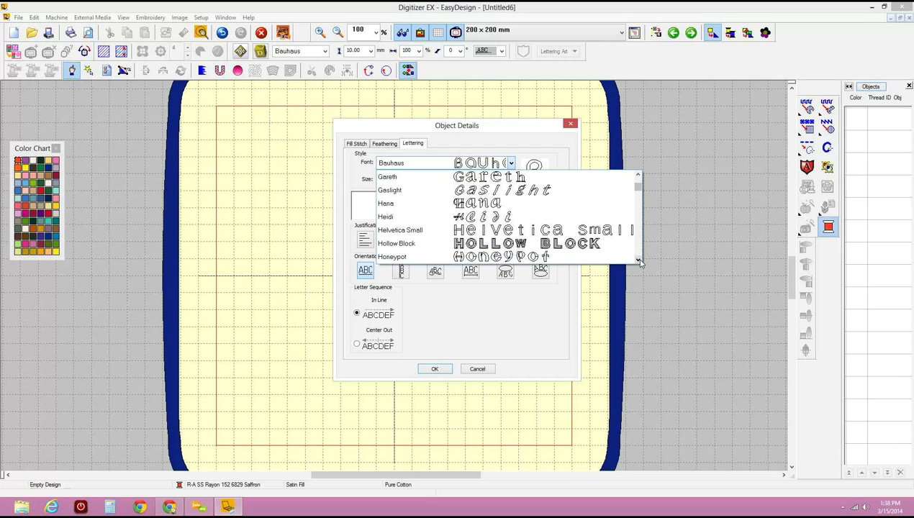
{"action": "left_click", "coordinate": [560, 234]}
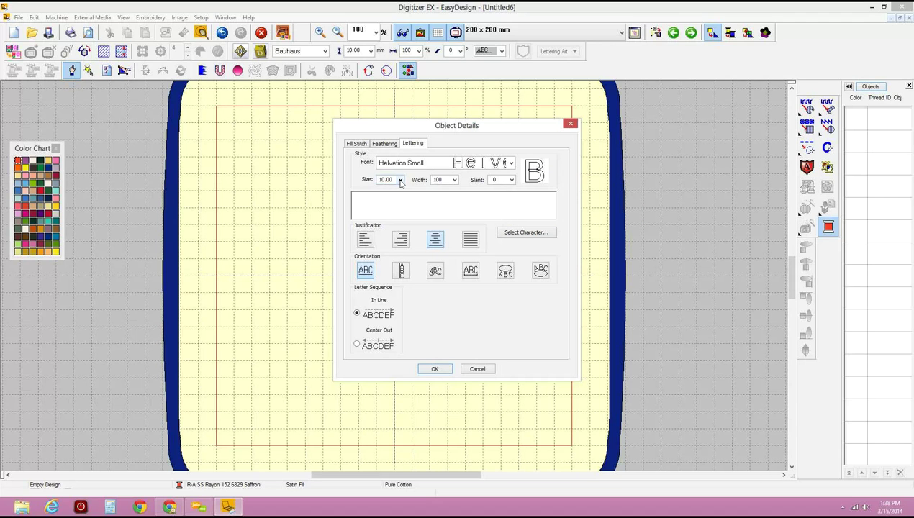
- Enter the text Hello and place the lettering slightly above and left of the hoop center
{"action": "left_click", "coordinate": [455, 181]}
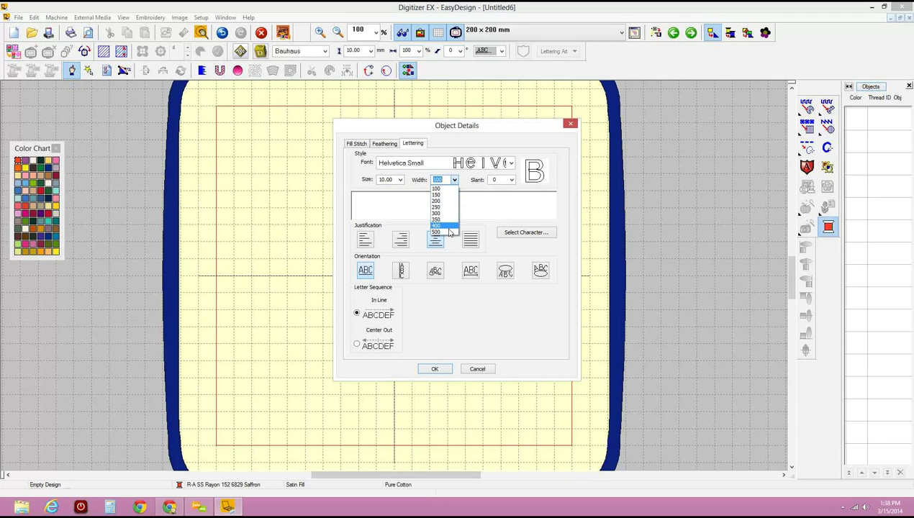
{"action": "left_click", "coordinate": [453, 180]}
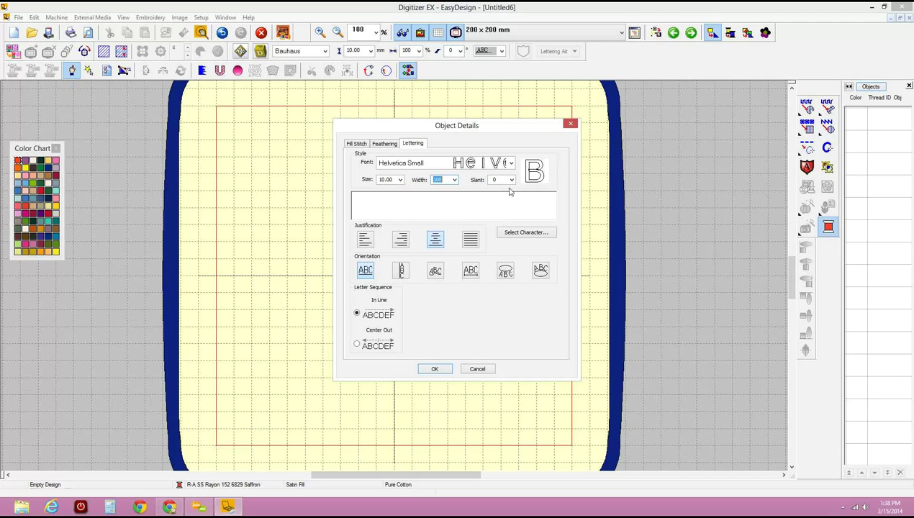
{"action": "left_click", "coordinate": [427, 198]}
{"action": "type", "text": "Hello"}
{"action": "left_click", "coordinate": [436, 369]}
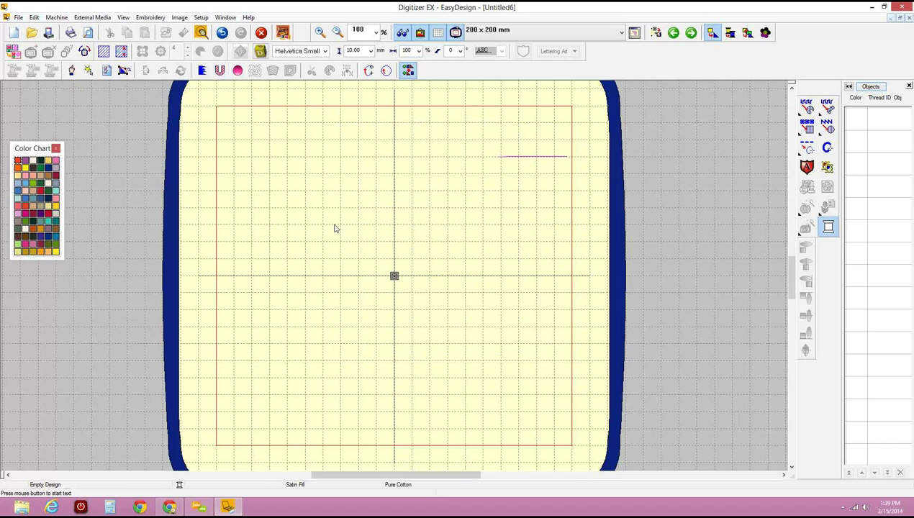
{"action": "left_click", "coordinate": [324, 245]}
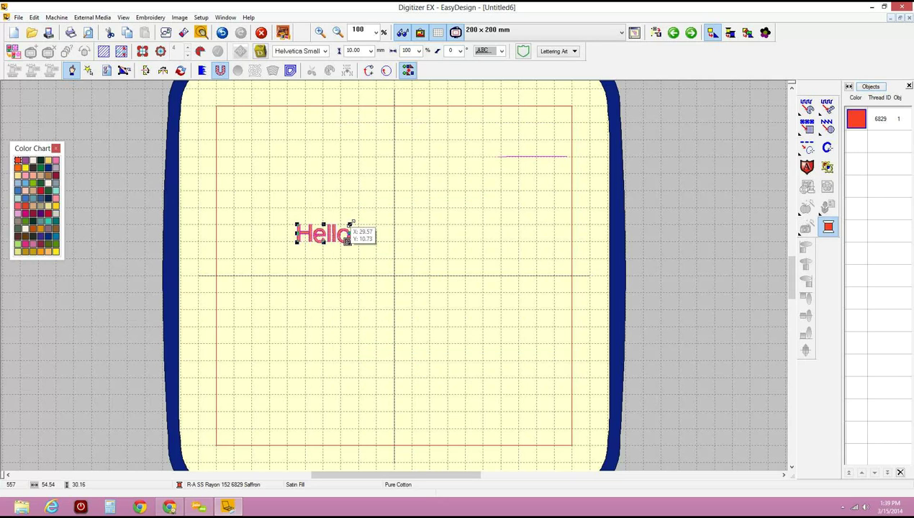
- Enlarge the Hello lettering proportionally and set its letter height to 50 mm
{"action": "left_click_drag", "start_coordinate": [351, 224], "coordinate": [474, 159]}
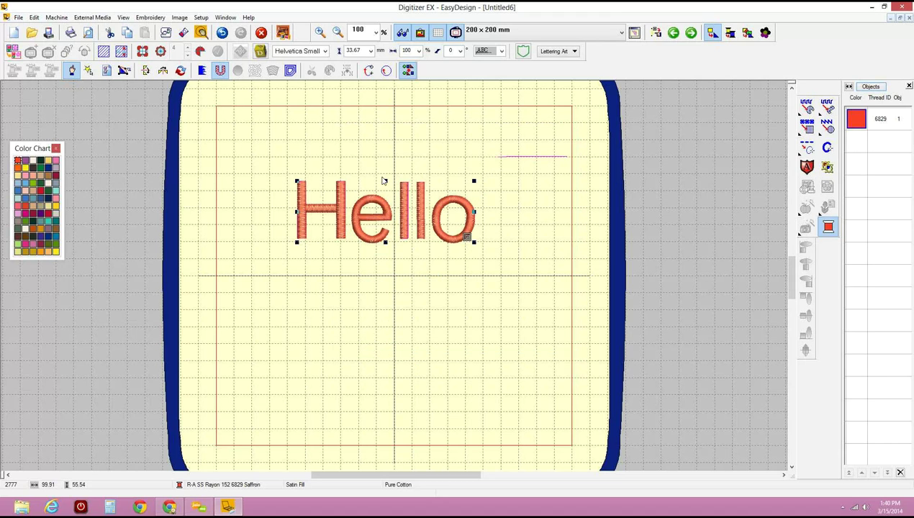
{"action": "left_click", "coordinate": [370, 50]}
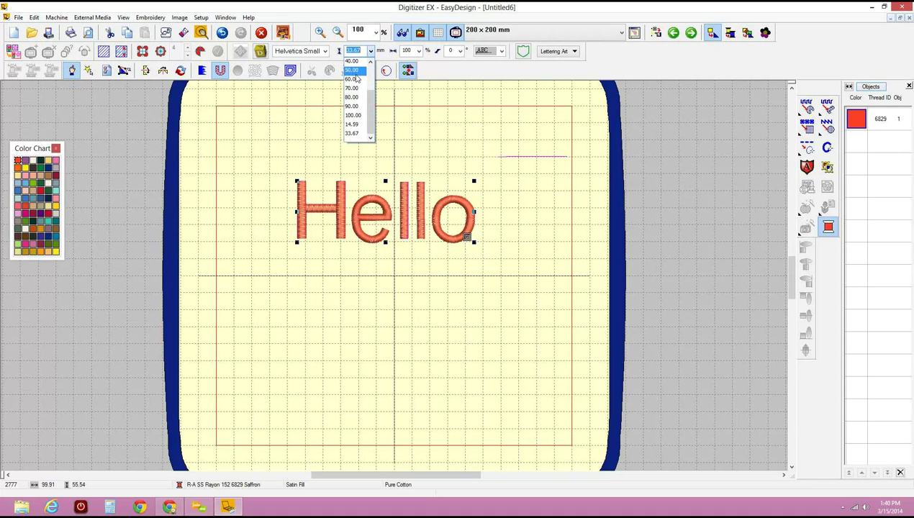
{"action": "left_click", "coordinate": [351, 69]}
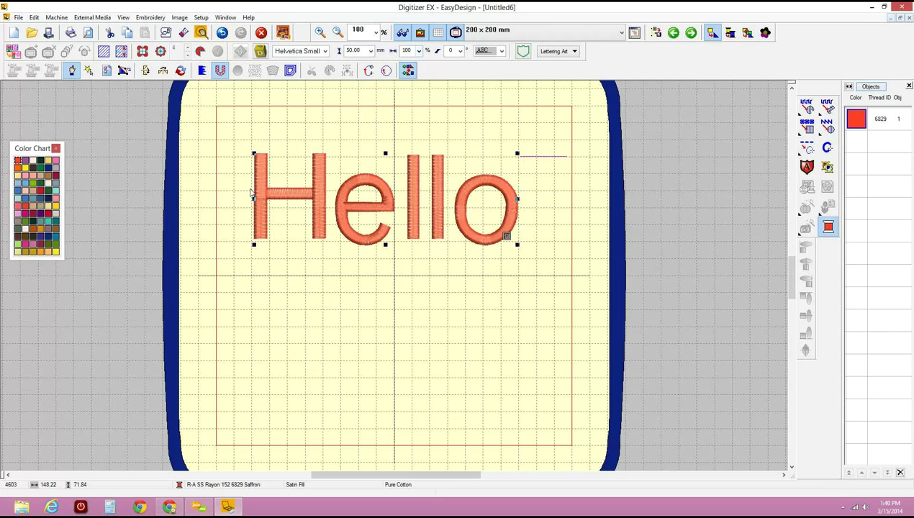
- Try a letter width of 350% on the Hello lettering and return it to 100%
{"action": "left_click", "coordinate": [419, 51]}
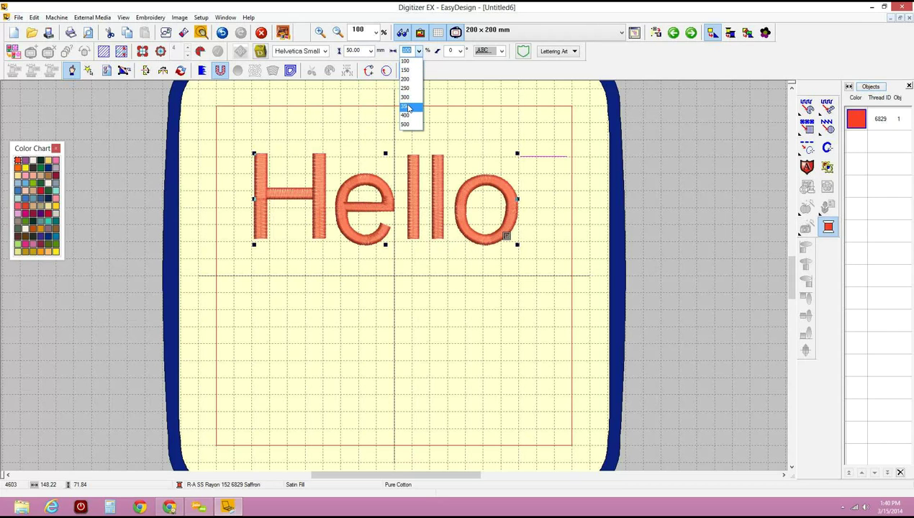
{"action": "left_click", "coordinate": [407, 106]}
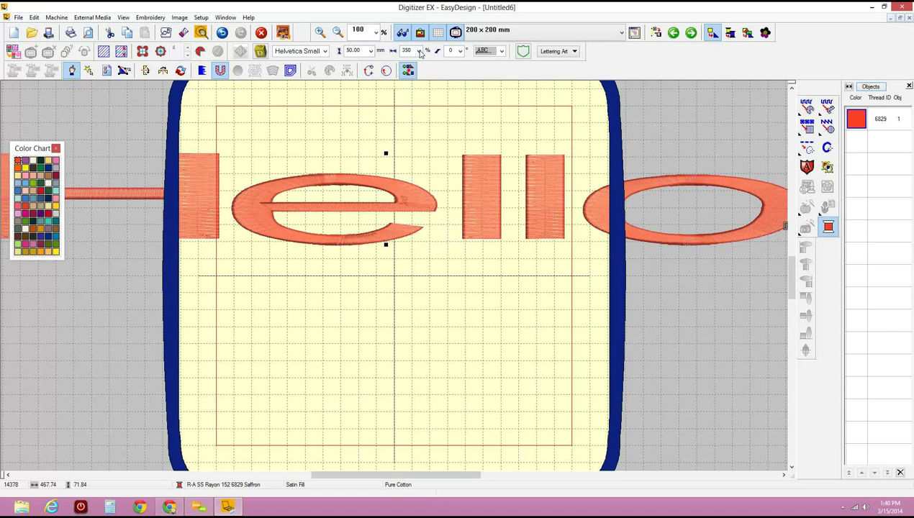
{"action": "left_click", "coordinate": [420, 52]}
{"action": "left_click", "coordinate": [412, 64]}
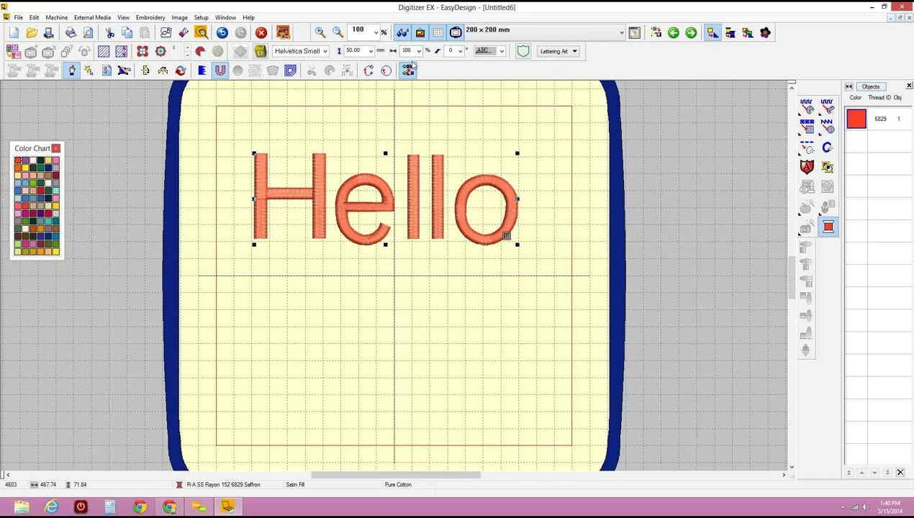
- Switch the Hello lettering to the vertical stacked orientation and set its letter height to 20 mm
{"action": "left_click", "coordinate": [502, 51]}
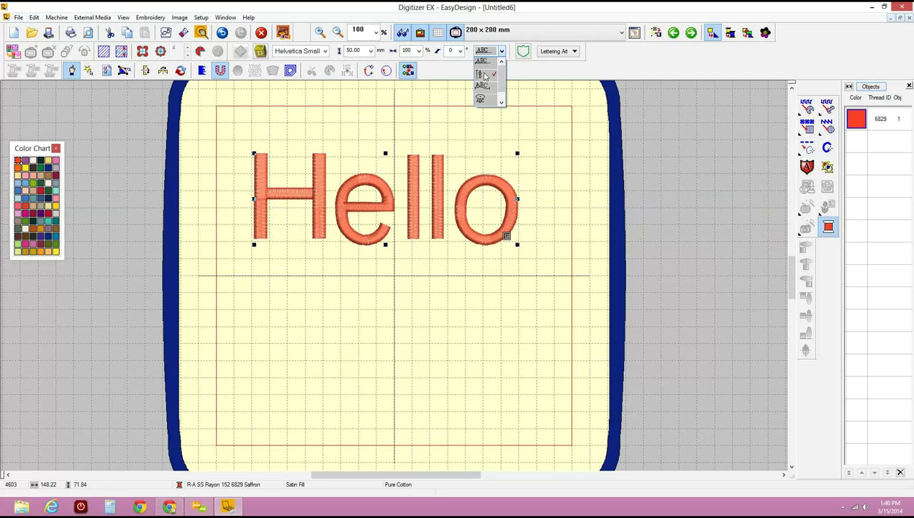
{"action": "left_click", "coordinate": [485, 76]}
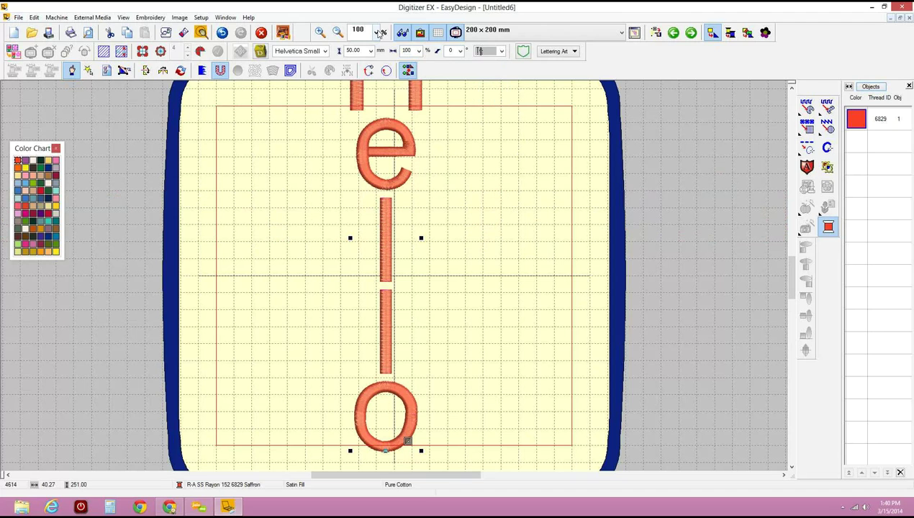
{"action": "left_click", "coordinate": [418, 51]}
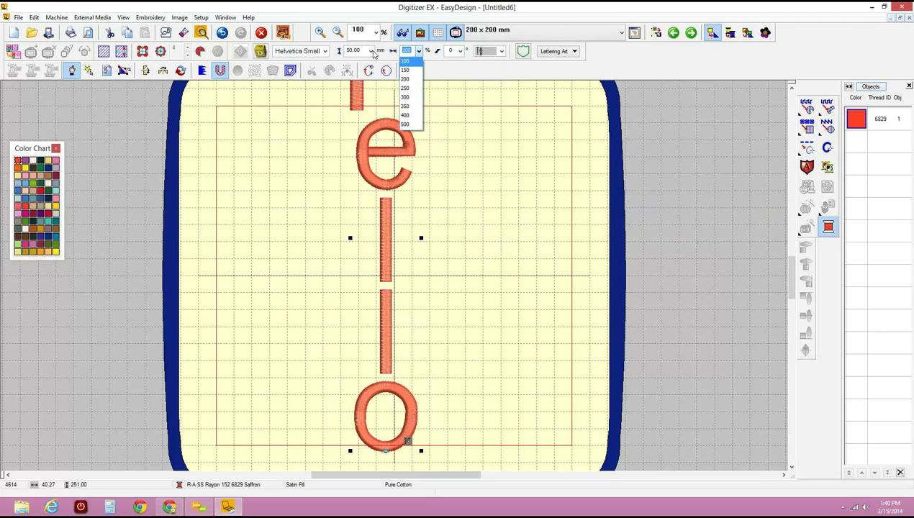
{"action": "left_click", "coordinate": [369, 51]}
{"action": "left_click", "coordinate": [369, 52]}
{"action": "scroll", "coordinate": [356, 79], "scroll_direction": "up", "scroll_amount": 2}
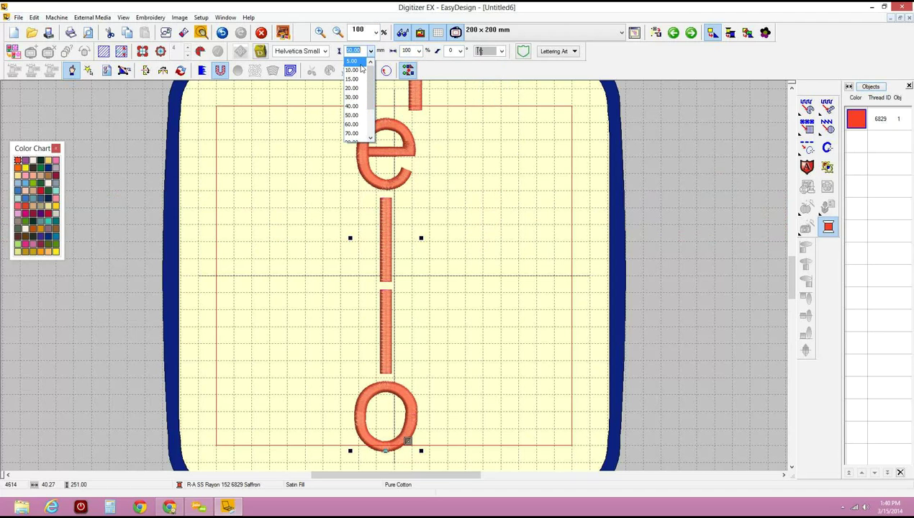
{"action": "left_click", "coordinate": [358, 88]}
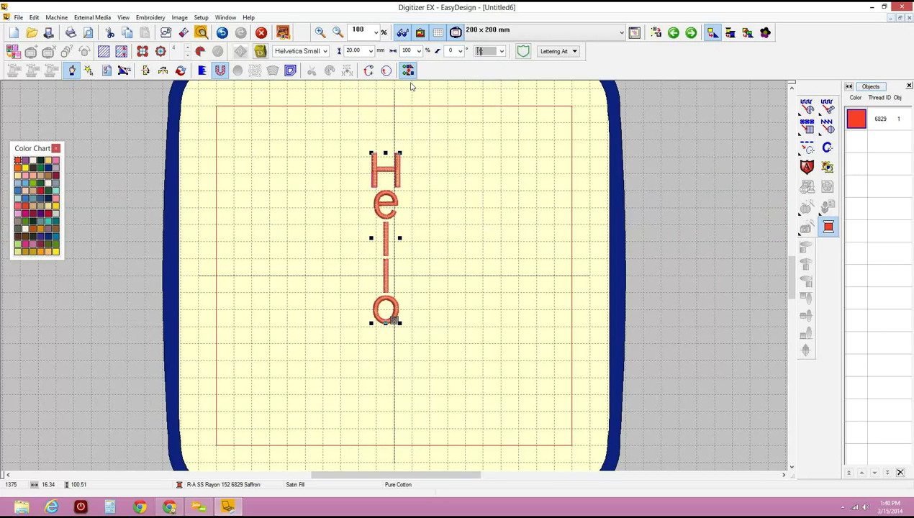
- Try the orientation that turns the whole word sideways, and undo back to the horizontal 50 mm lettering
{"action": "left_click", "coordinate": [501, 52]}
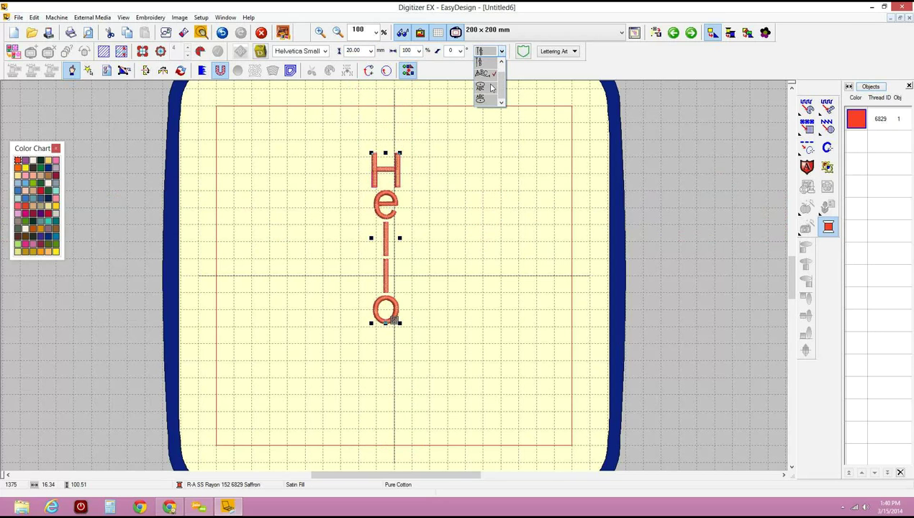
{"action": "left_click", "coordinate": [484, 76]}
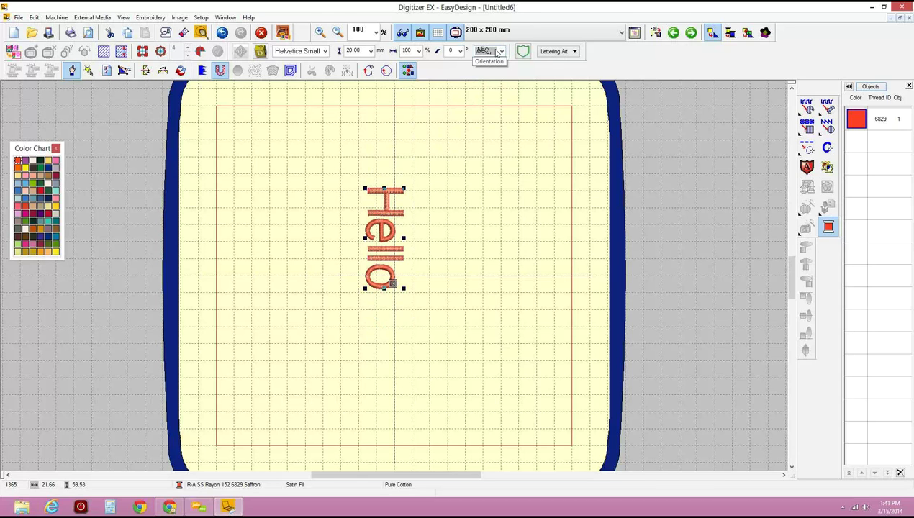
{"action": "left_click", "coordinate": [223, 33]}
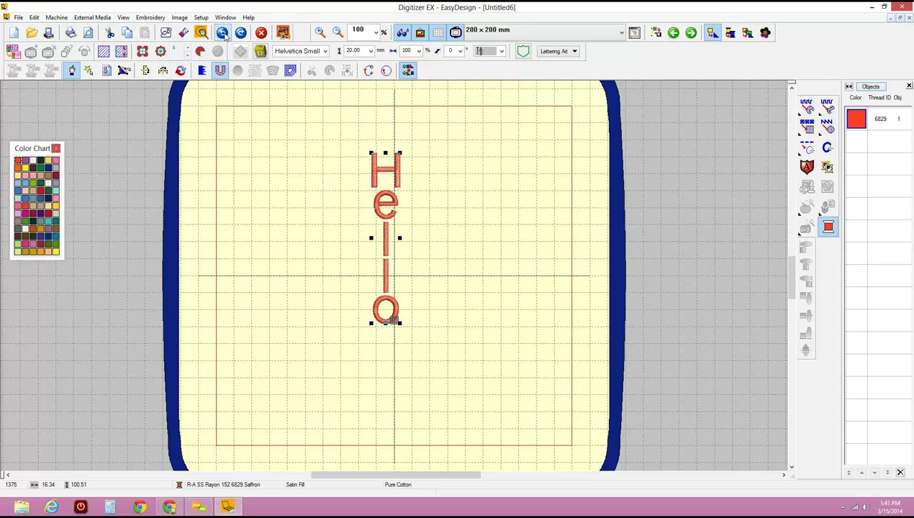
{"action": "left_click", "coordinate": [223, 33]}
{"action": "left_click", "coordinate": [223, 33]}
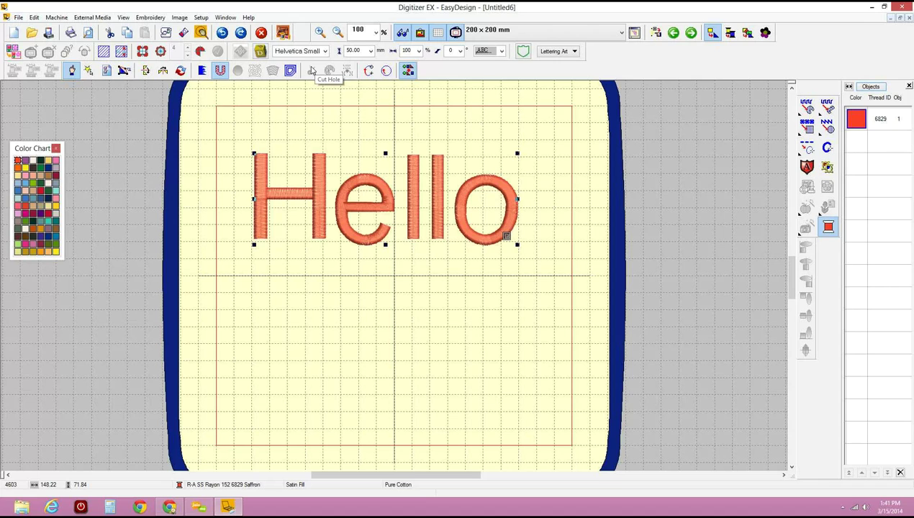
- Add World as a second line beneath Hello in the lettering, using centered justification
{"action": "double_click", "coordinate": [321, 188]}
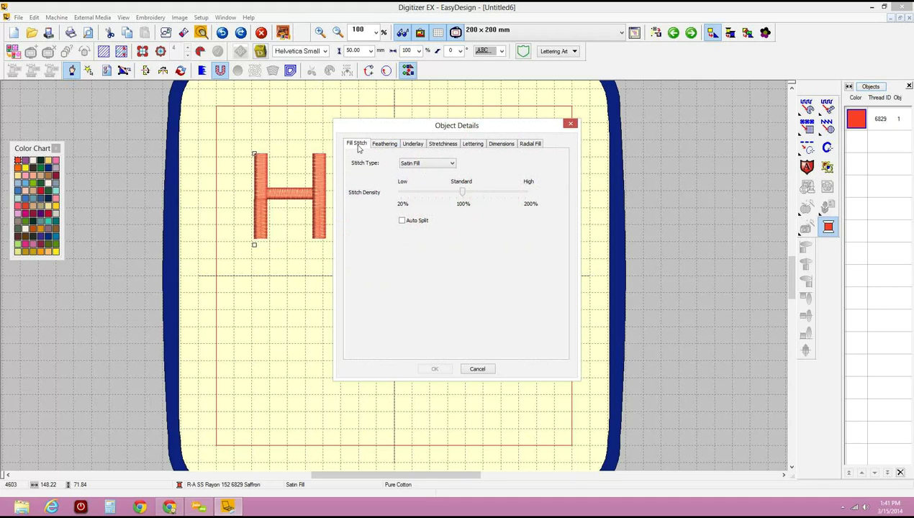
{"action": "left_click", "coordinate": [470, 144]}
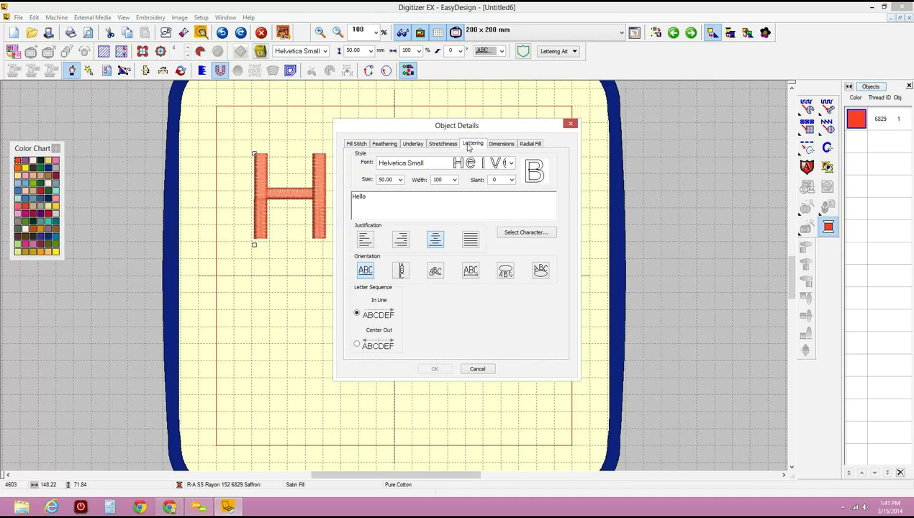
{"action": "left_click", "coordinate": [372, 195]}
{"action": "key", "text": "Return"}
{"action": "type", "text": "World"}
{"action": "left_click_drag", "start_coordinate": [372, 203], "coordinate": [327, 185]}
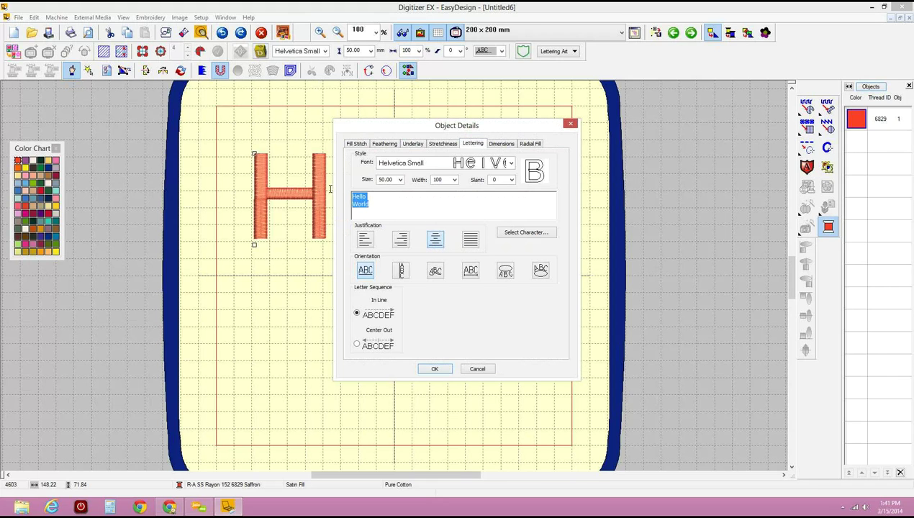
{"action": "left_click", "coordinate": [436, 243]}
{"action": "left_click", "coordinate": [430, 369]}
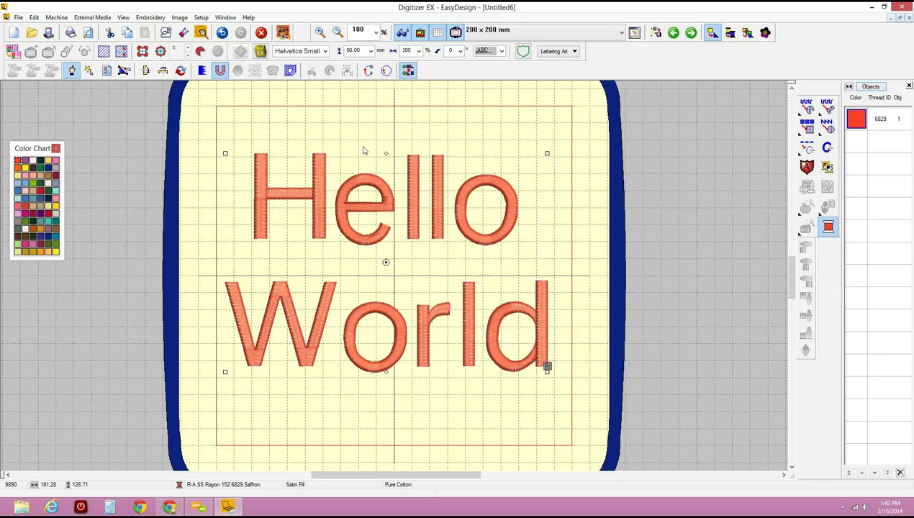
- Delete the Hello World lettering and choose the Abaddon font for a new lettering object
{"action": "left_click", "coordinate": [320, 185]}
{"action": "key", "text": "Delete"}
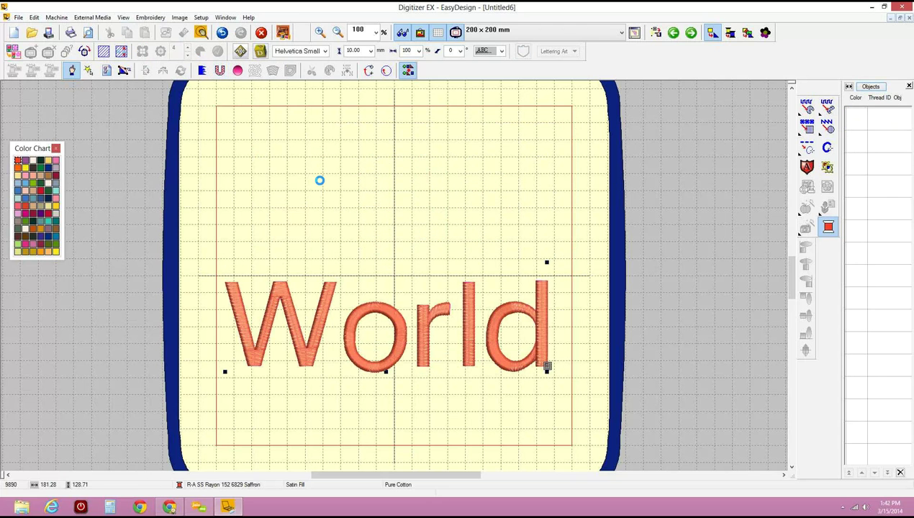
{"action": "left_click", "coordinate": [260, 52]}
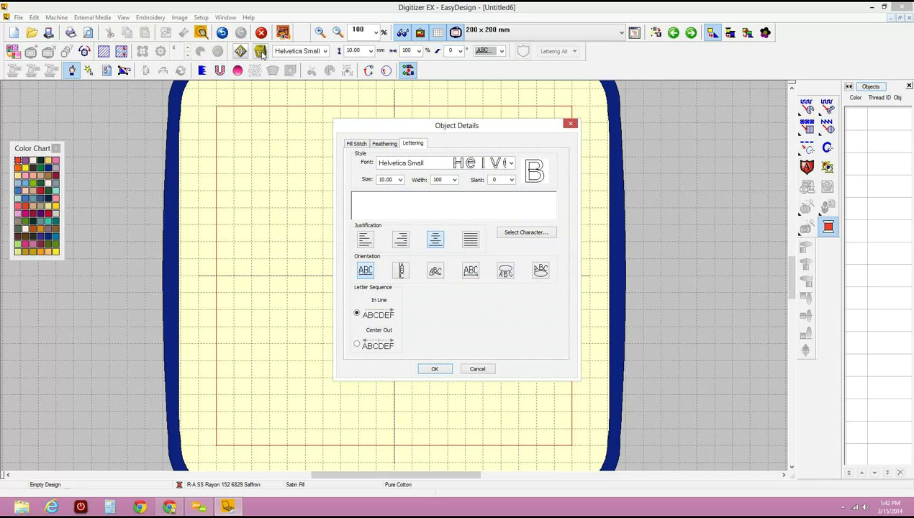
{"action": "left_click", "coordinate": [512, 164]}
{"action": "scroll", "coordinate": [532, 203], "scroll_direction": "down", "scroll_amount": 3}
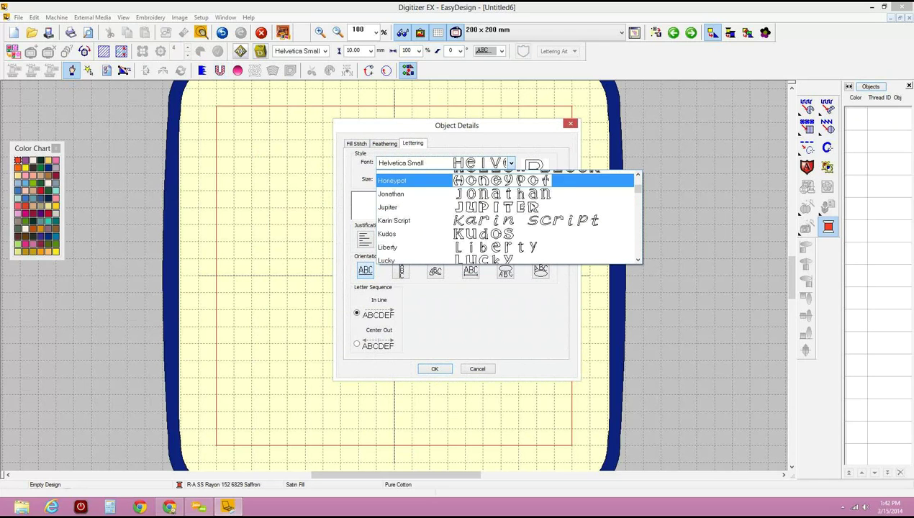
{"action": "scroll", "coordinate": [534, 205], "scroll_direction": "down", "scroll_amount": 8}
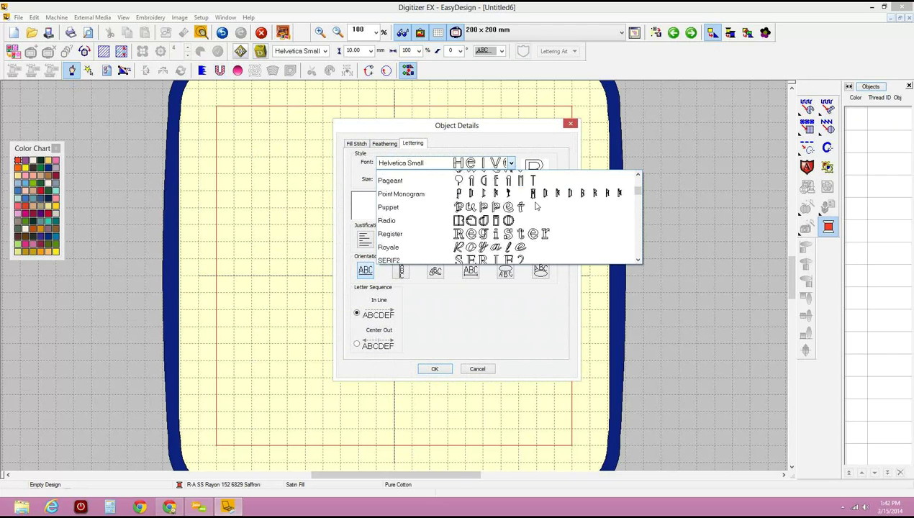
{"action": "scroll", "coordinate": [535, 205], "scroll_direction": "down", "scroll_amount": 8}
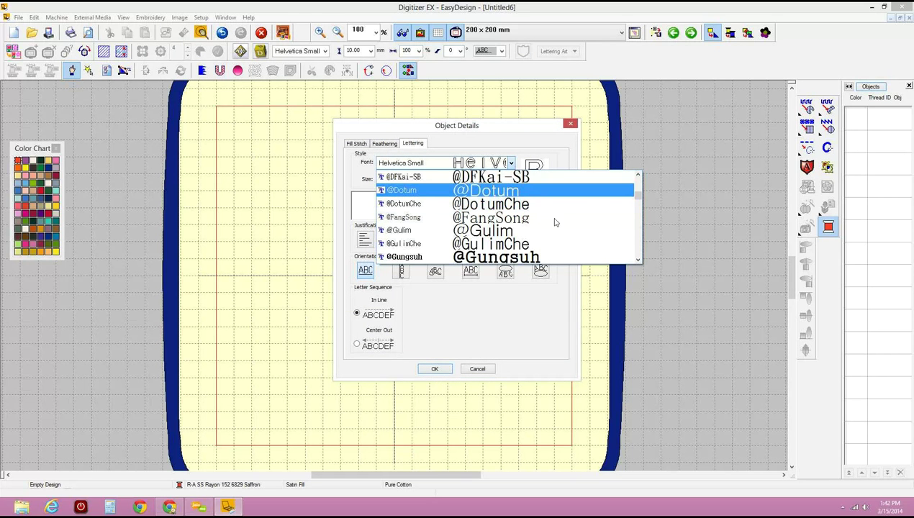
{"action": "scroll", "coordinate": [547, 227], "scroll_direction": "down", "scroll_amount": 1}
{"action": "scroll", "coordinate": [547, 226], "scroll_direction": "down", "scroll_amount": 8}
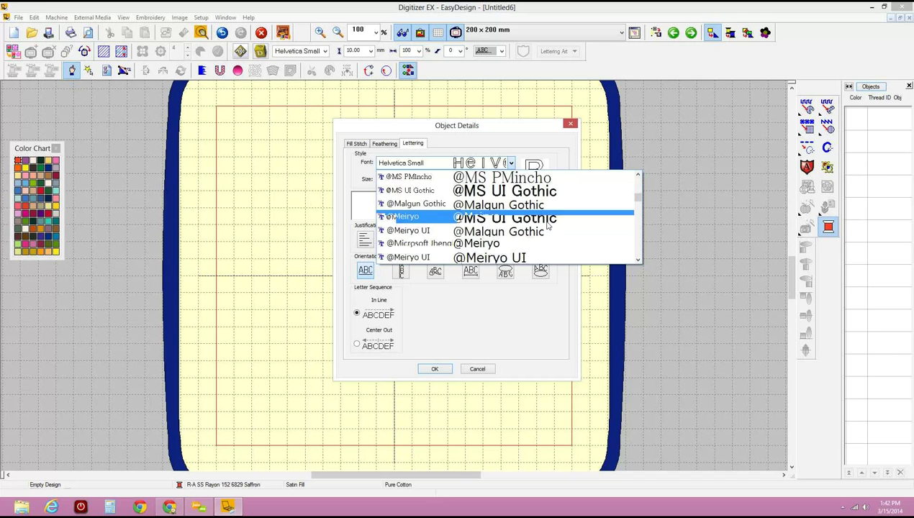
{"action": "scroll", "coordinate": [547, 227], "scroll_direction": "down", "scroll_amount": 5}
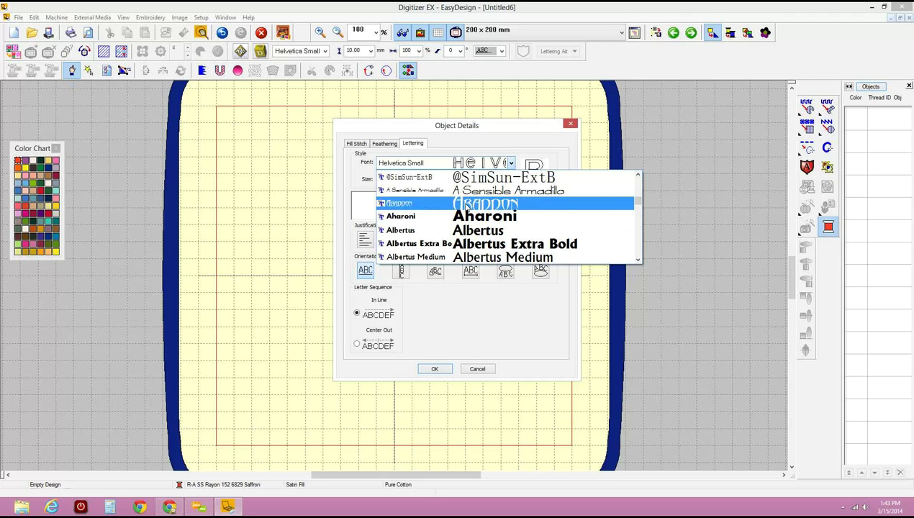
{"action": "left_click", "coordinate": [507, 204]}
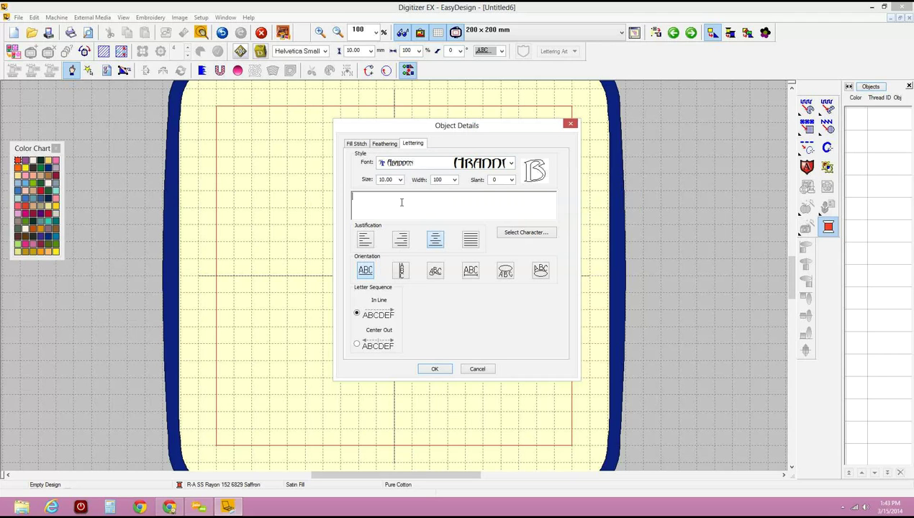
- Create the lettering Testing at a size of 20 mm and place it on the design
{"action": "type", "text": "Testingf"}
{"action": "key", "text": "BackSpace"}
{"action": "left_click_drag", "start_coordinate": [375, 196], "coordinate": [331, 196]}
{"action": "left_click", "coordinate": [400, 179]}
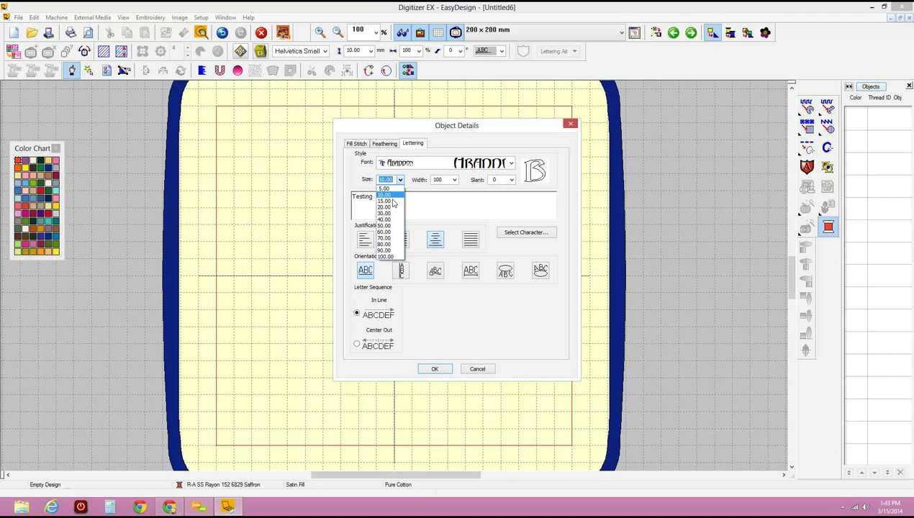
{"action": "left_click", "coordinate": [384, 208]}
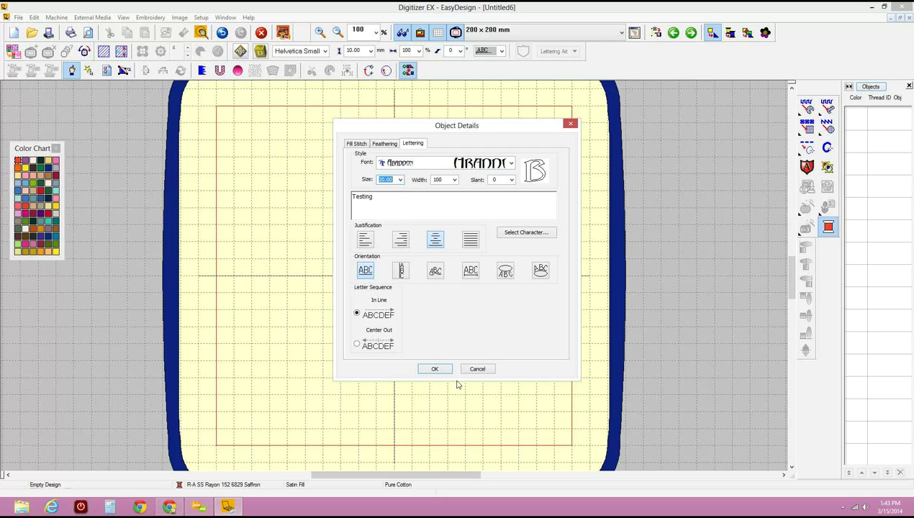
{"action": "left_click", "coordinate": [434, 369]}
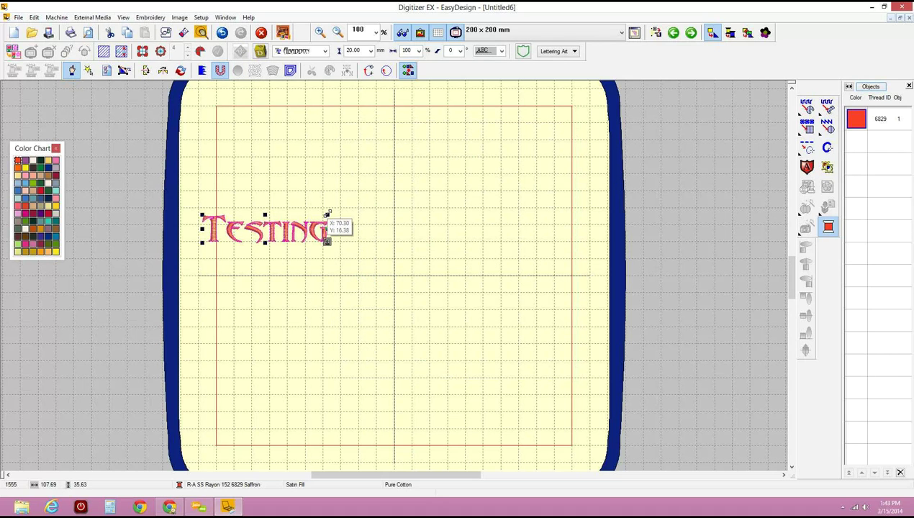
- Enlarge the Testing lettering to a letter height of about 53 mm and move it into the hoop's upper half
{"action": "left_click_drag", "start_coordinate": [327, 215], "coordinate": [428, 192]}
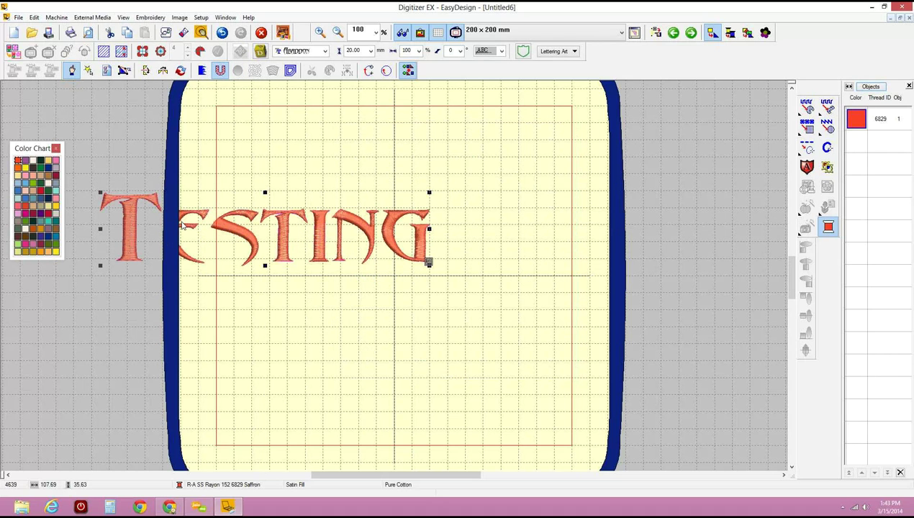
{"action": "left_click_drag", "start_coordinate": [225, 225], "coordinate": [331, 214]}
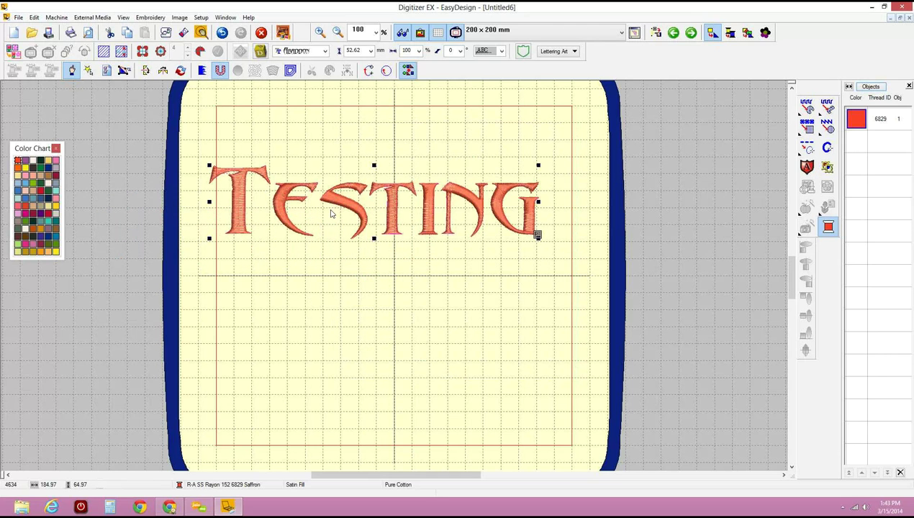
{"action": "left_click", "coordinate": [295, 305]}
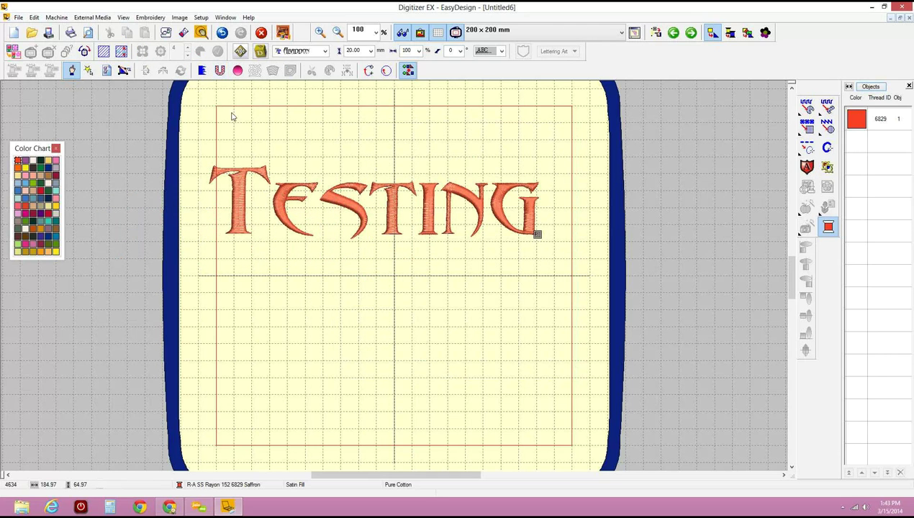
- Start another lettering object and choose the DecoCaps font for it
{"action": "left_click", "coordinate": [261, 50]}
{"action": "left_click", "coordinate": [271, 106]}
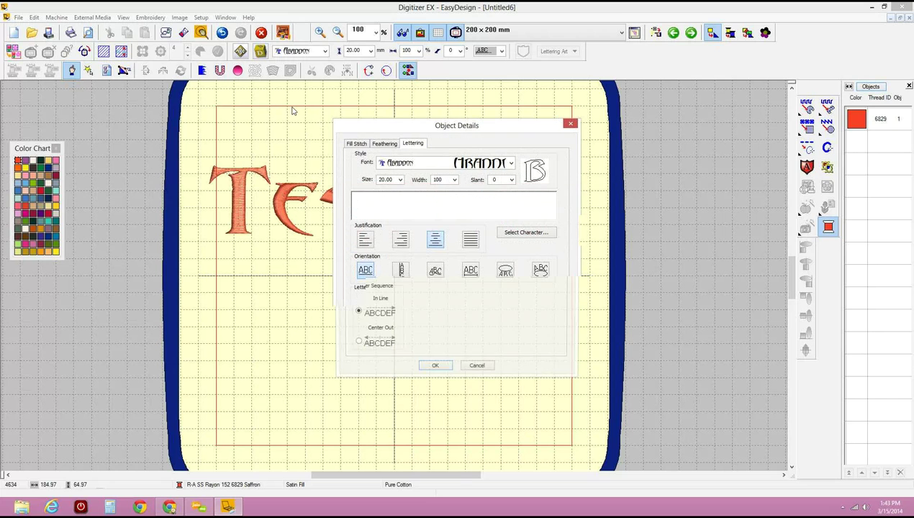
{"action": "left_click", "coordinate": [446, 165]}
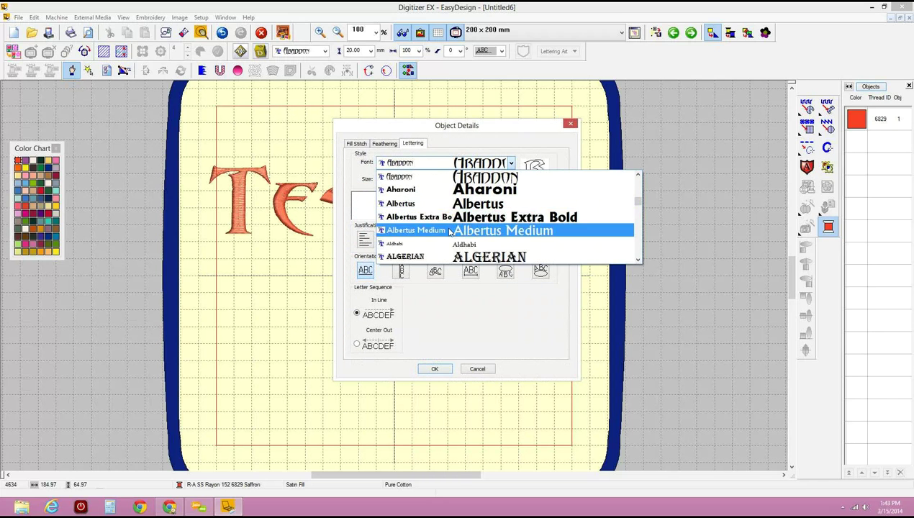
{"action": "scroll", "coordinate": [448, 231], "scroll_direction": "down", "scroll_amount": 2}
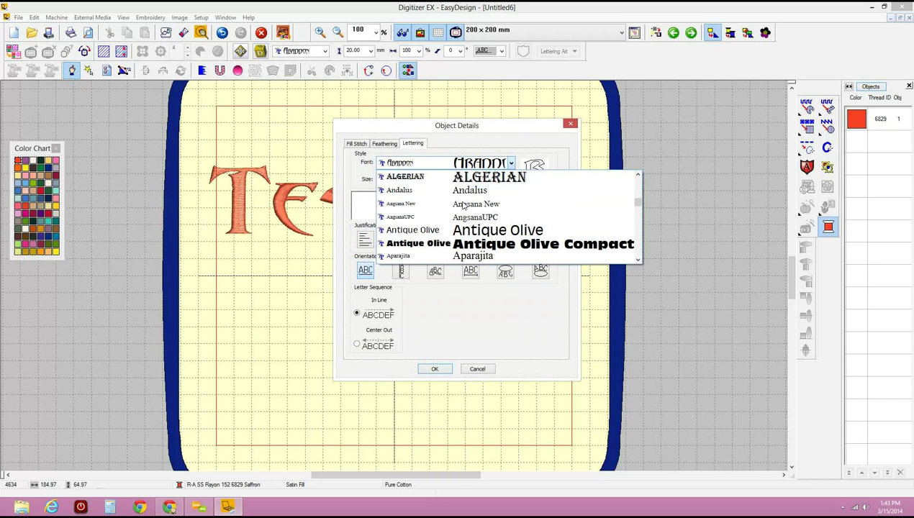
{"action": "scroll", "coordinate": [462, 211], "scroll_direction": "down", "scroll_amount": 1}
{"action": "scroll", "coordinate": [463, 210], "scroll_direction": "down", "scroll_amount": 8}
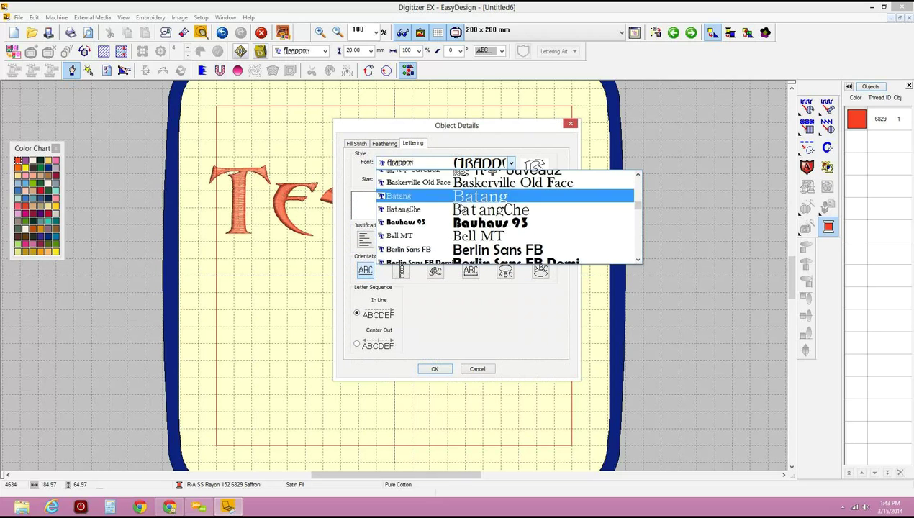
{"action": "scroll", "coordinate": [462, 208], "scroll_direction": "up", "scroll_amount": 7}
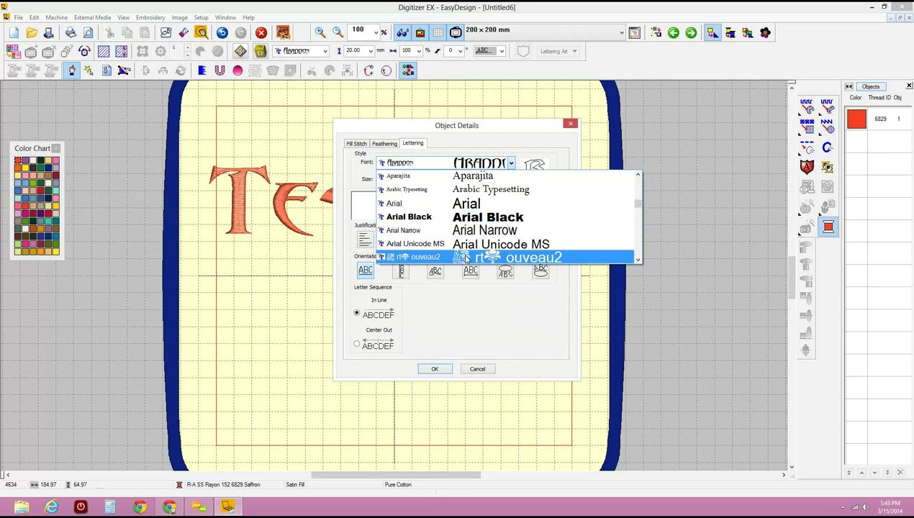
{"action": "scroll", "coordinate": [464, 253], "scroll_direction": "down", "scroll_amount": 5}
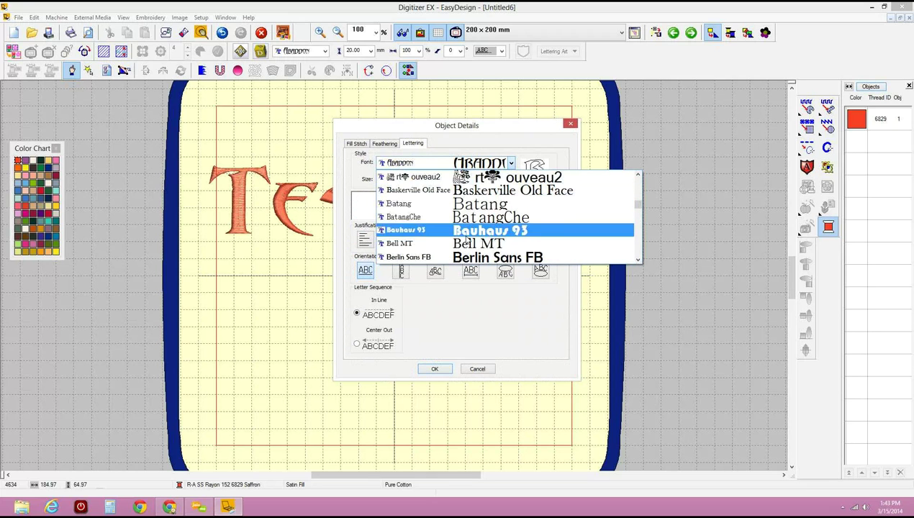
{"action": "scroll", "coordinate": [468, 241], "scroll_direction": "down", "scroll_amount": 5}
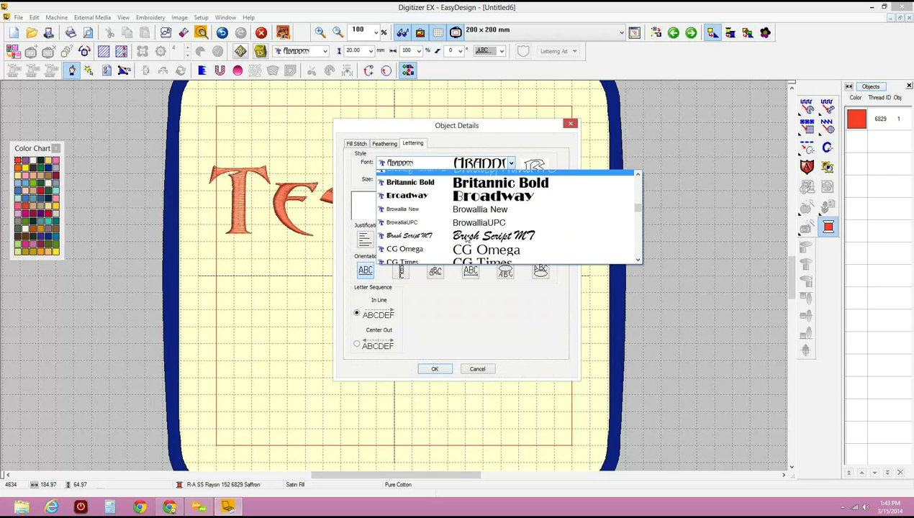
{"action": "scroll", "coordinate": [467, 234], "scroll_direction": "down", "scroll_amount": 7}
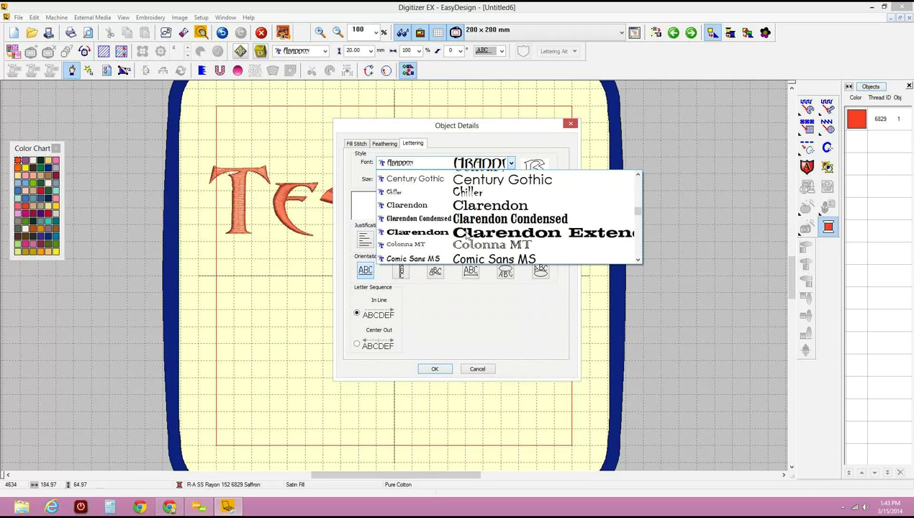
{"action": "scroll", "coordinate": [466, 234], "scroll_direction": "down", "scroll_amount": 4}
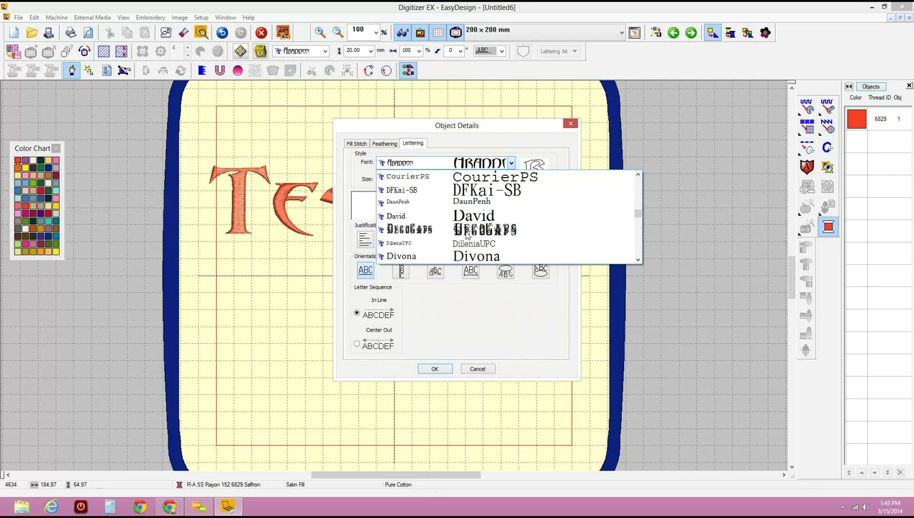
{"action": "left_click", "coordinate": [466, 230]}
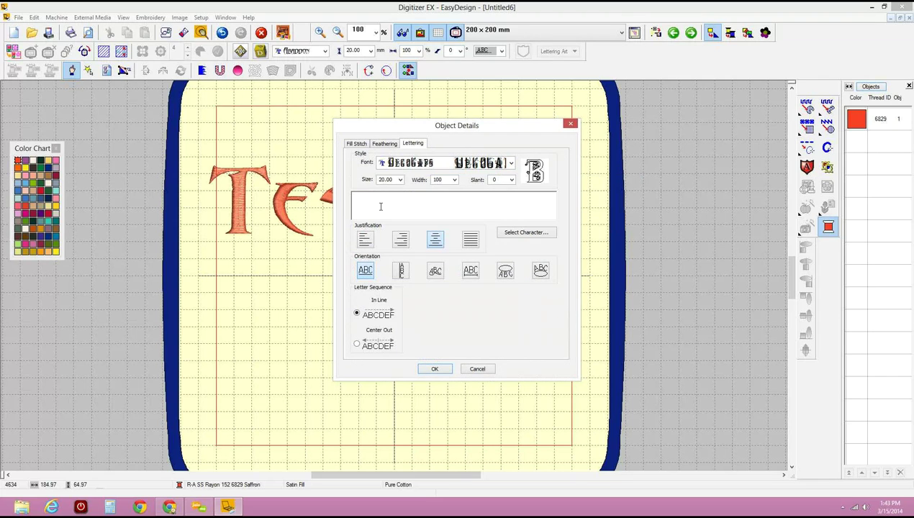
- Place TESTING in capitals beneath the first word and enlarge it across the hoop to a letter height of about 47 mm
{"action": "type", "text": "Test"}
{"action": "key", "text": "BackSpace"}
{"action": "key", "text": "BackSpace"}
{"action": "key", "text": "BackSpace"}
{"action": "type", "text": "ESTING"}
{"action": "left_click", "coordinate": [424, 372]}
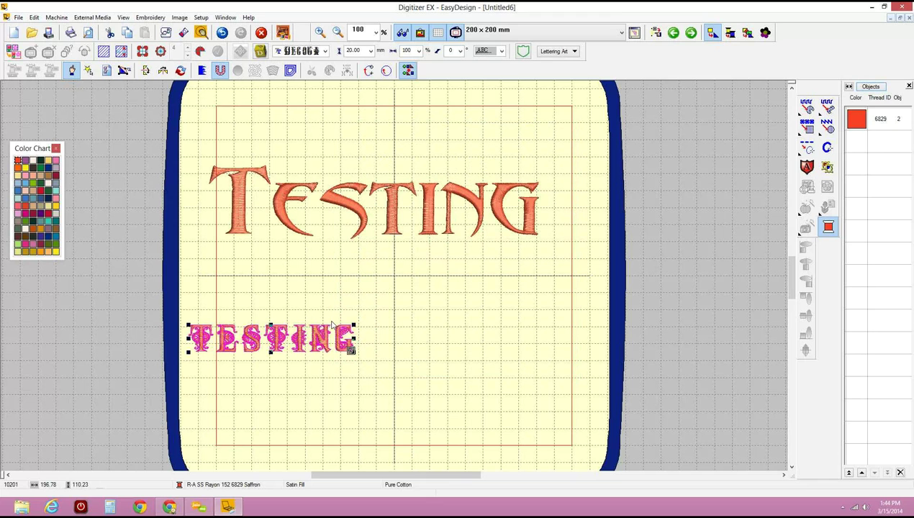
{"action": "left_click_drag", "start_coordinate": [352, 325], "coordinate": [88, 296]}
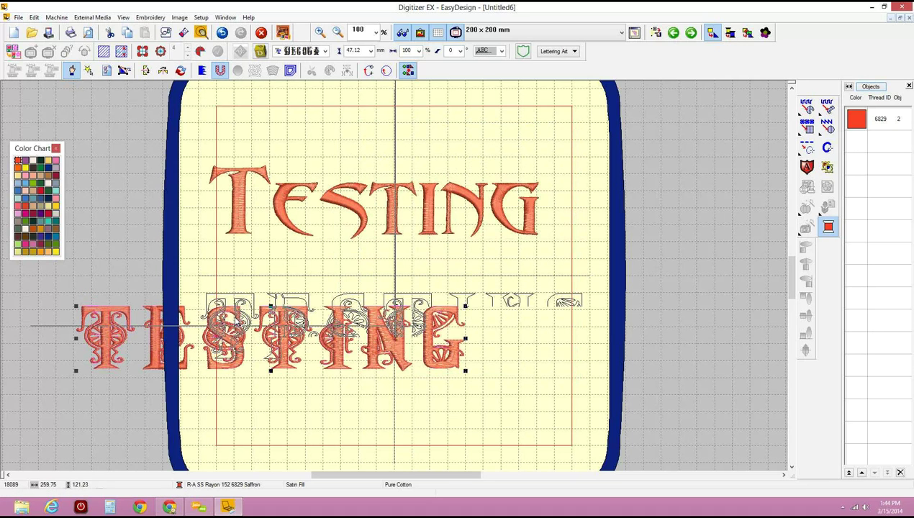
{"action": "left_click", "coordinate": [292, 422]}
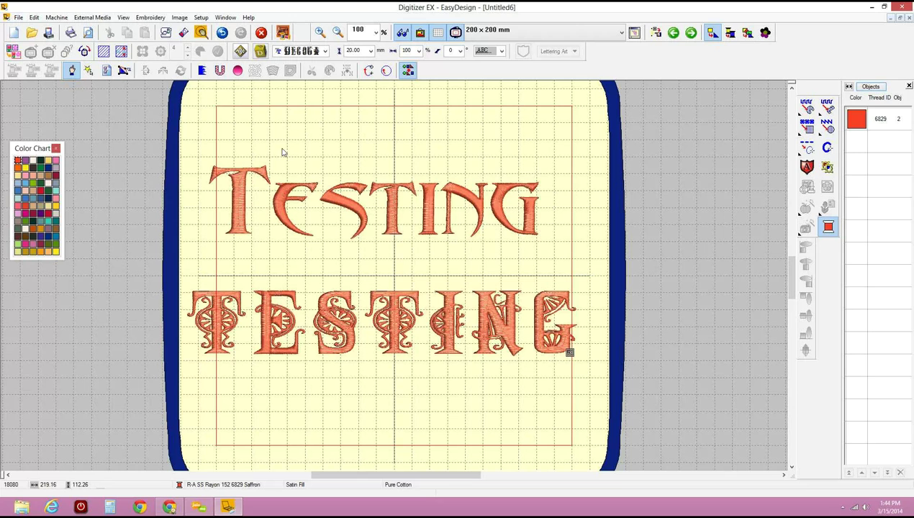
- Delete both Testing words from the design
{"action": "left_click_drag", "start_coordinate": [138, 146], "coordinate": [607, 390]}
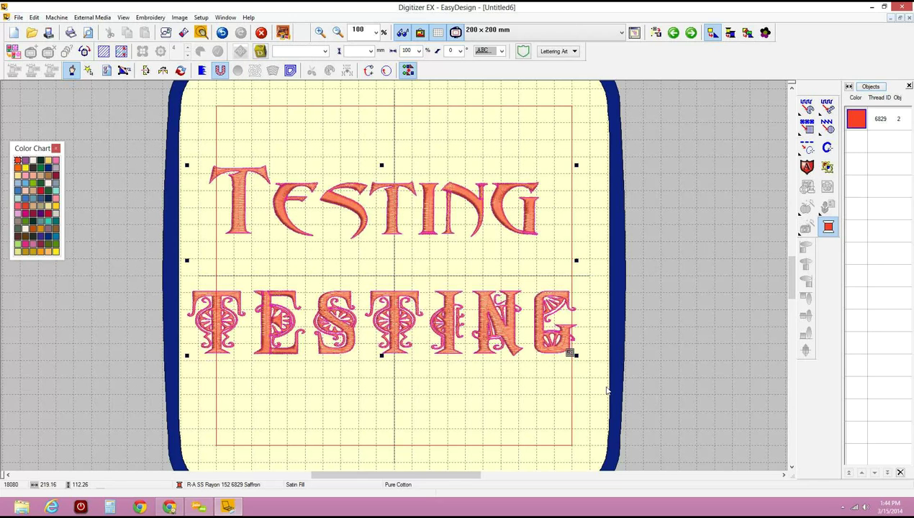
{"action": "key", "text": "Delete"}
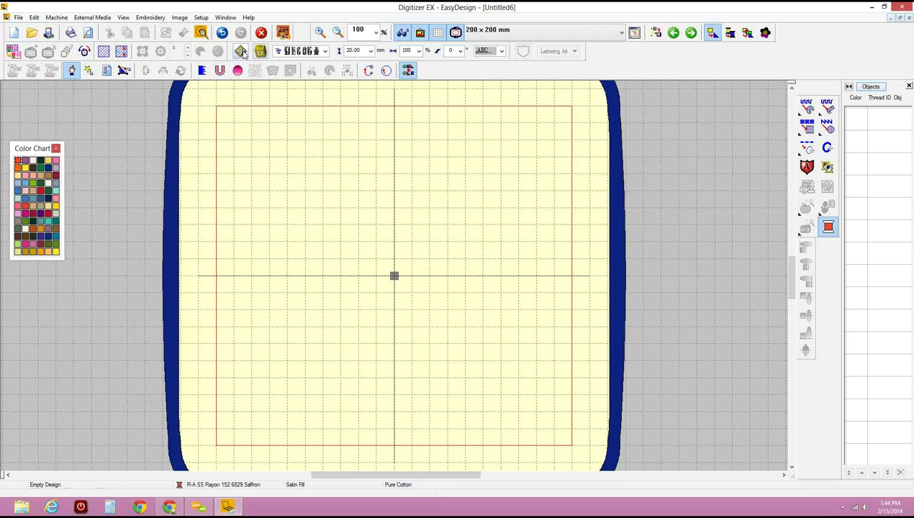
- Create a BMG monogram in the Fancy Monogram alphabet with height 20.01 mm, and enlarge it to a letter height of about 75 mm
{"action": "left_click", "coordinate": [240, 51]}
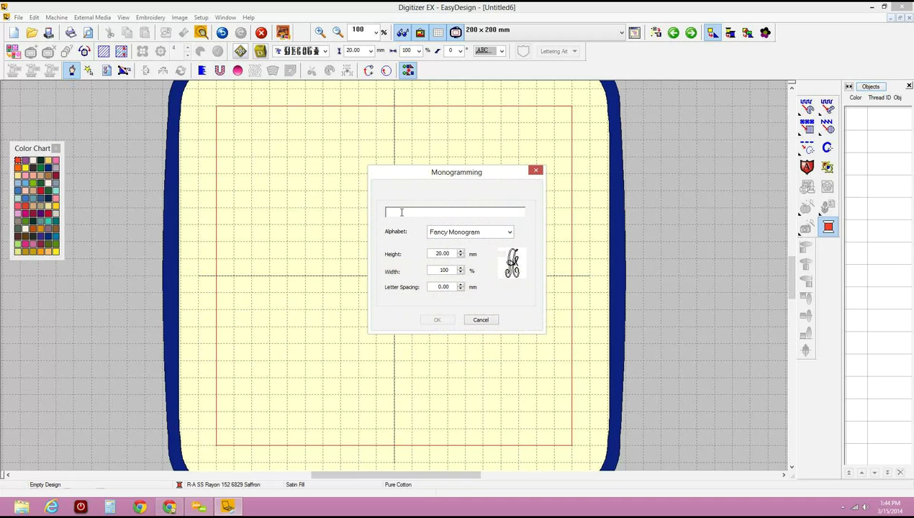
{"action": "type", "text": "BMG"}
{"action": "left_click", "coordinate": [461, 251]}
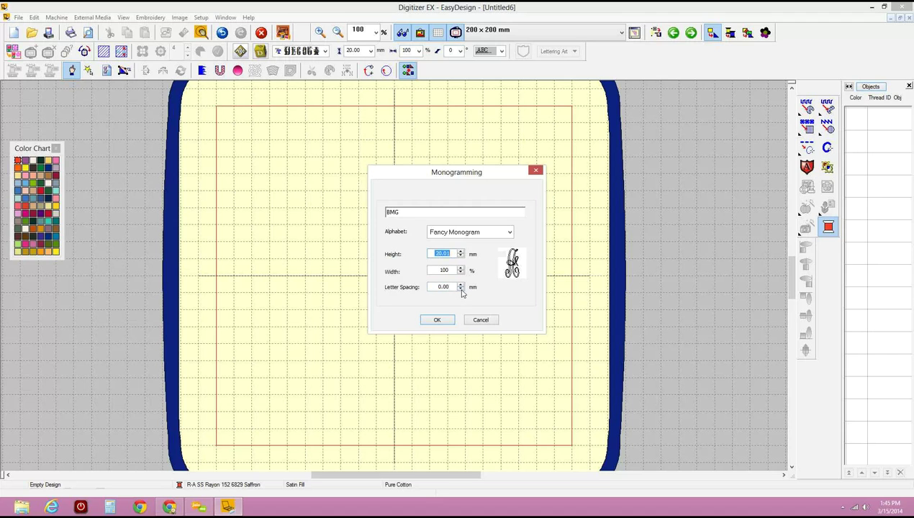
{"action": "left_click", "coordinate": [461, 289]}
{"action": "left_click", "coordinate": [461, 287]}
{"action": "left_click", "coordinate": [461, 286]}
{"action": "left_click", "coordinate": [437, 319]}
{"action": "left_click", "coordinate": [337, 256]}
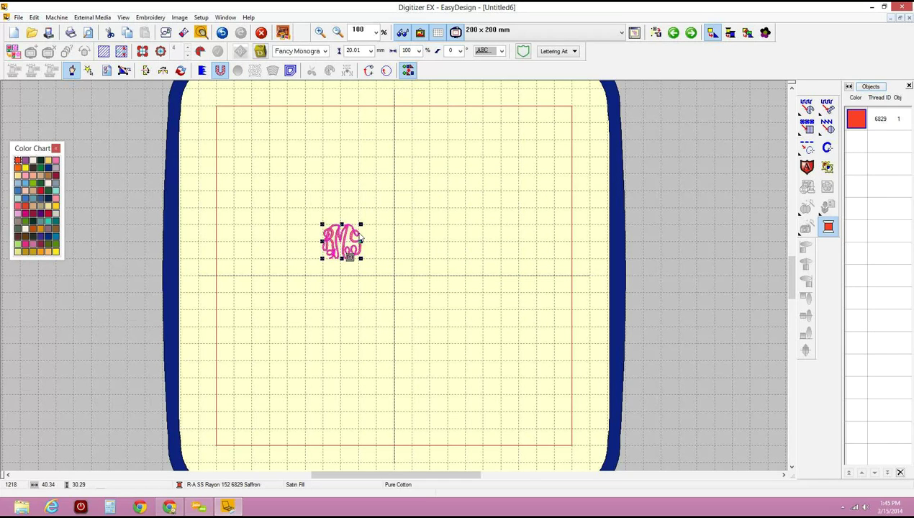
{"action": "left_click_drag", "start_coordinate": [361, 224], "coordinate": [512, 178]}
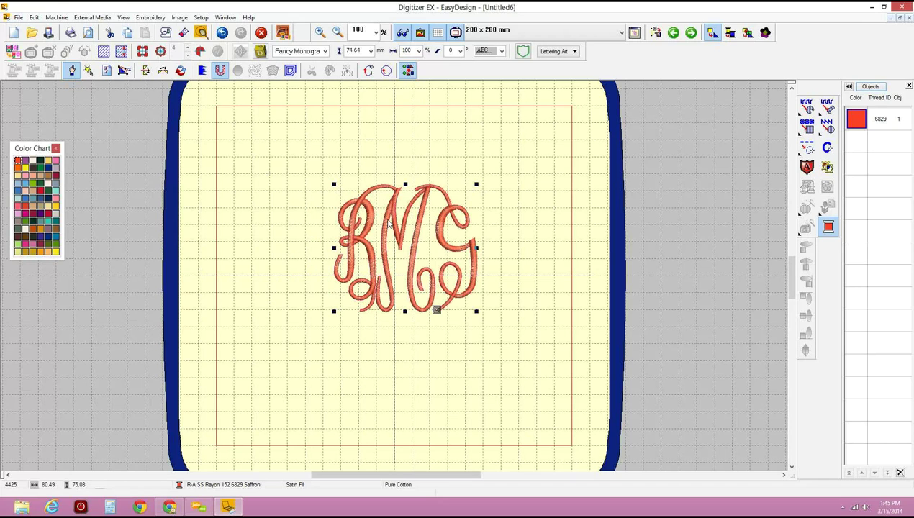
- Delete the existing monogram and define a new BMG monogram in the Point Monogram alphabet with height 20.01 mm
{"action": "key", "text": "Delete"}
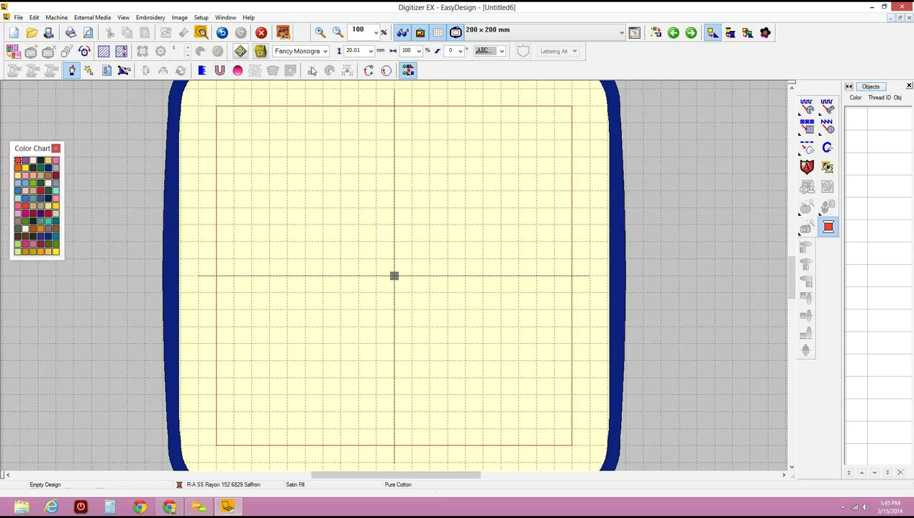
{"action": "left_click", "coordinate": [260, 51]}
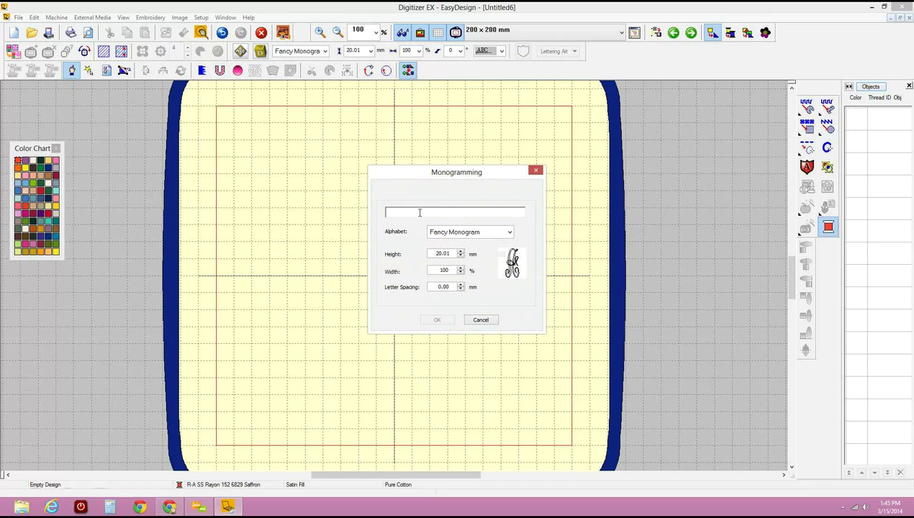
{"action": "left_click", "coordinate": [509, 231]}
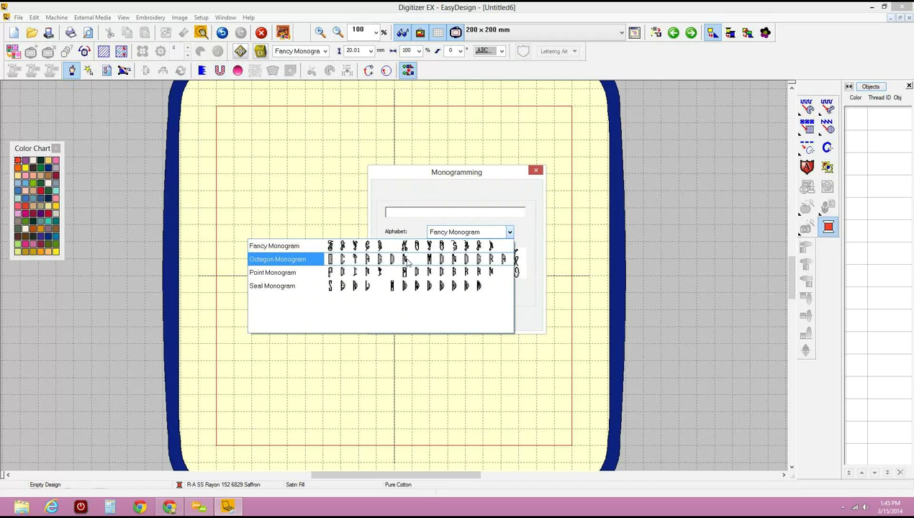
{"action": "left_click", "coordinate": [354, 274]}
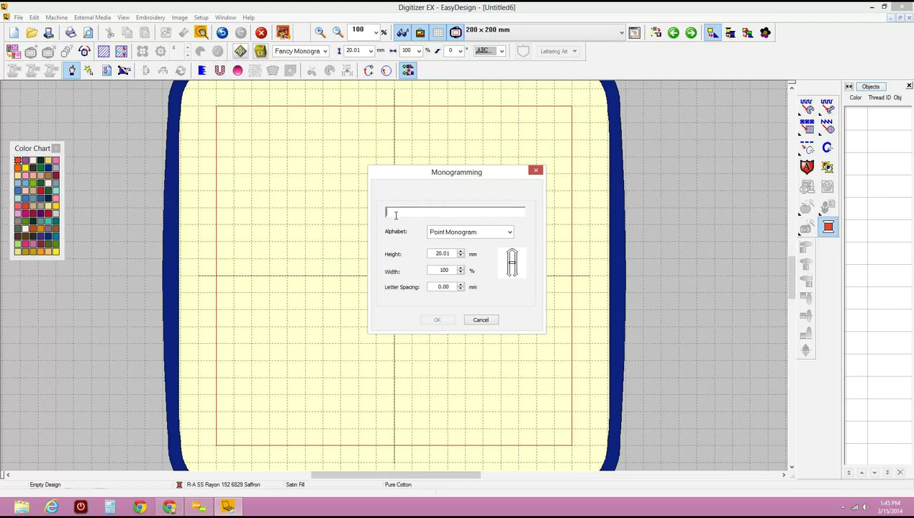
{"action": "left_click", "coordinate": [395, 214]}
{"action": "type", "text": "BMG"}
{"action": "left_click", "coordinate": [441, 321]}
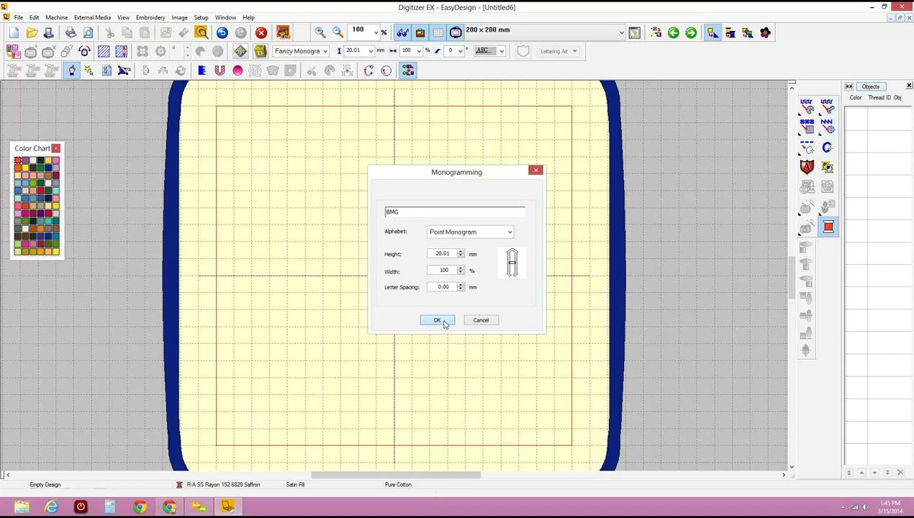
- Place the BMG monogram near the middle of the hoop and enlarge it to a letter height of about 96 mm
{"action": "left_click", "coordinate": [343, 235]}
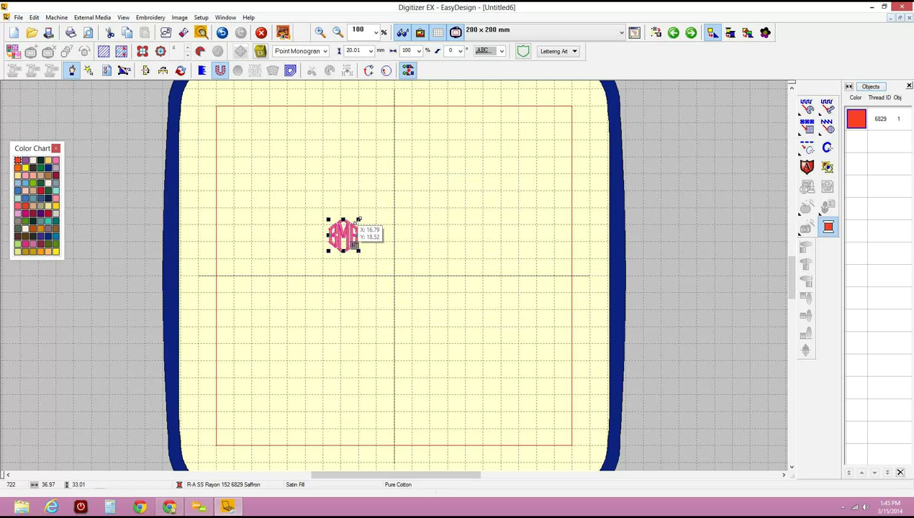
{"action": "left_click_drag", "start_coordinate": [358, 219], "coordinate": [464, 158]}
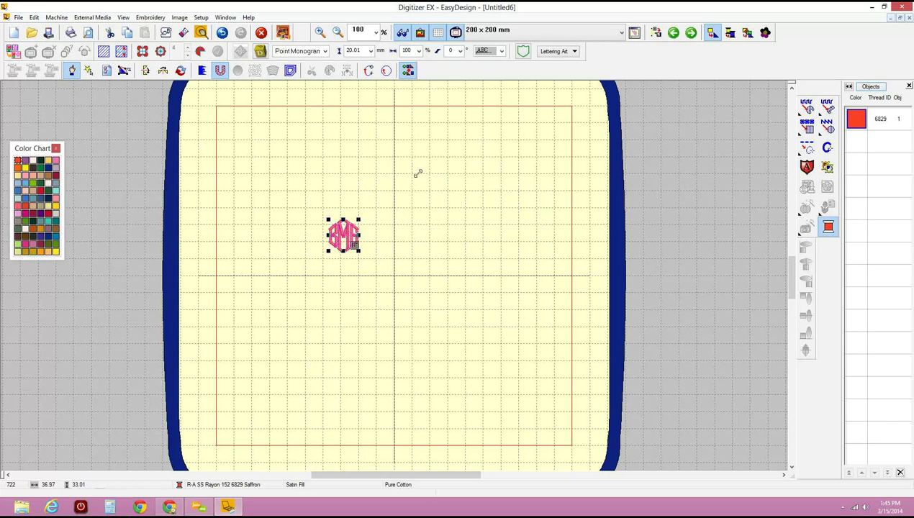
{"action": "left_click_drag", "start_coordinate": [289, 239], "coordinate": [372, 235]}
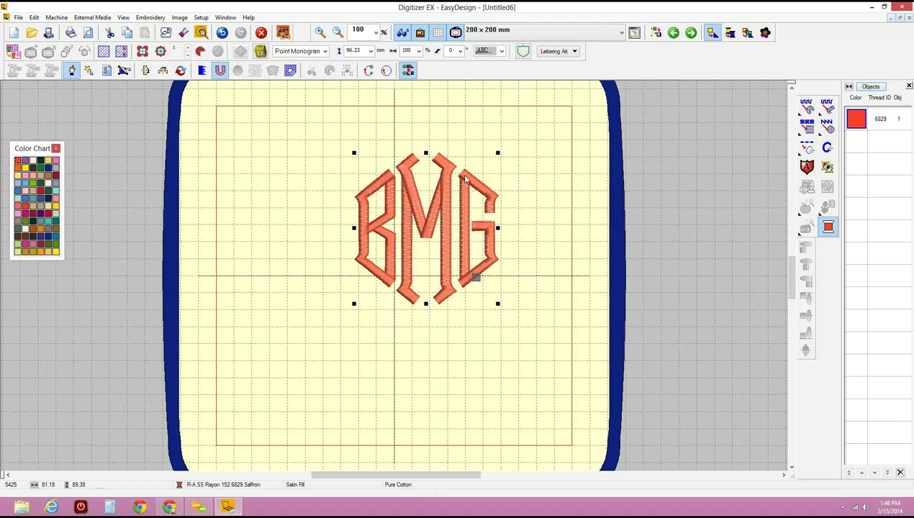
- Replace the monogram with a BMG monogram in the Fancy Monogram alphabet, enlarged to a letter height of about 75 mm
{"action": "key", "text": "Delete"}
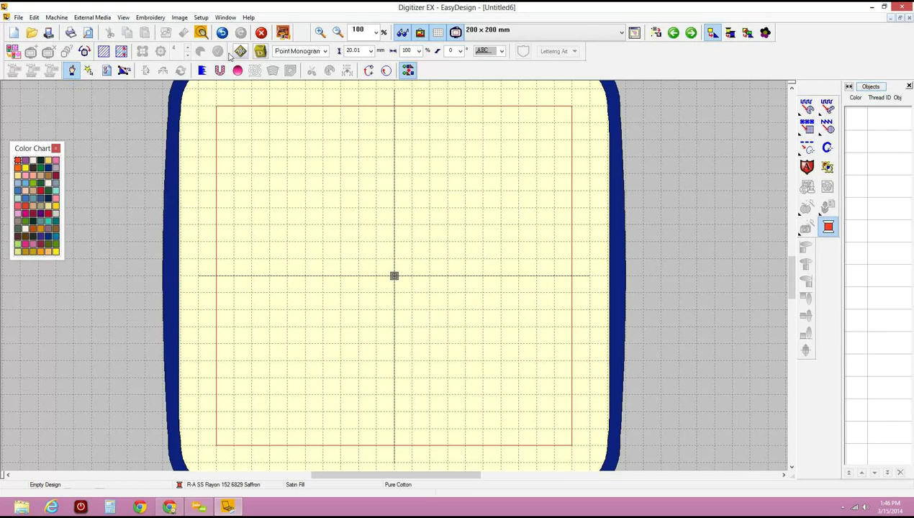
{"action": "left_click", "coordinate": [240, 51]}
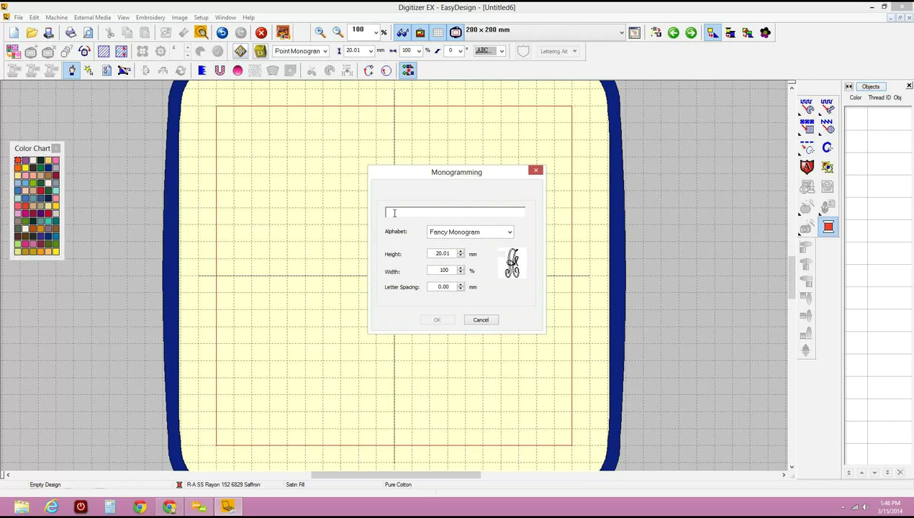
{"action": "type", "text": "BMG"}
{"action": "left_click", "coordinate": [437, 319]}
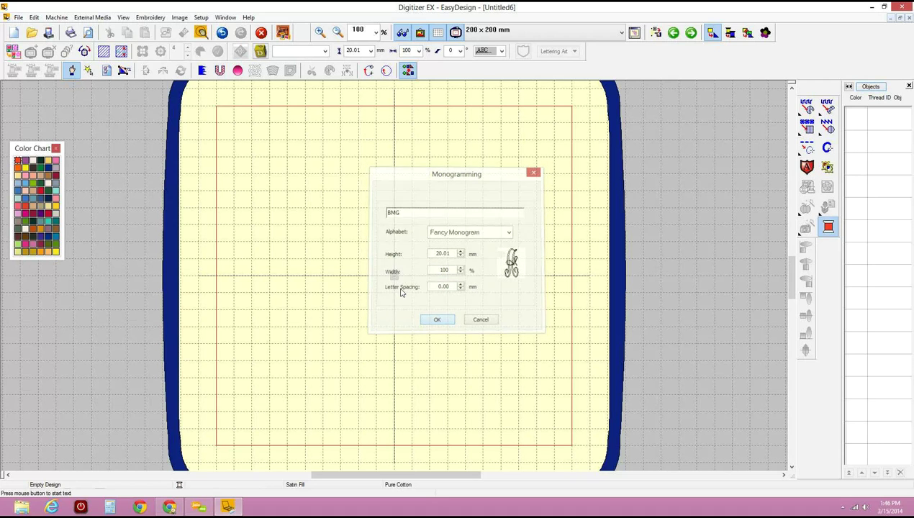
{"action": "left_click", "coordinate": [381, 247]}
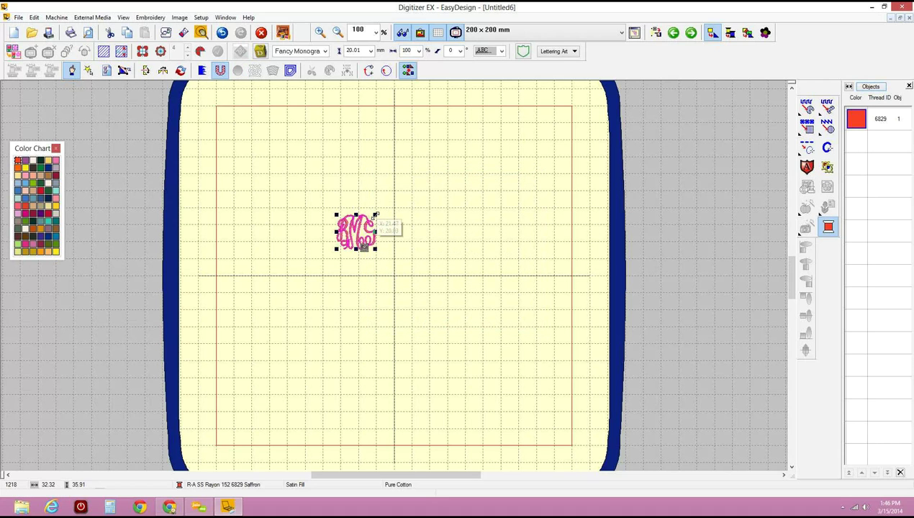
{"action": "left_click_drag", "start_coordinate": [374, 214], "coordinate": [567, 169]}
{"action": "left_click_drag", "start_coordinate": [388, 292], "coordinate": [435, 324]}
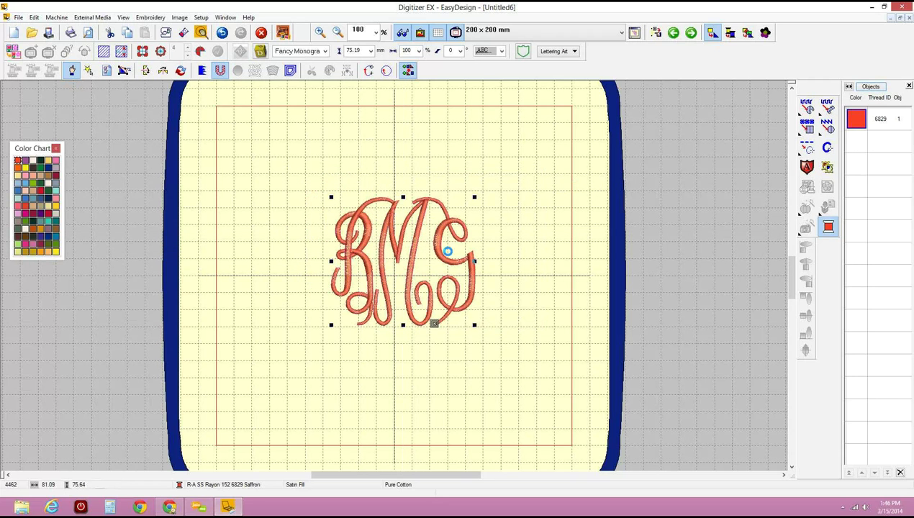
- Add heart border H from the Borders set around the monogram with a border width of 5 mm
{"action": "left_click", "coordinate": [525, 57]}
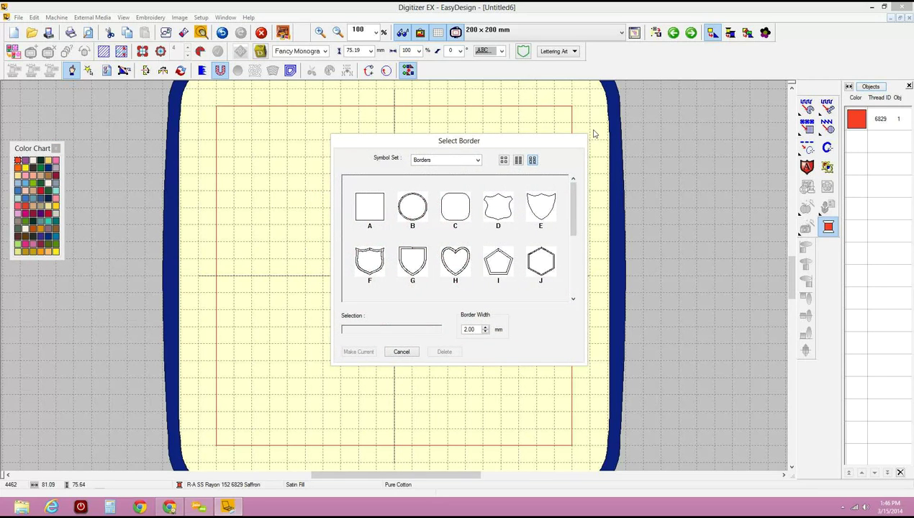
{"action": "left_click_drag", "start_coordinate": [560, 139], "coordinate": [724, 119]}
{"action": "scroll", "coordinate": [728, 218], "scroll_direction": "down", "scroll_amount": 3}
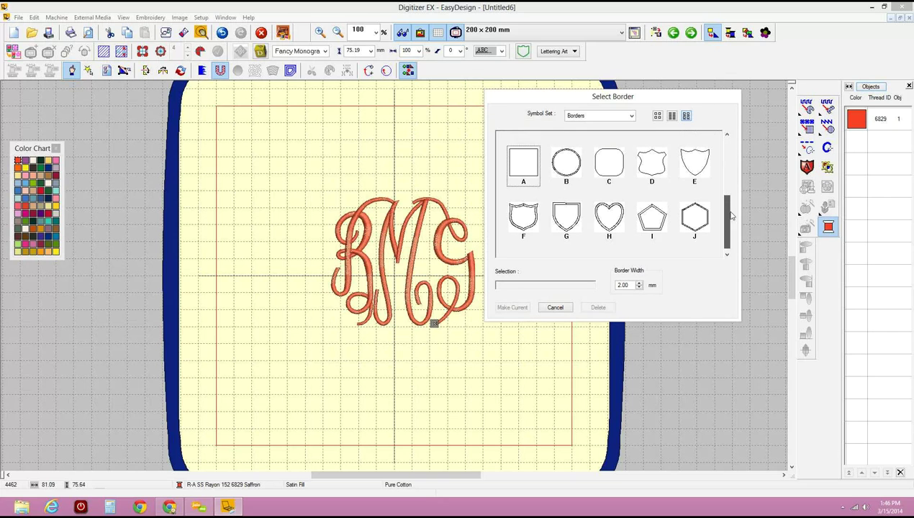
{"action": "left_click", "coordinate": [726, 136]}
{"action": "left_click", "coordinate": [727, 135]}
{"action": "left_click", "coordinate": [727, 254]}
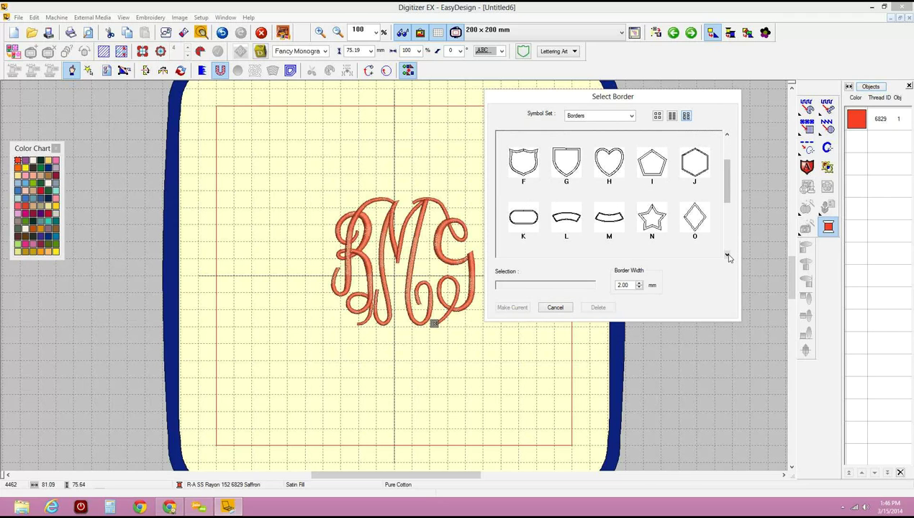
{"action": "left_click", "coordinate": [617, 170]}
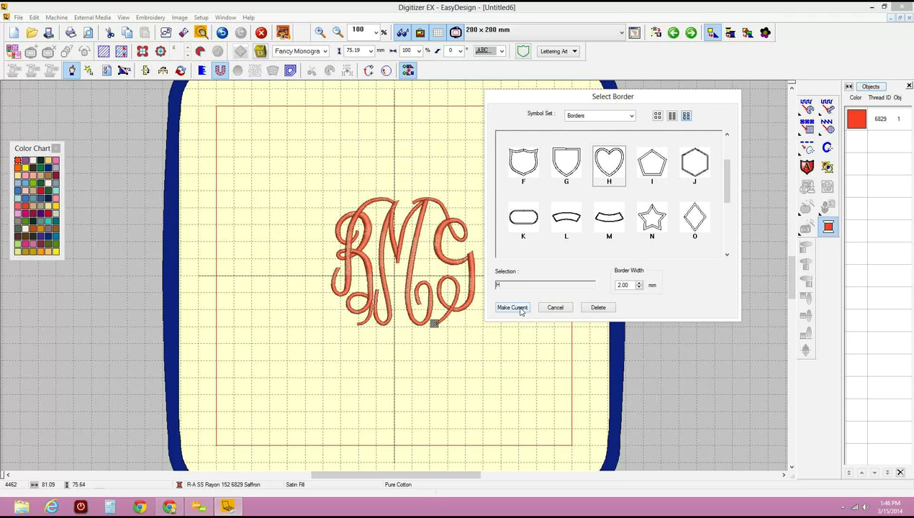
{"action": "left_click", "coordinate": [618, 285]}
{"action": "double_click", "coordinate": [619, 285]}
{"action": "type", "text": "5"}
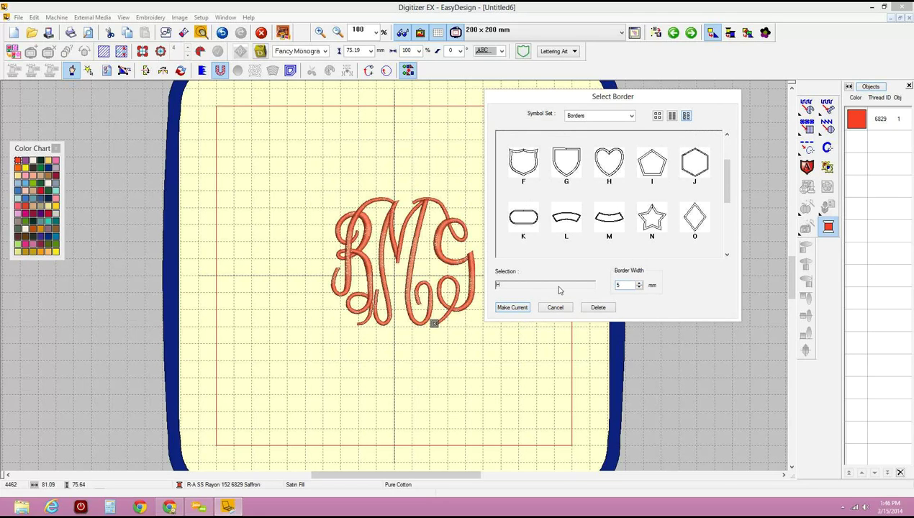
{"action": "left_click", "coordinate": [514, 310]}
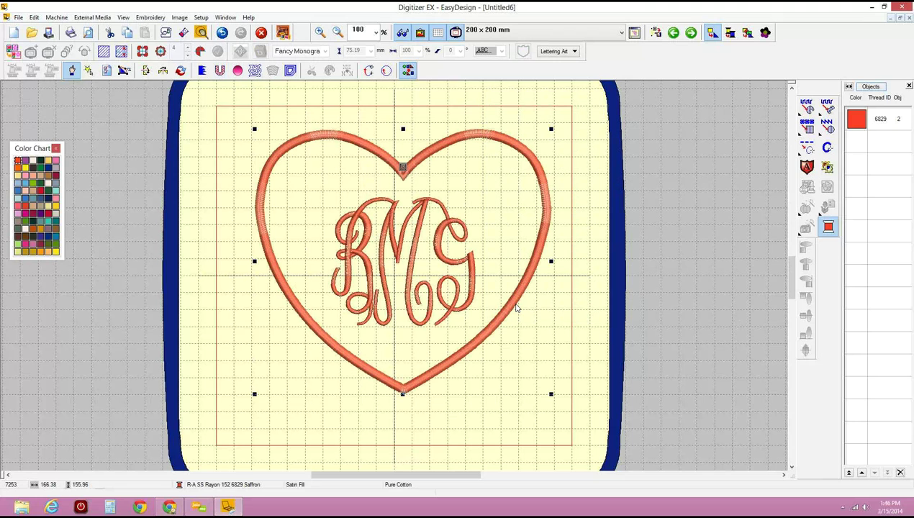
- Recolor the heart border to thread 6517 Seafrost and delete the border from around the monogram
{"action": "left_click", "coordinate": [57, 191]}
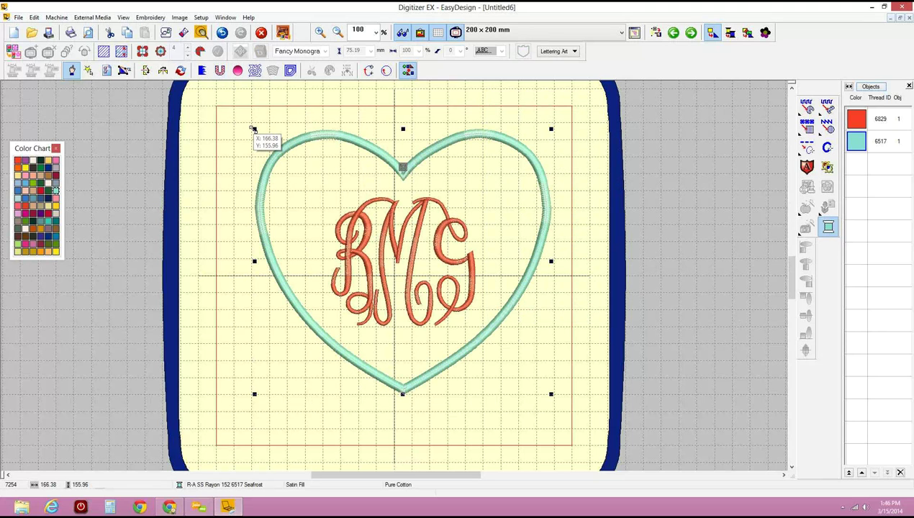
{"action": "left_click_drag", "start_coordinate": [253, 129], "coordinate": [288, 172]}
{"action": "key", "text": "Delete"}
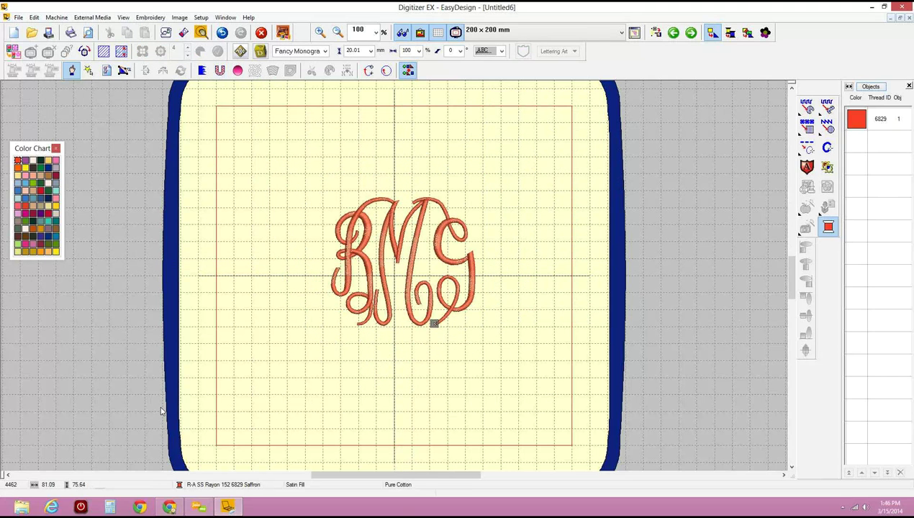
- Ungroup the BMG monogram into its separate stitch objects
{"action": "left_click", "coordinate": [364, 210]}
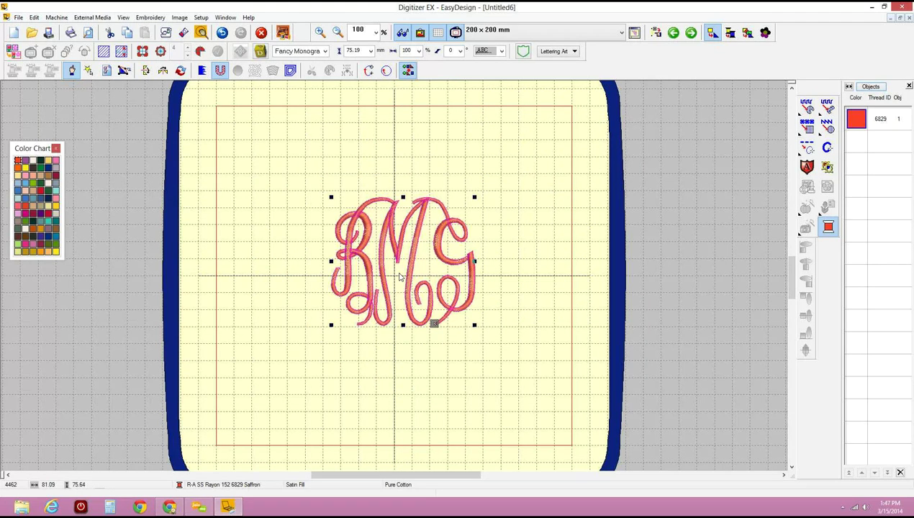
{"action": "left_click", "coordinate": [33, 17]}
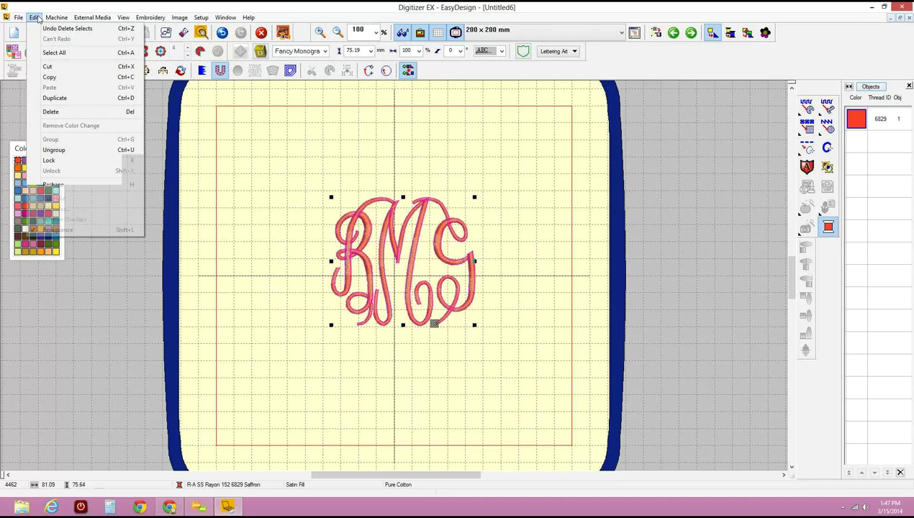
{"action": "left_click", "coordinate": [76, 149]}
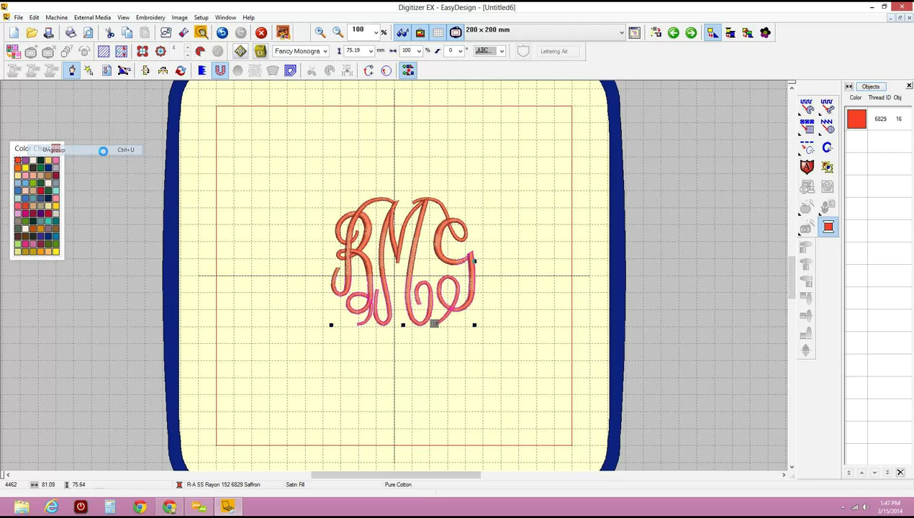
- Recolor all the pieces of the middle letter M to thread 6517 Seafrost
{"action": "left_click", "coordinate": [384, 242]}
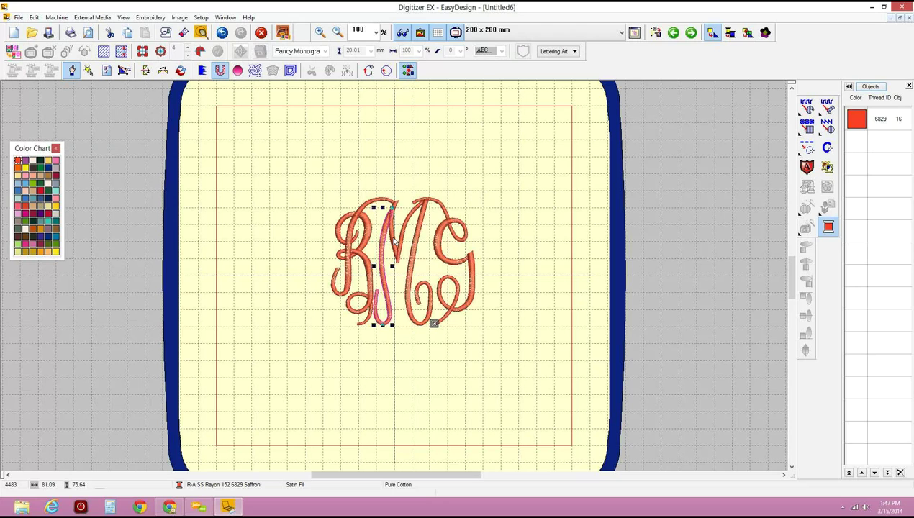
{"action": "left_click", "coordinate": [393, 243]}
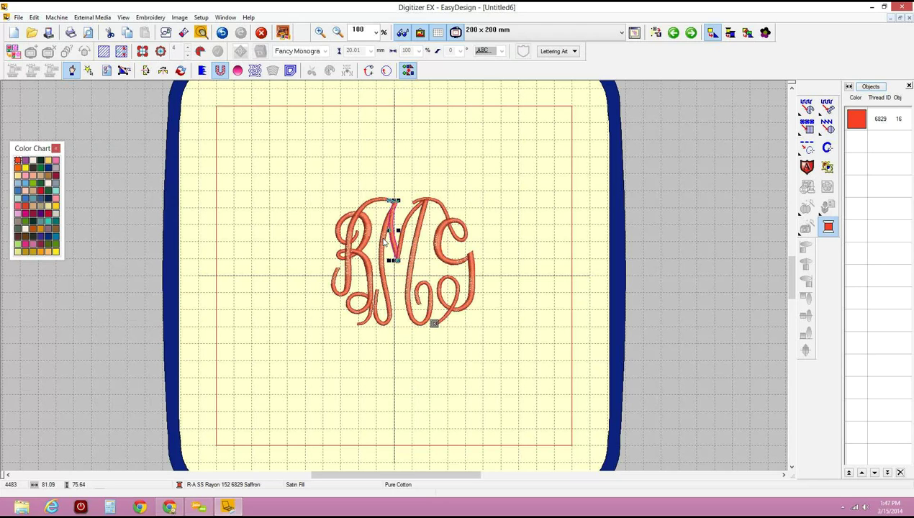
{"action": "left_click", "coordinate": [384, 242]}
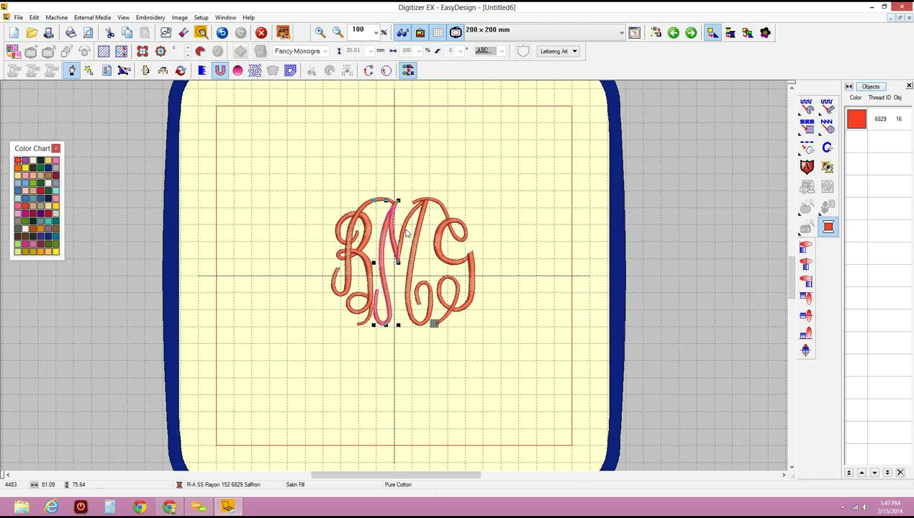
{"action": "left_click", "coordinate": [424, 218]}
{"action": "left_click", "coordinate": [419, 226]}
{"action": "left_click", "coordinate": [56, 190]}
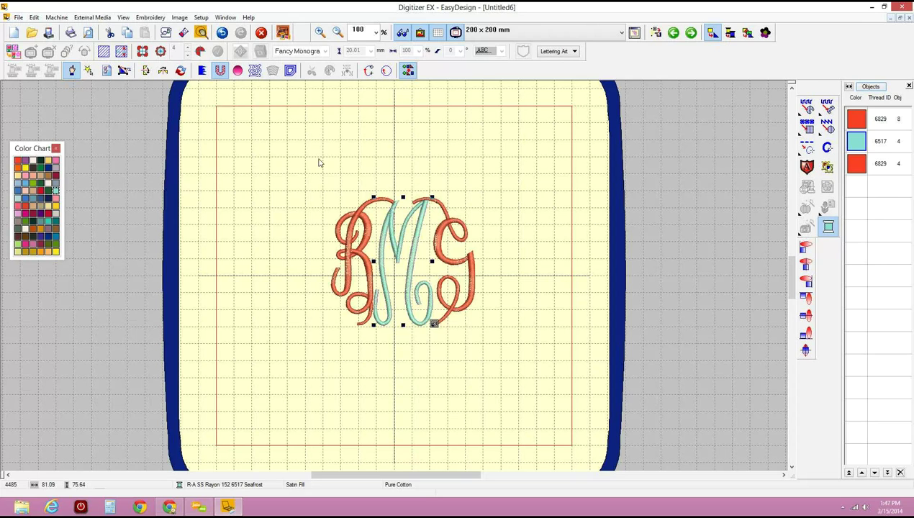
- Delete all the pieces of the ungrouped monogram from the design
{"action": "left_click_drag", "start_coordinate": [313, 179], "coordinate": [508, 390]}
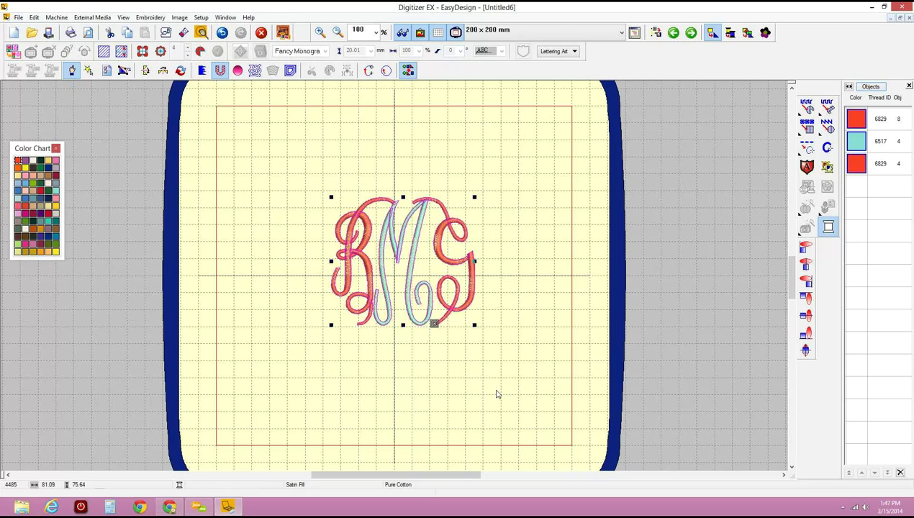
{"action": "key", "text": "Delete"}
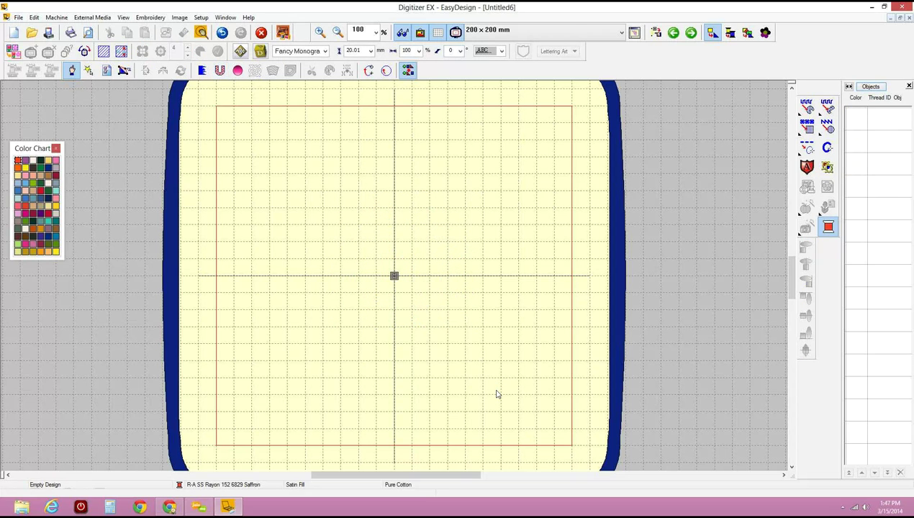
- Choose the Comic Sans MS TrueType font for new lettering and enter the text Fun on three lines
{"action": "left_click", "coordinate": [260, 51]}
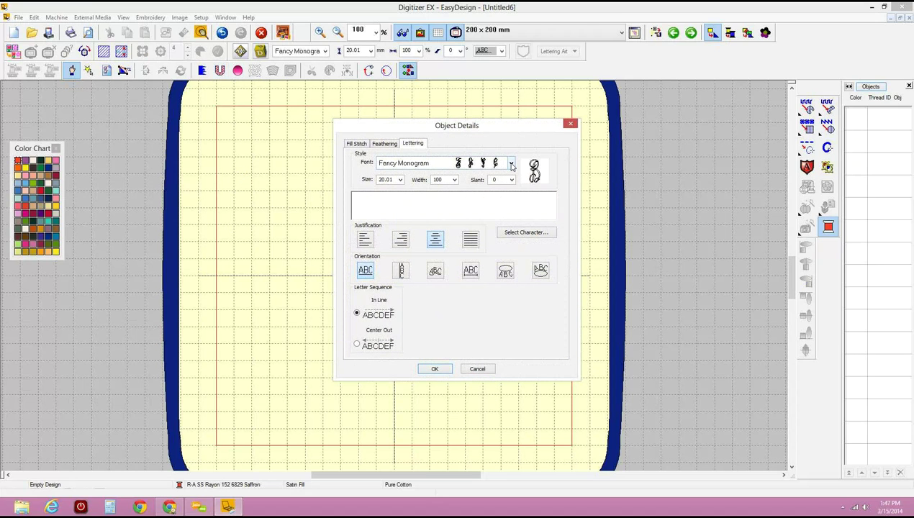
{"action": "left_click", "coordinate": [510, 165]}
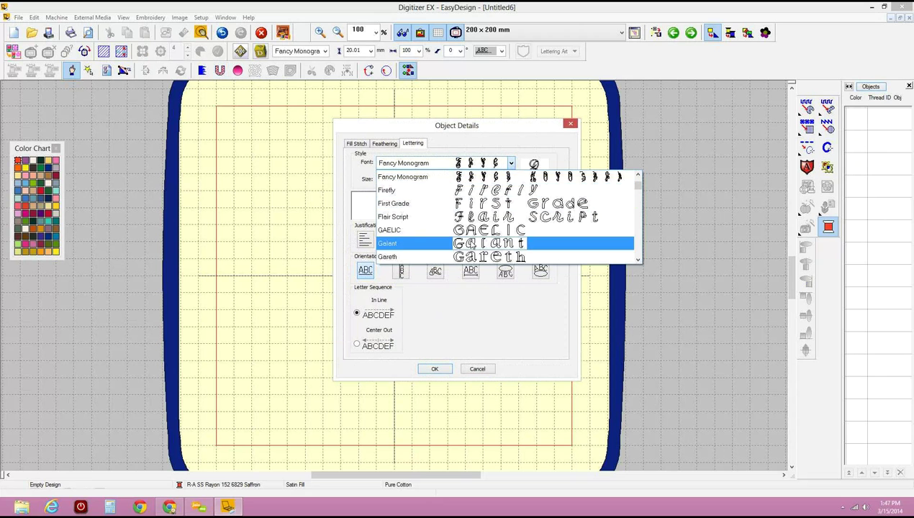
{"action": "scroll", "coordinate": [489, 216], "scroll_direction": "down", "scroll_amount": 10}
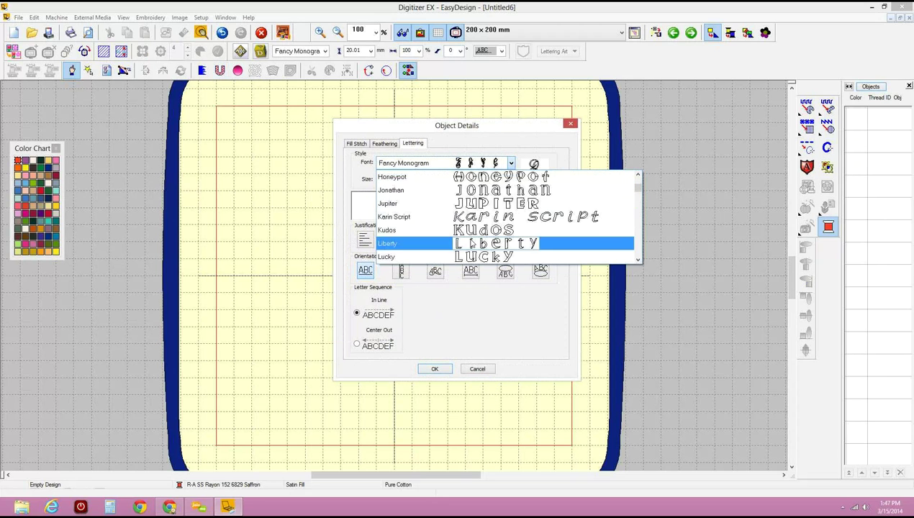
{"action": "scroll", "coordinate": [489, 230], "scroll_direction": "down", "scroll_amount": 10}
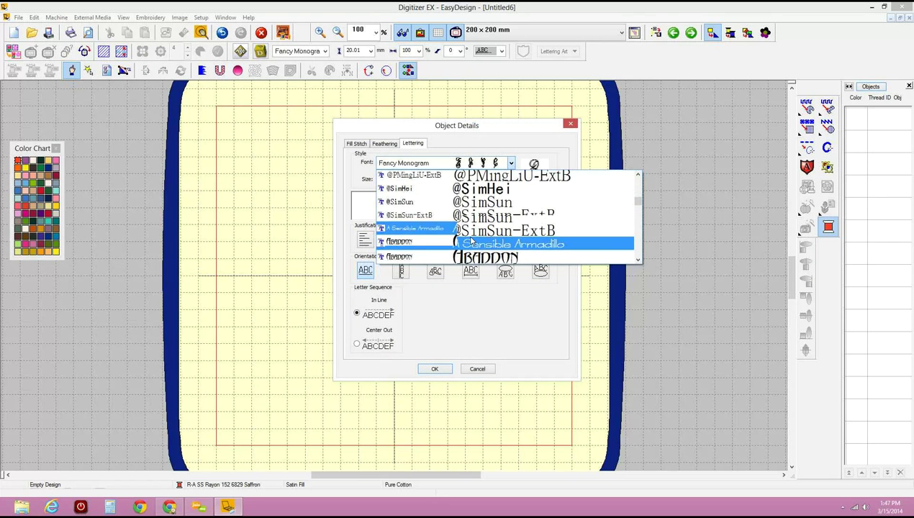
{"action": "scroll", "coordinate": [480, 230], "scroll_direction": "down", "scroll_amount": 6}
{"action": "scroll", "coordinate": [472, 218], "scroll_direction": "up", "scroll_amount": 2}
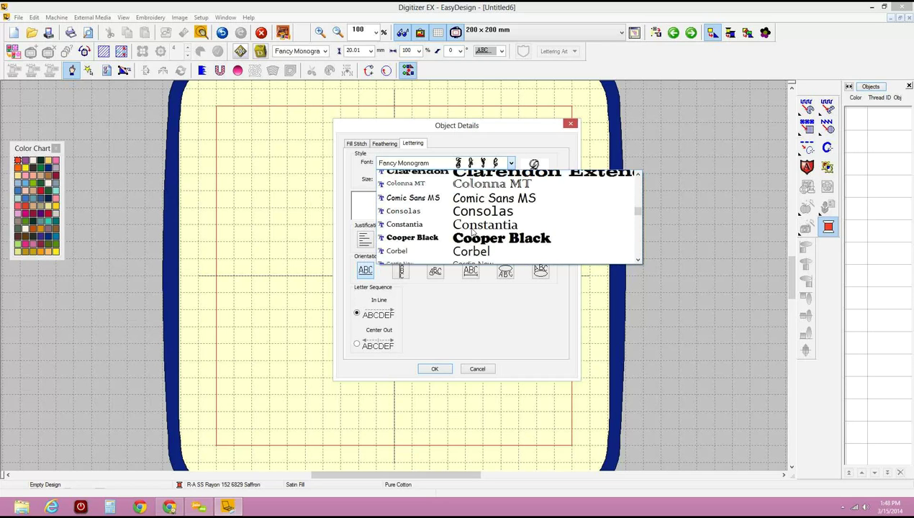
{"action": "left_click", "coordinate": [472, 218]}
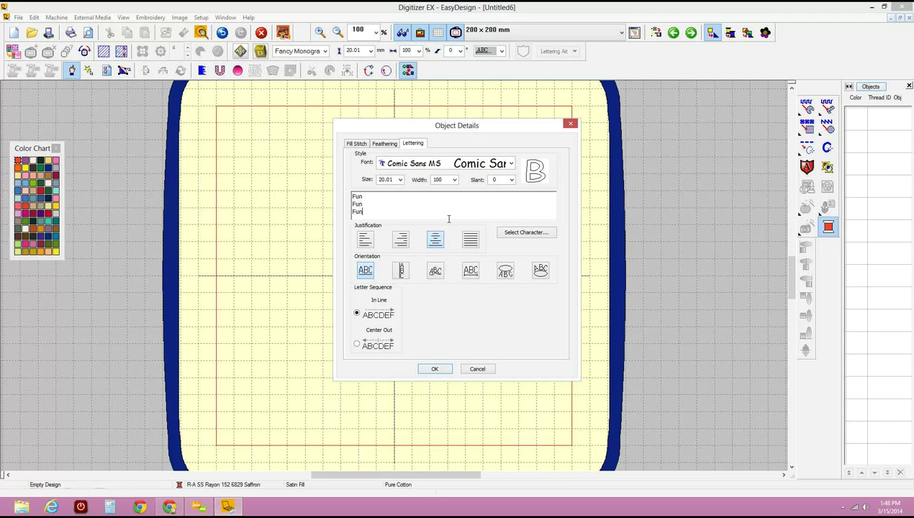
- Set the lettering to follow a freehand curve and draw a wavy four-point baseline across the hoop to place it
{"action": "left_click", "coordinate": [435, 272]}
{"action": "left_click", "coordinate": [436, 371]}
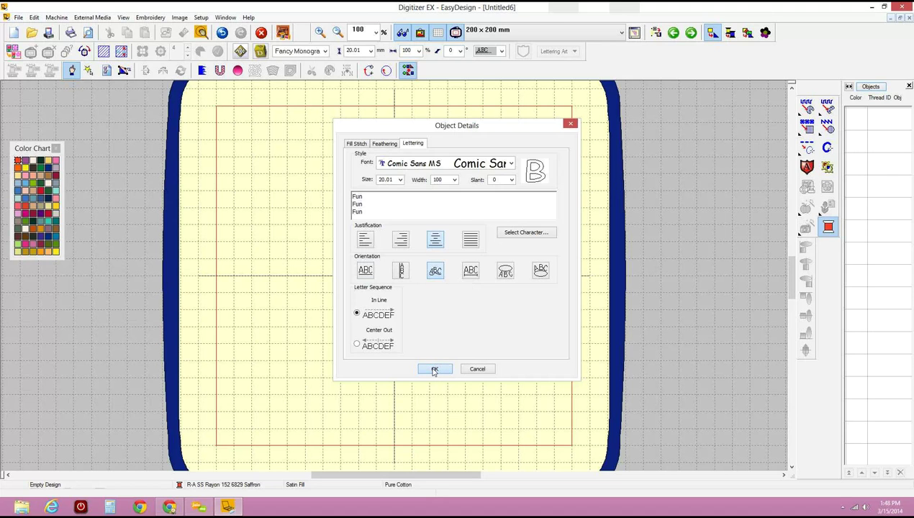
{"action": "left_click", "coordinate": [244, 313]}
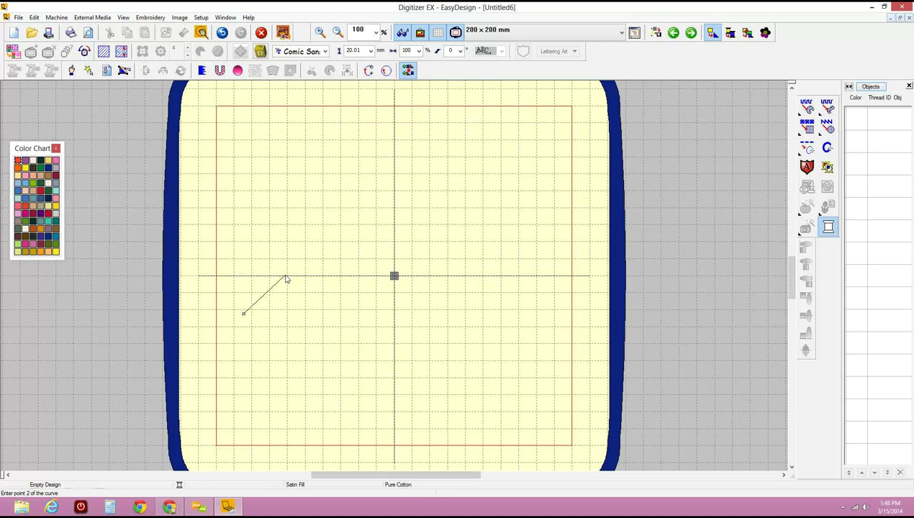
{"action": "left_click", "coordinate": [336, 244]}
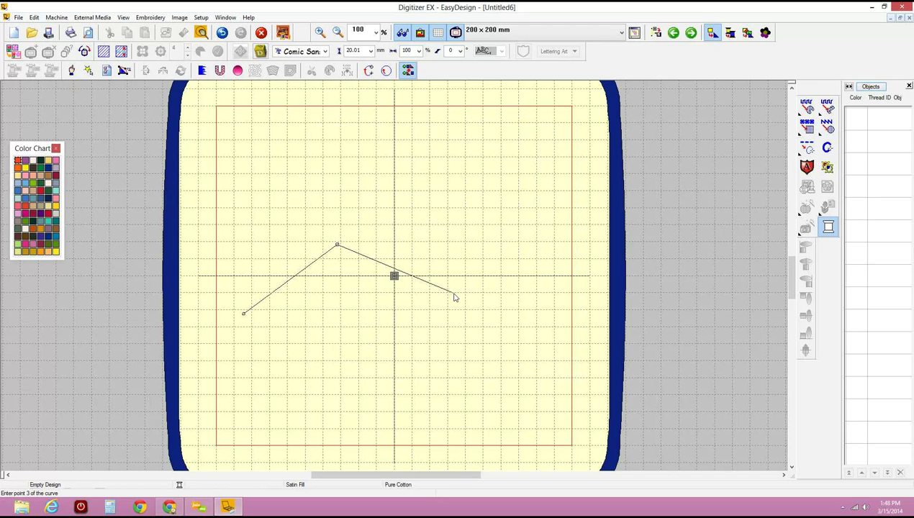
{"action": "left_click", "coordinate": [453, 292]}
{"action": "left_click", "coordinate": [560, 242]}
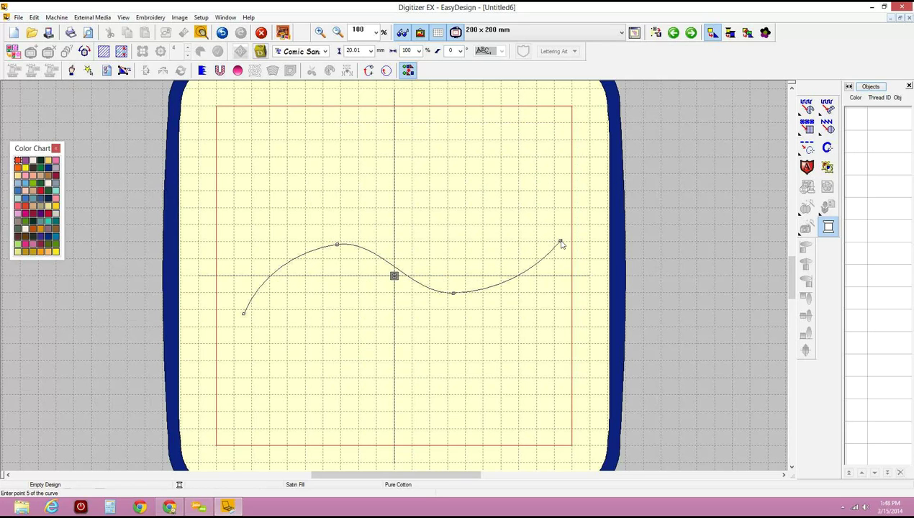
{"action": "key", "text": "Return"}
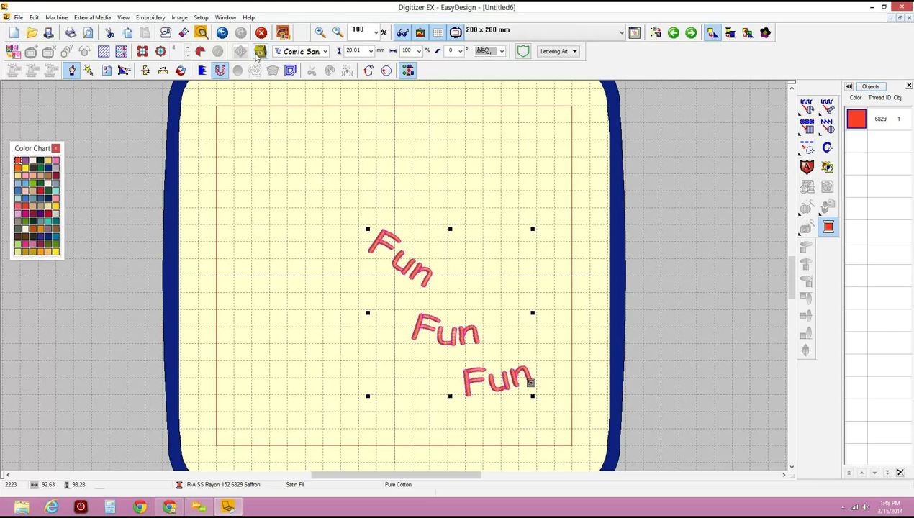
- Extend the three lettering lines to read Fun In the Sun, Fun In the Sand and Fun In the Water
{"action": "double_click", "coordinate": [382, 243]}
{"action": "left_click", "coordinate": [469, 143]}
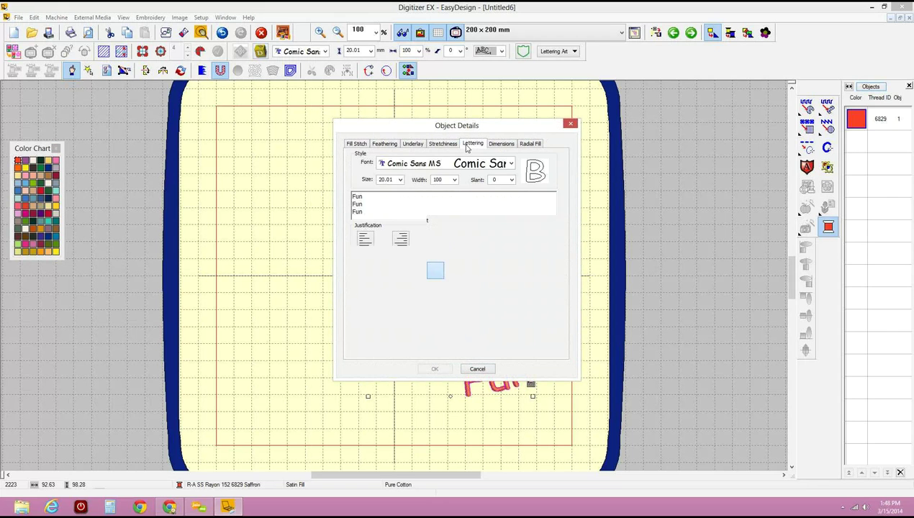
{"action": "type", "text": "In the Water"}
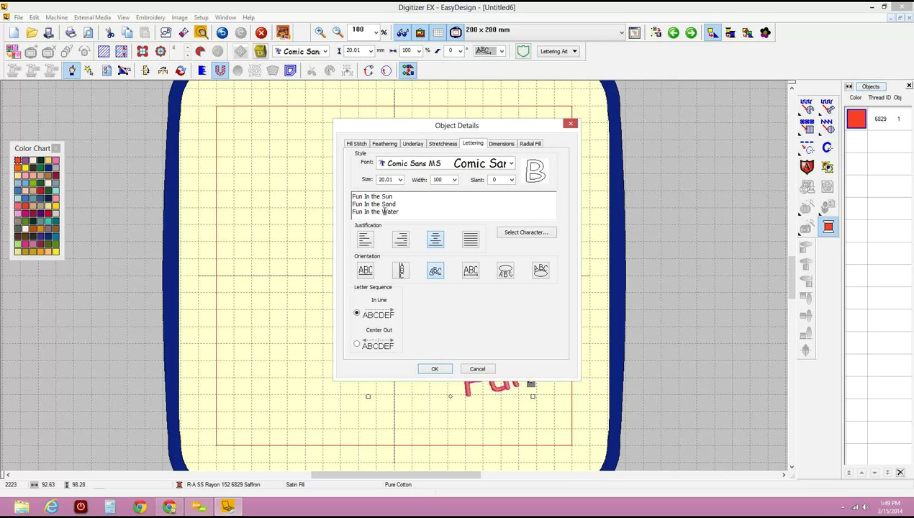
{"action": "left_click", "coordinate": [435, 370]}
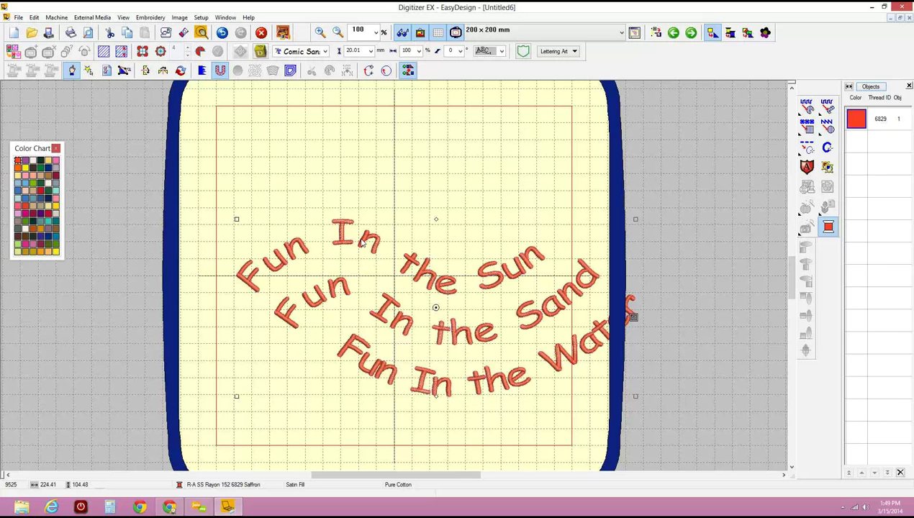
- Scale the lettering down to about 195 mm wide and move it up and inward so it sits within the hoop
{"action": "left_click_drag", "start_coordinate": [362, 243], "coordinate": [340, 200]}
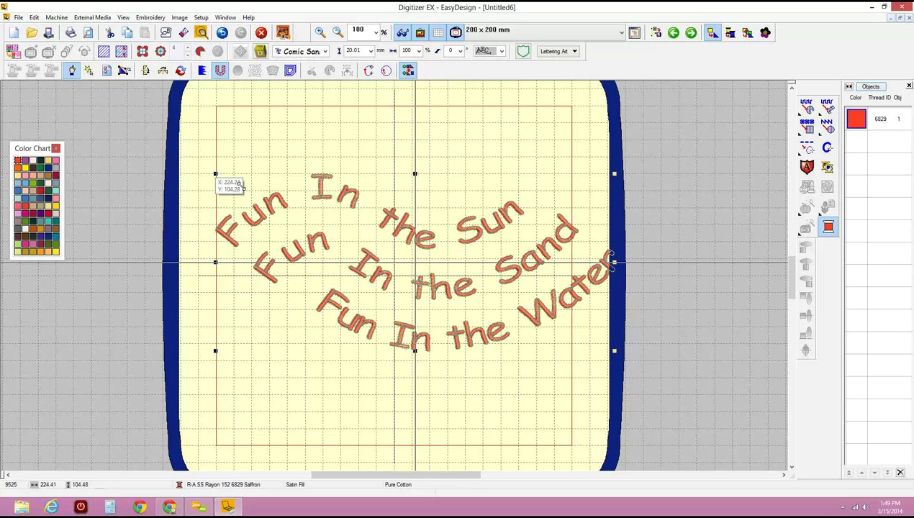
{"action": "left_click_drag", "start_coordinate": [216, 173], "coordinate": [241, 185]}
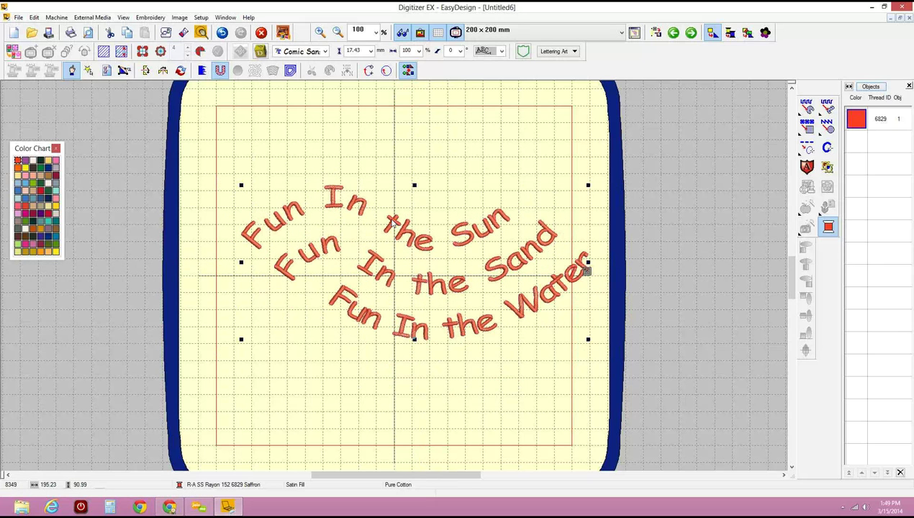
{"action": "left_click_drag", "start_coordinate": [392, 223], "coordinate": [380, 255]}
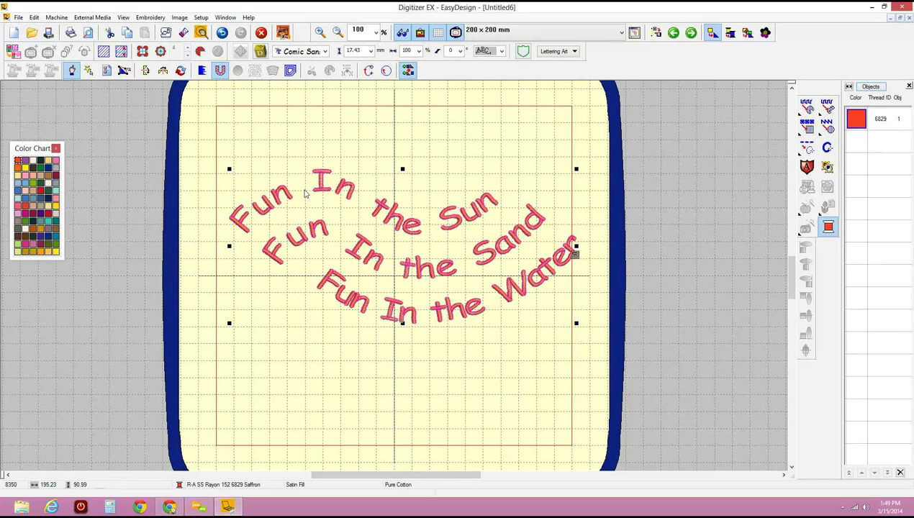
- Reshape the lettering baseline by raising its crest and lowering its trough to make a much deeper wave
{"action": "left_click", "coordinate": [123, 70]}
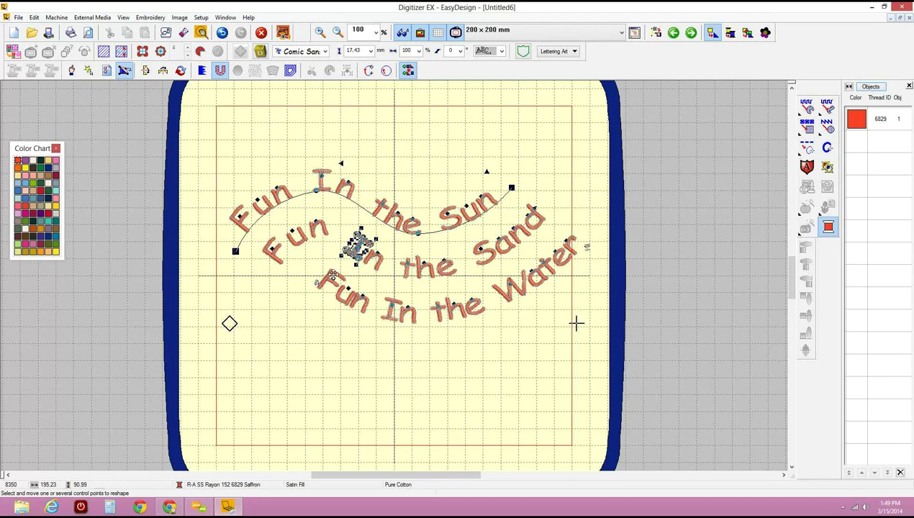
{"action": "left_click", "coordinate": [274, 256]}
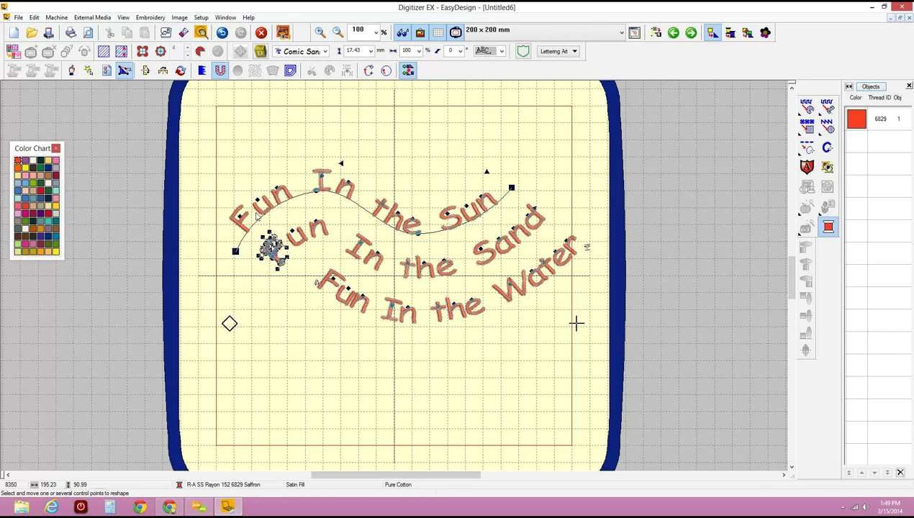
{"action": "left_click_drag", "start_coordinate": [315, 191], "coordinate": [297, 163]}
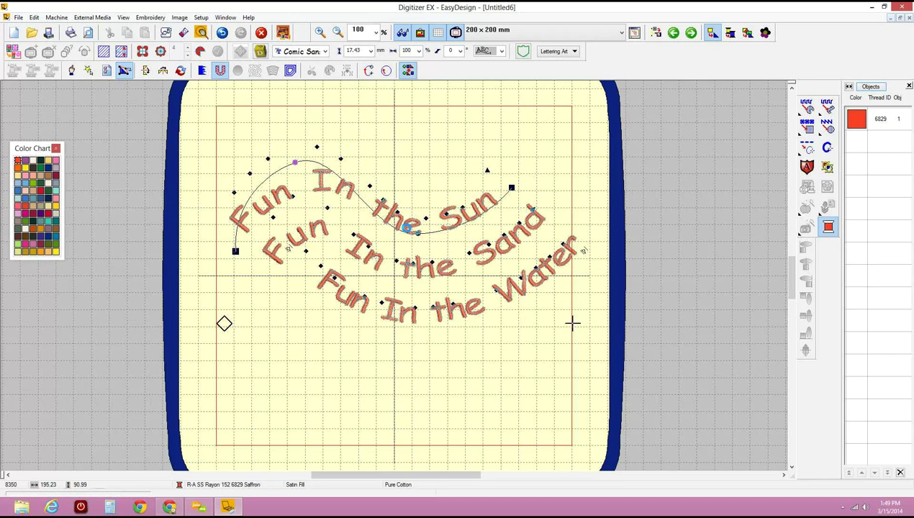
{"action": "left_click_drag", "start_coordinate": [420, 238], "coordinate": [451, 285]}
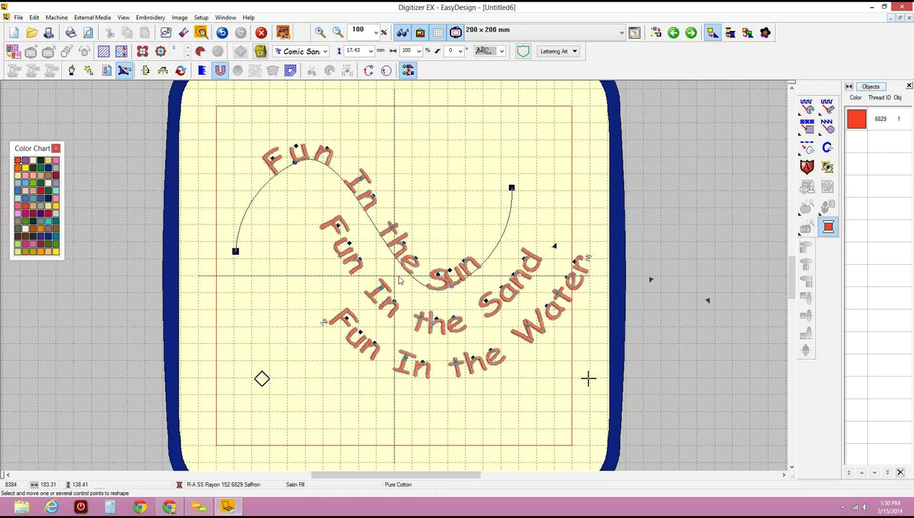
- Reduce the letter height to about 10.46 mm with a letter width of 167% using the lettering's reshape handles
{"action": "left_click", "coordinate": [358, 263]}
{"action": "left_click_drag", "start_coordinate": [354, 260], "coordinate": [336, 225]}
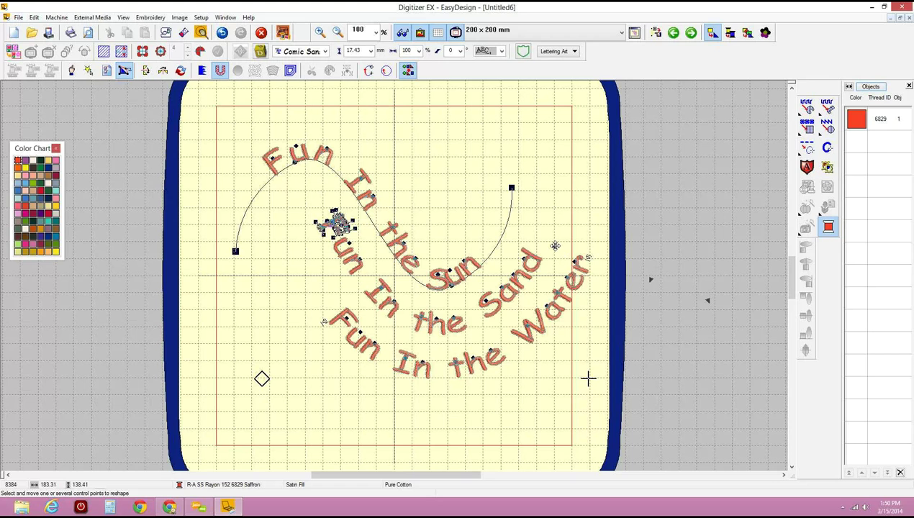
{"action": "left_click", "coordinate": [544, 263]}
{"action": "left_click_drag", "start_coordinate": [544, 264], "coordinate": [552, 243]}
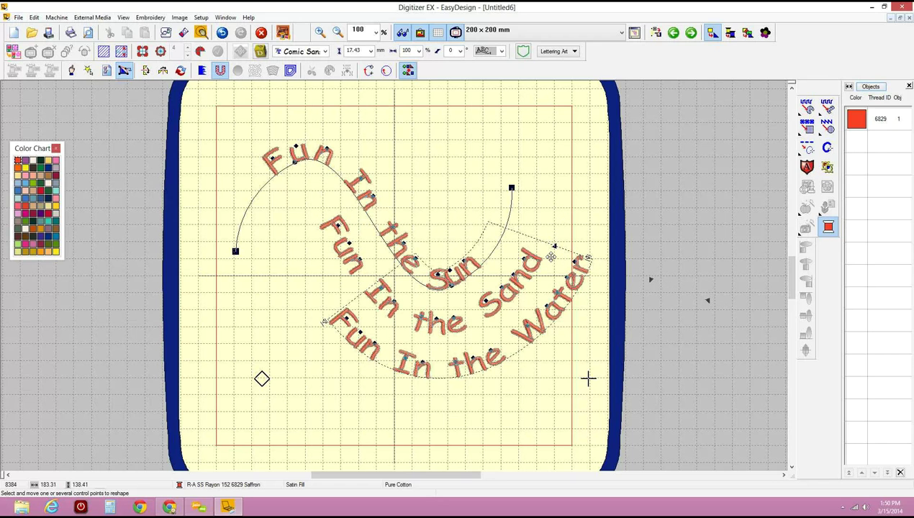
{"action": "left_click_drag", "start_coordinate": [435, 276], "coordinate": [492, 274]}
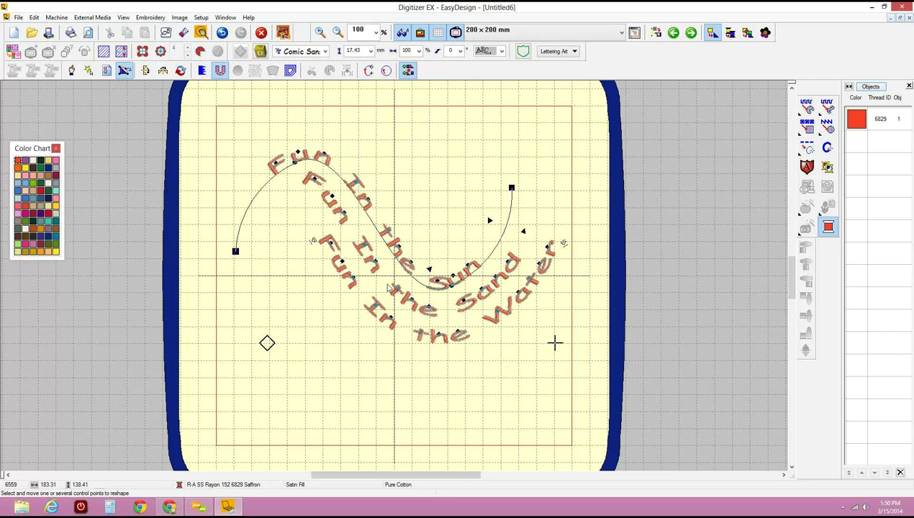
- Move the letters F, u and n of the second line's first word individually up and back along the curve
{"action": "left_click", "coordinate": [314, 179]}
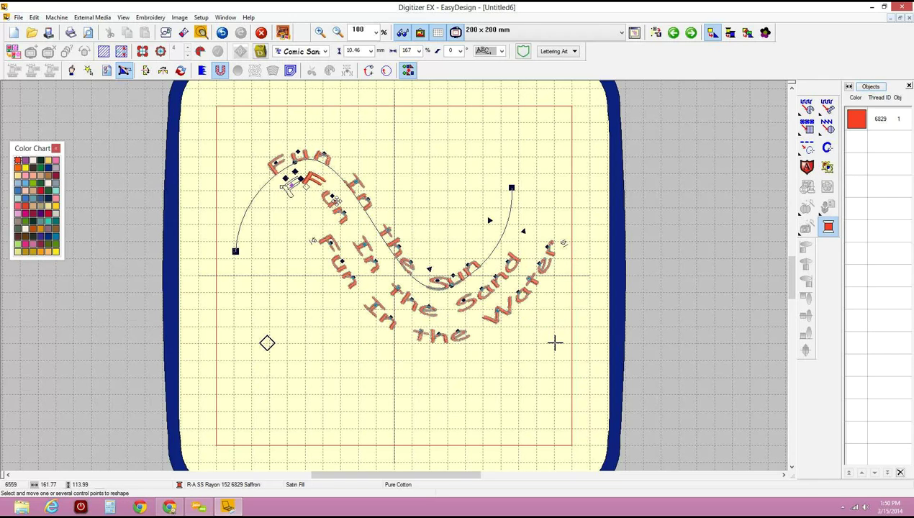
{"action": "left_click", "coordinate": [331, 194]}
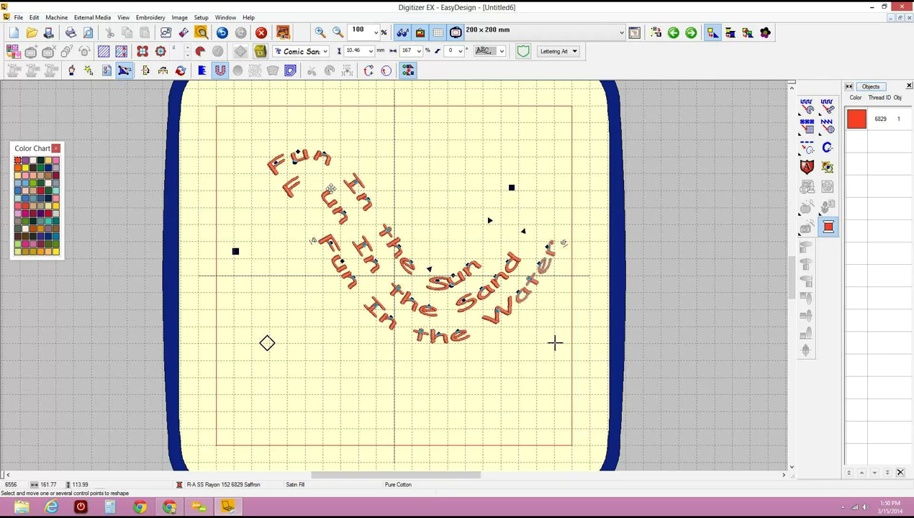
{"action": "left_click", "coordinate": [314, 180]}
{"action": "left_click_drag", "start_coordinate": [315, 181], "coordinate": [344, 216]}
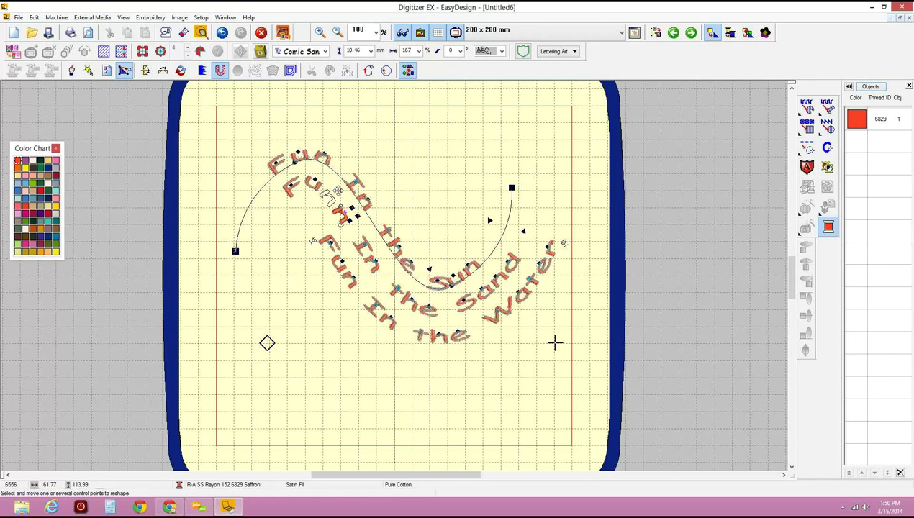
{"action": "key", "text": "ctrl+z"}
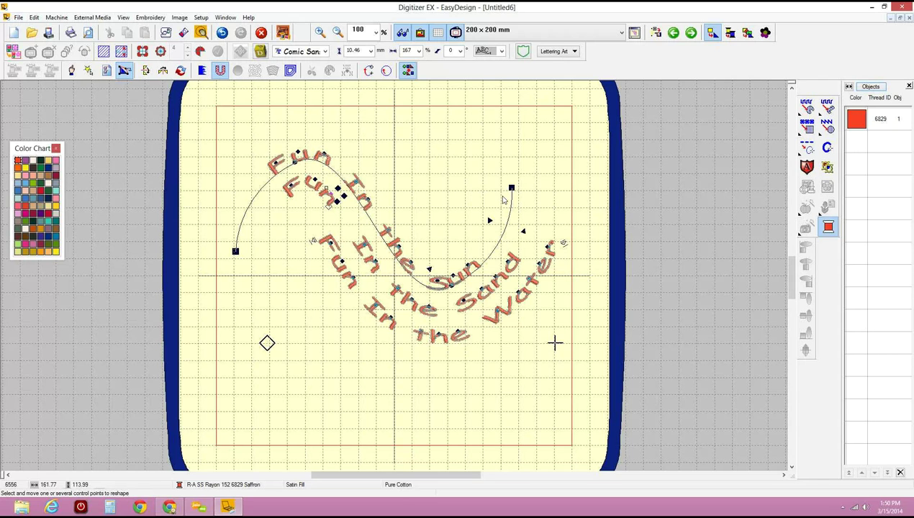
- Try a larger letter height, undo it, and widen the letters to 235% with the reshape handle instead
{"action": "left_click_drag", "start_coordinate": [489, 222], "coordinate": [469, 210]}
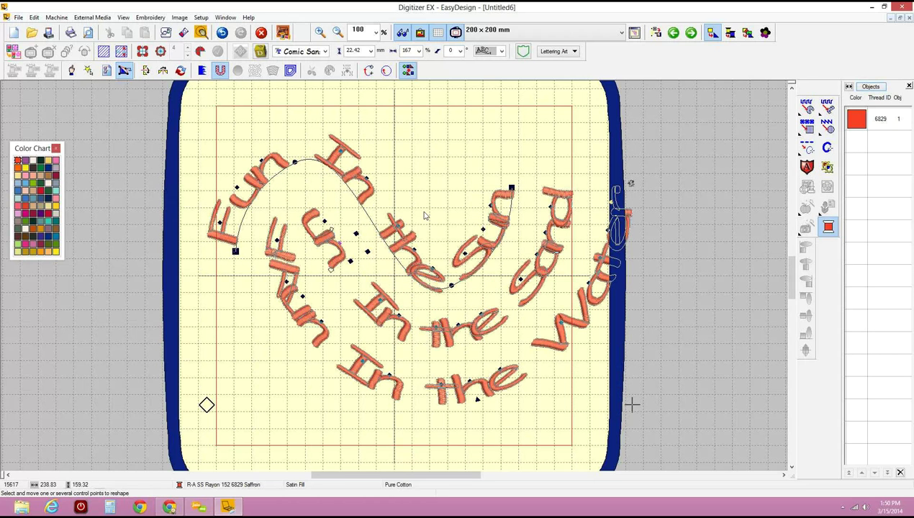
{"action": "left_click", "coordinate": [223, 33]}
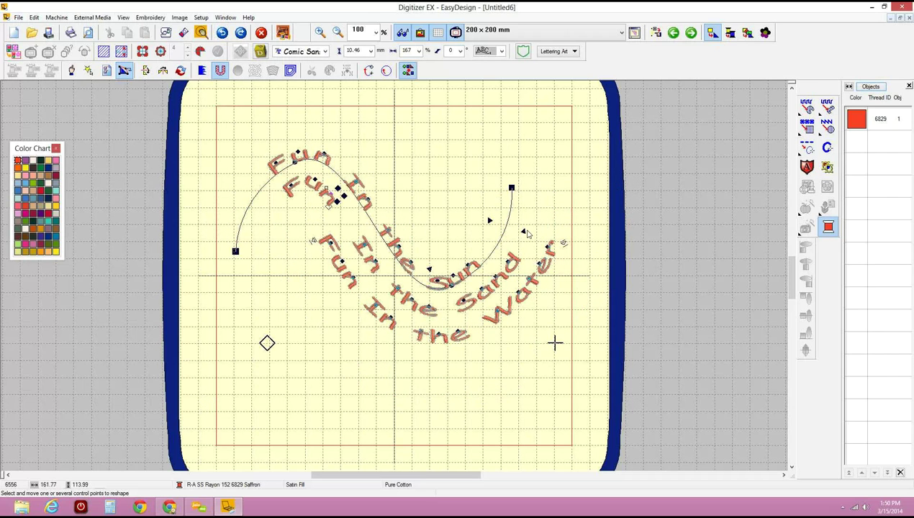
{"action": "left_click_drag", "start_coordinate": [524, 231], "coordinate": [530, 186]}
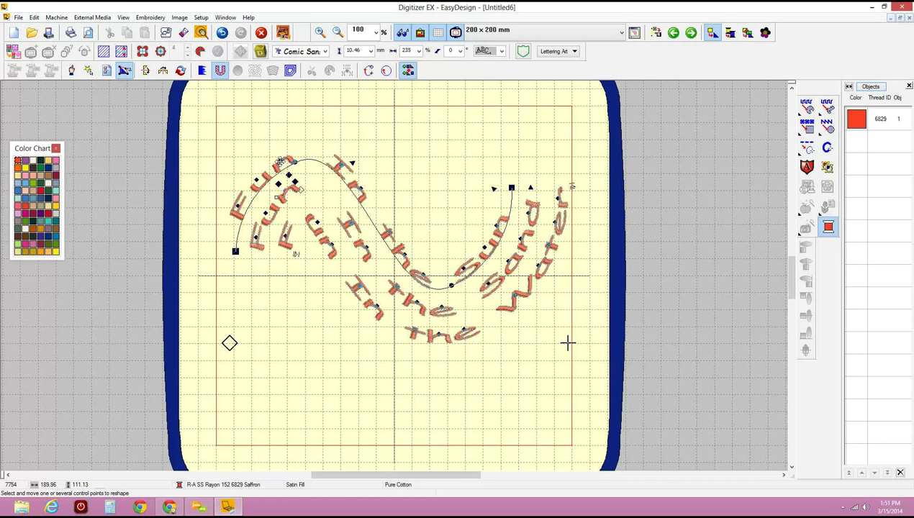
- Reshape the outline of the letter n in the first line's Fun by moving a control point on its arch
{"action": "left_click_drag", "start_coordinate": [279, 183], "coordinate": [285, 158]}
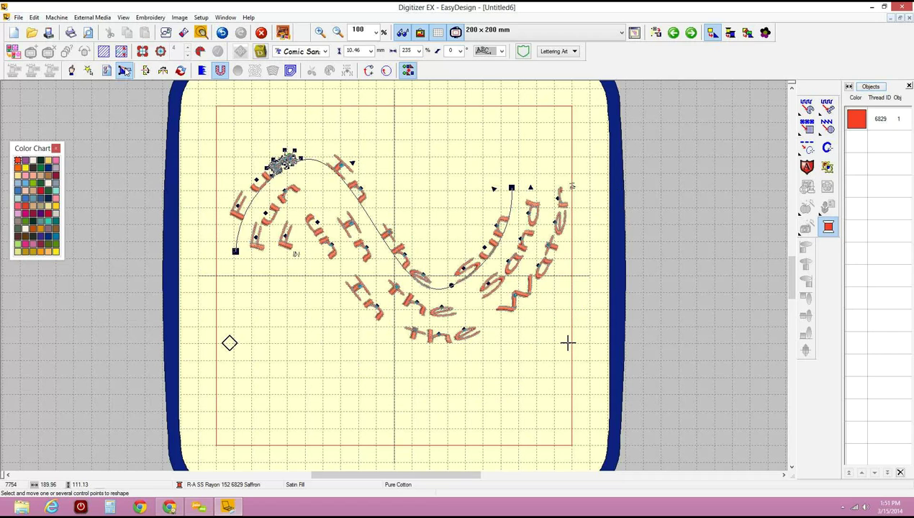
{"action": "mouse_move", "coordinate": [290, 164]}
{"action": "key", "text": "b"}
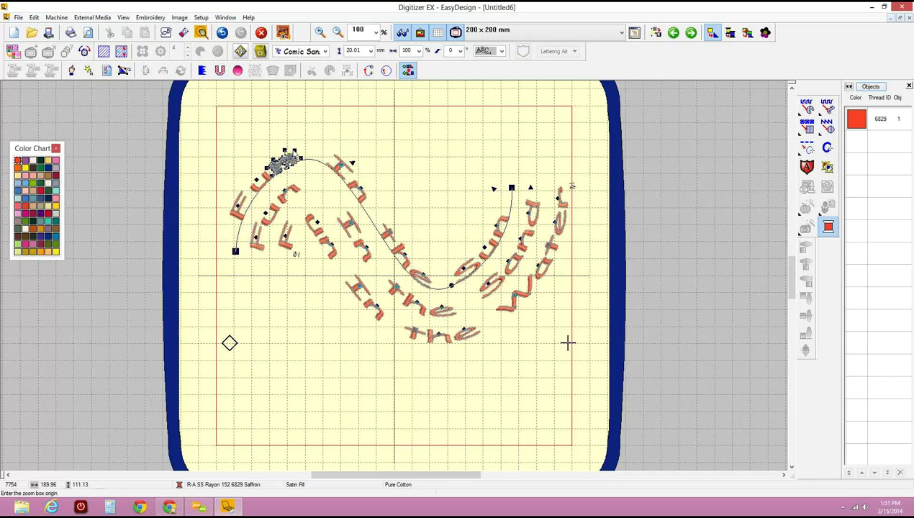
{"action": "left_click_drag", "start_coordinate": [247, 134], "coordinate": [311, 189]}
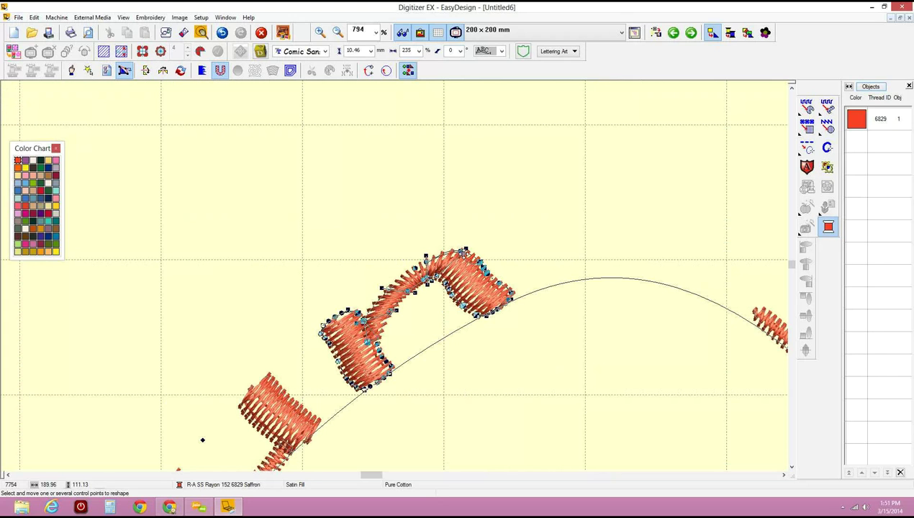
{"action": "left_click_drag", "start_coordinate": [444, 285], "coordinate": [439, 287]}
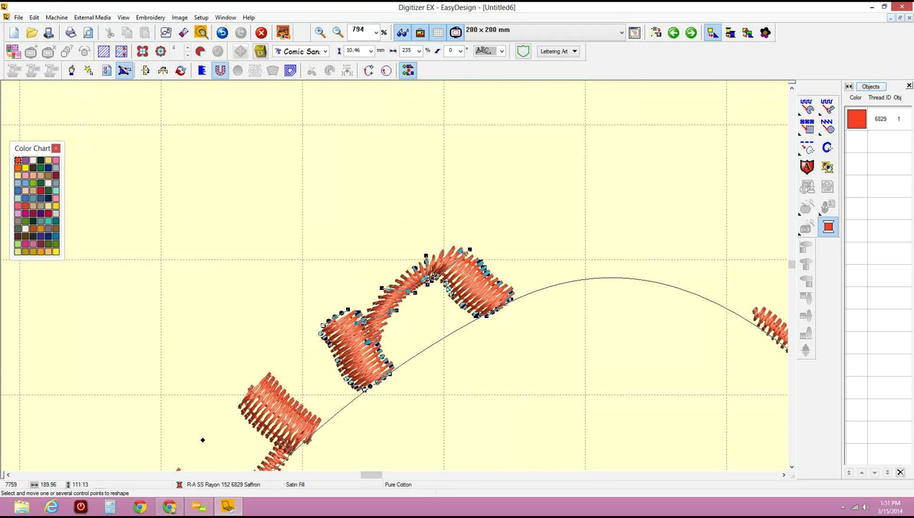
- Recolour the lettering to 6517 Seafrost and move the baseline's control point beside the first line's letter n slightly down
{"action": "left_click", "coordinate": [56, 191]}
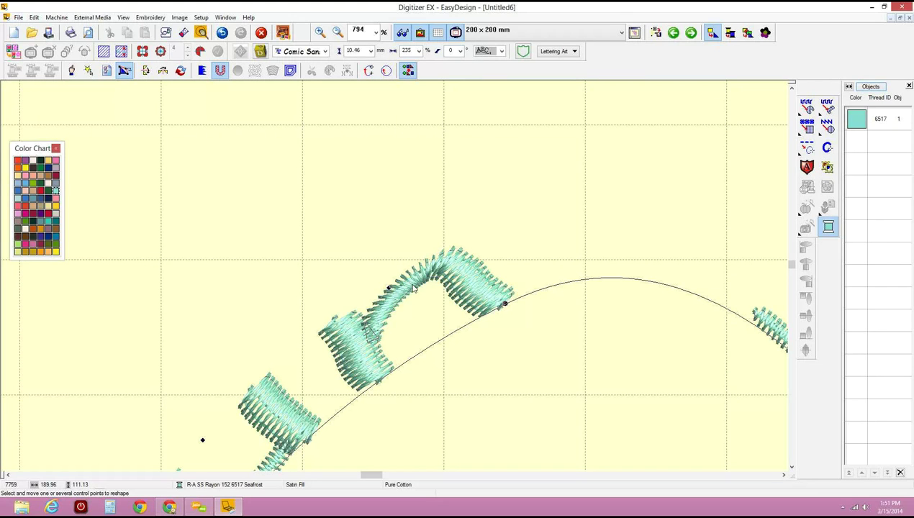
{"action": "left_click", "coordinate": [388, 287]}
{"action": "left_click", "coordinate": [506, 304]}
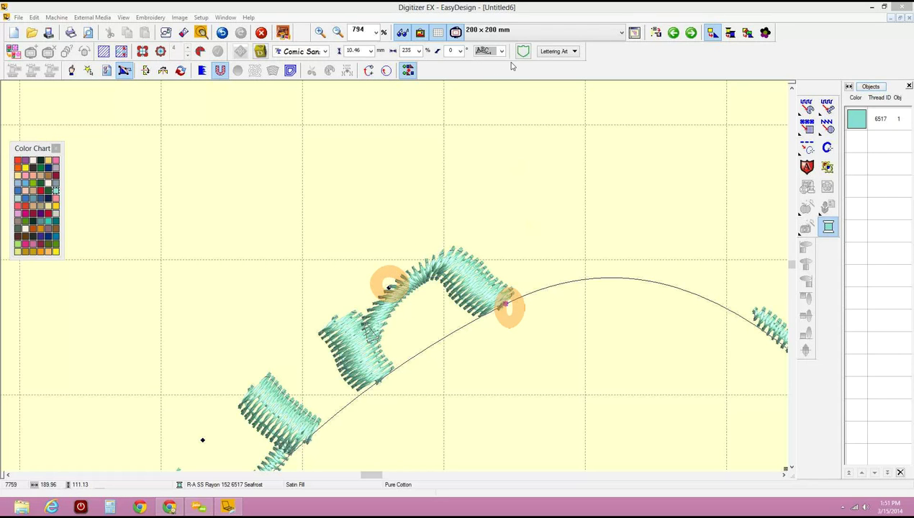
{"action": "left_click", "coordinate": [506, 307]}
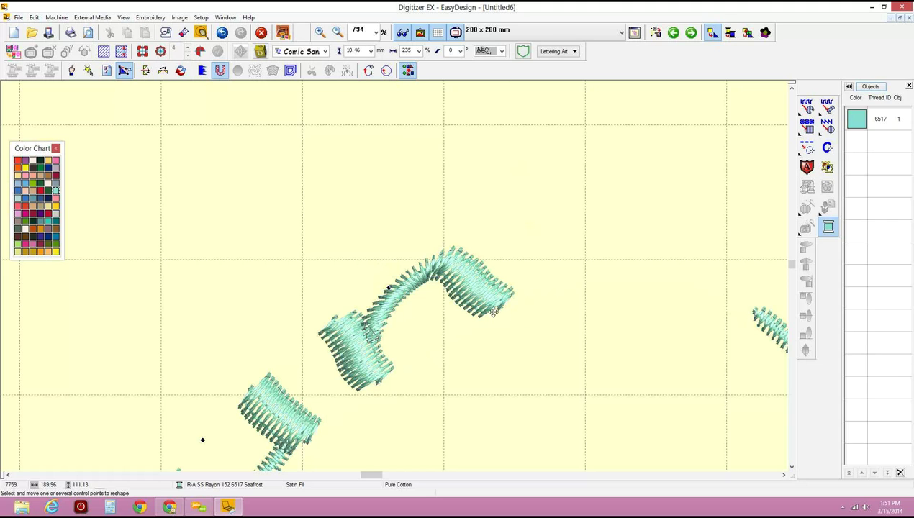
{"action": "left_click_drag", "start_coordinate": [493, 311], "coordinate": [494, 314]}
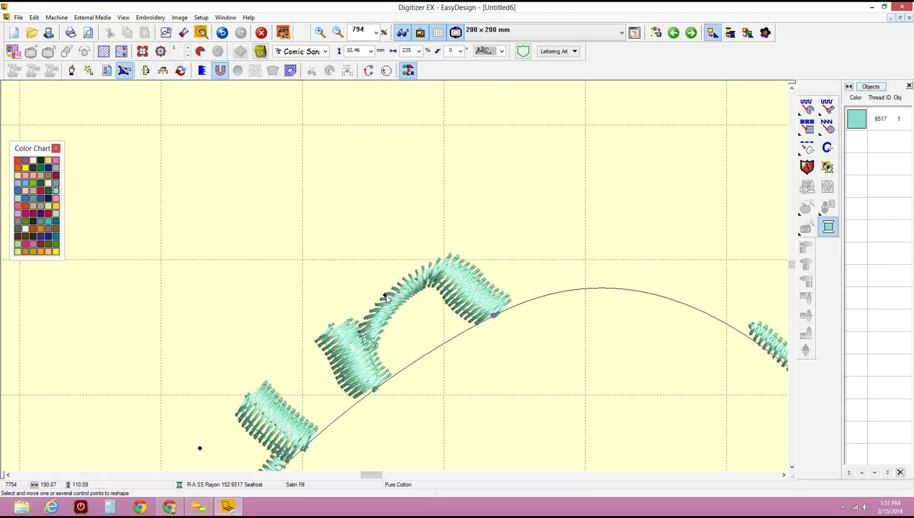
- Reposition the letter n of the first line's Fun and enlarge it individually with its reshape handles
{"action": "left_click_drag", "start_coordinate": [386, 298], "coordinate": [432, 289]}
{"action": "left_click_drag", "start_coordinate": [544, 135], "coordinate": [645, 87]}
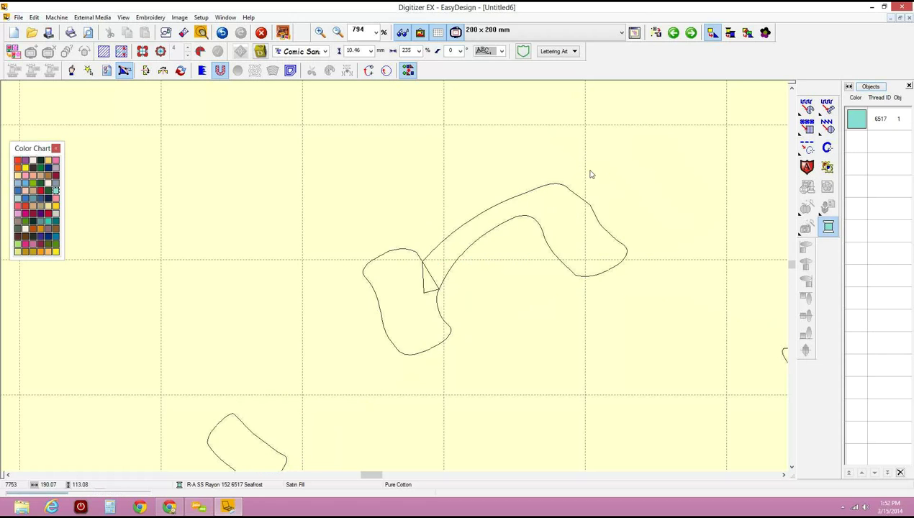
{"action": "left_click_drag", "start_coordinate": [628, 161], "coordinate": [467, 247]}
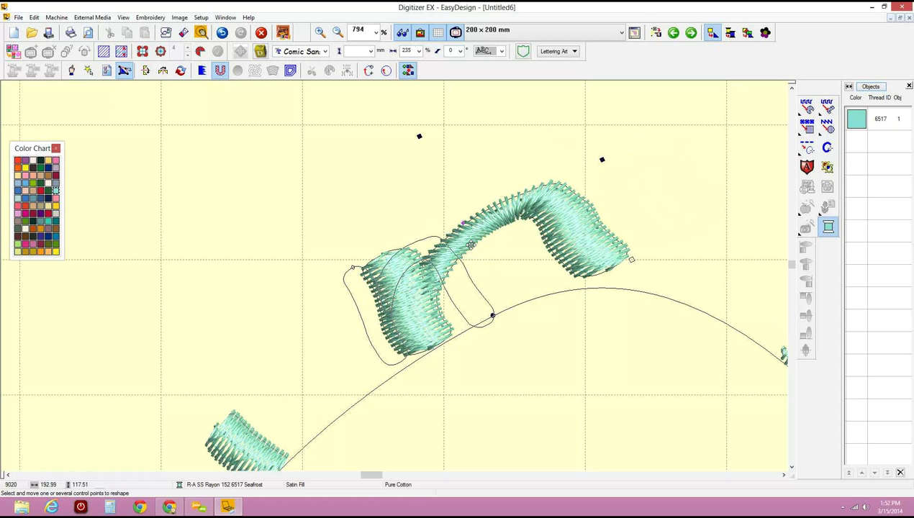
{"action": "key", "text": "ctrl+z"}
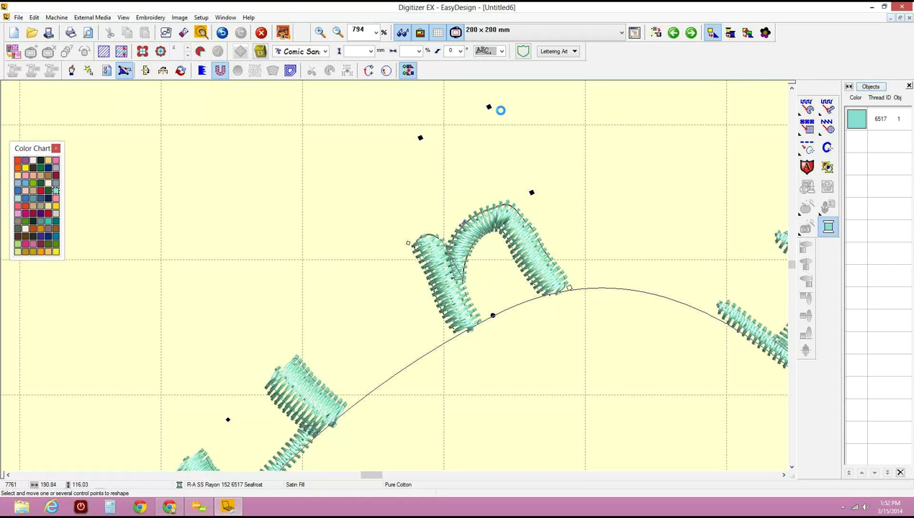
{"action": "left_click_drag", "start_coordinate": [489, 106], "coordinate": [490, 107]}
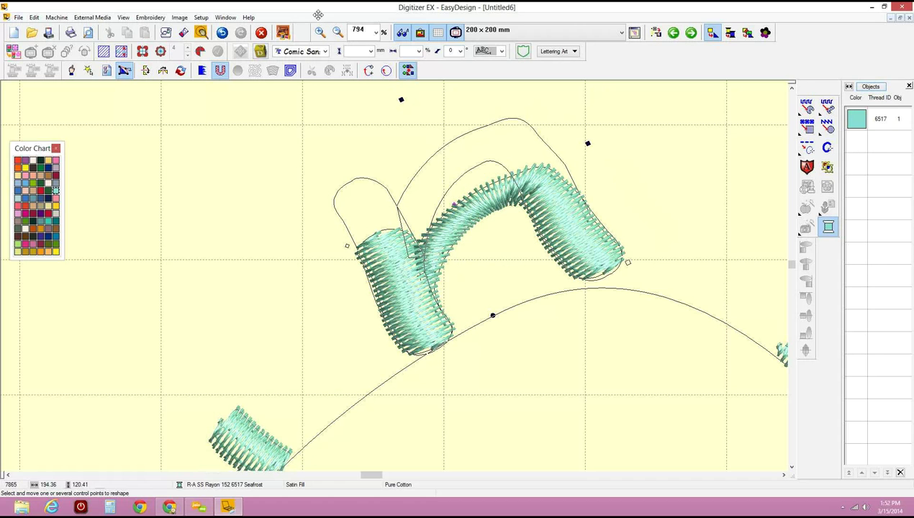
- Make a small adjustment to the lettering layout with the triangular reshape handle above the first line
{"action": "left_click", "coordinate": [376, 31]}
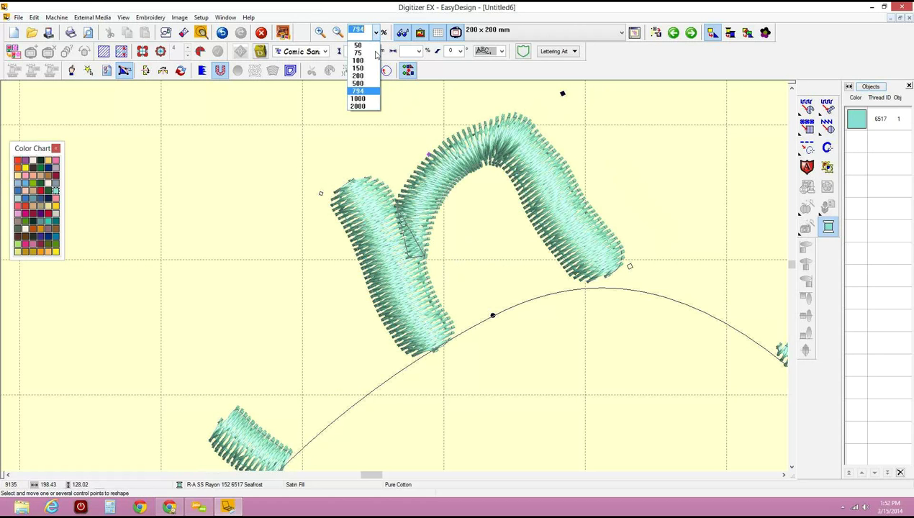
{"action": "left_click", "coordinate": [367, 69]}
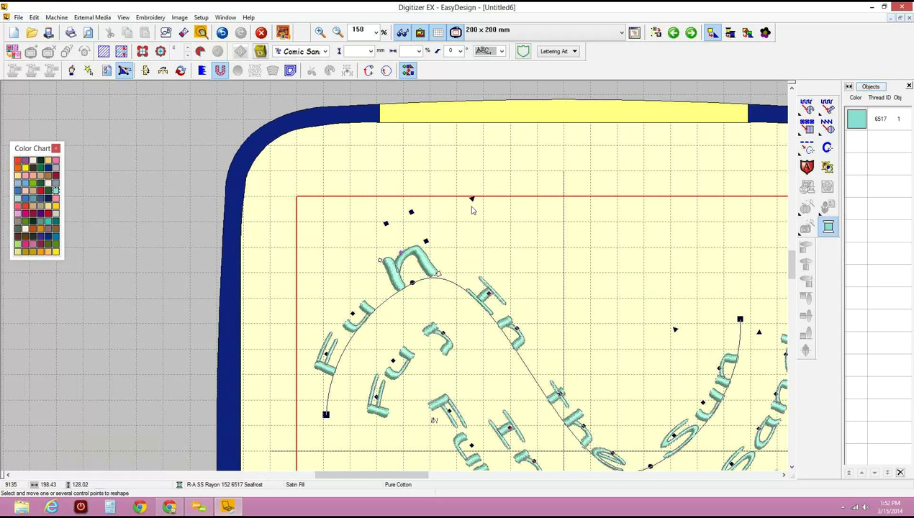
{"action": "mouse_move", "coordinate": [453, 205]}
{"action": "left_mouse_down"}
{"action": "mouse_move", "coordinate": [438, 224]}
{"action": "mouse_move", "coordinate": [471, 200]}
{"action": "mouse_move", "coordinate": [441, 237]}
{"action": "mouse_move", "coordinate": [466, 200]}
{"action": "left_mouse_up"}
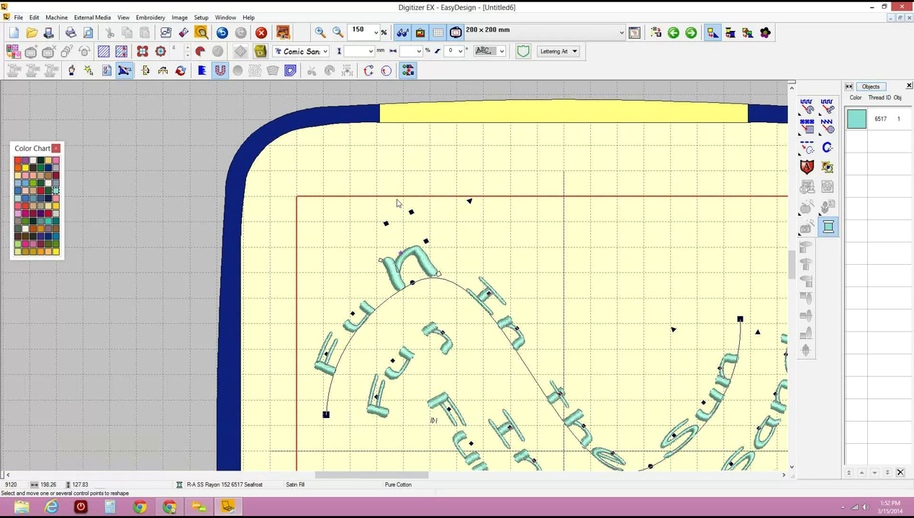
- Open the lettering's object details from the letter n and set the stitch type to Weave Fill
{"action": "left_click", "coordinate": [415, 252]}
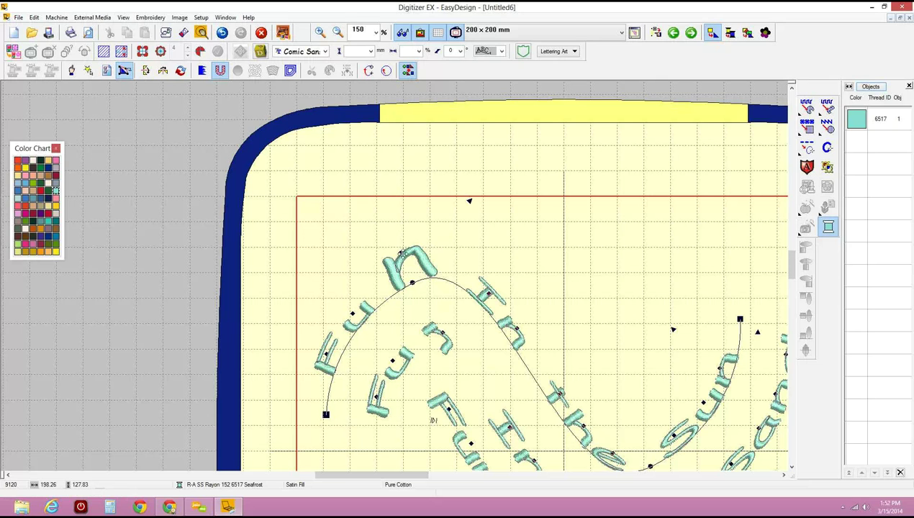
{"action": "left_click", "coordinate": [402, 259]}
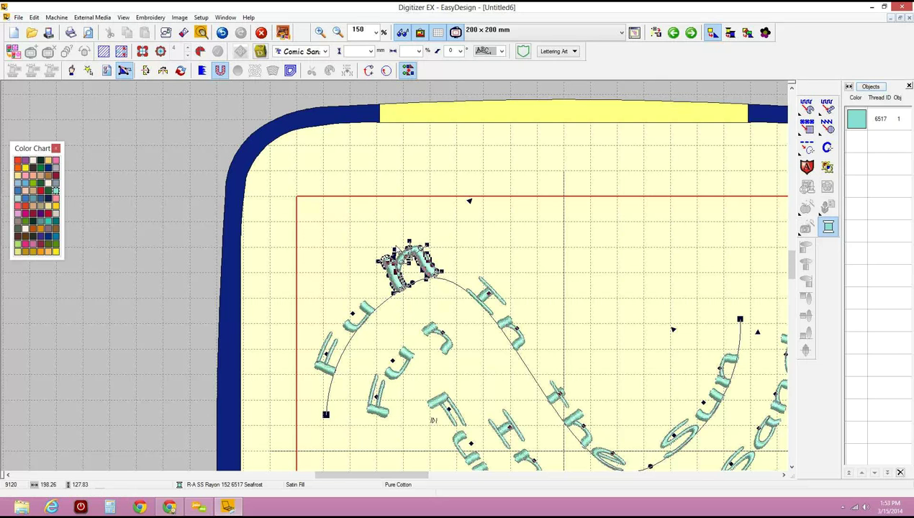
{"action": "left_click", "coordinate": [71, 69]}
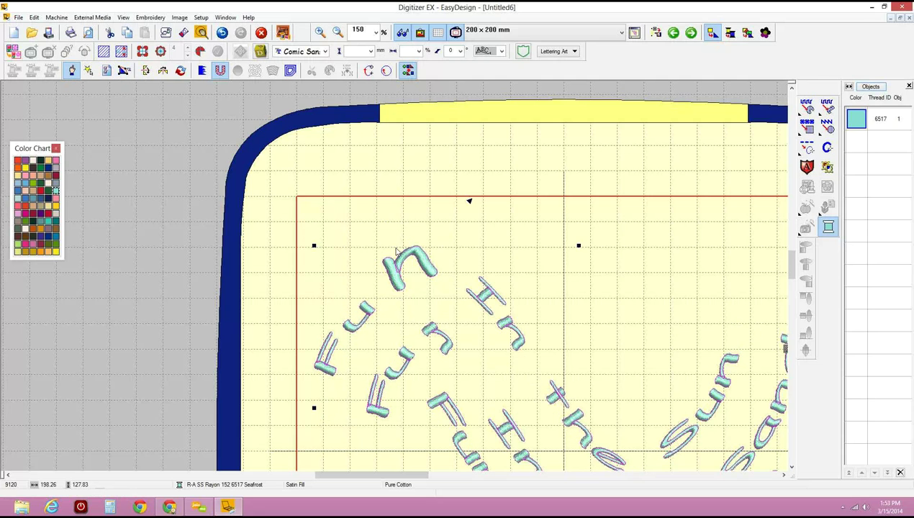
{"action": "left_click", "coordinate": [124, 69]}
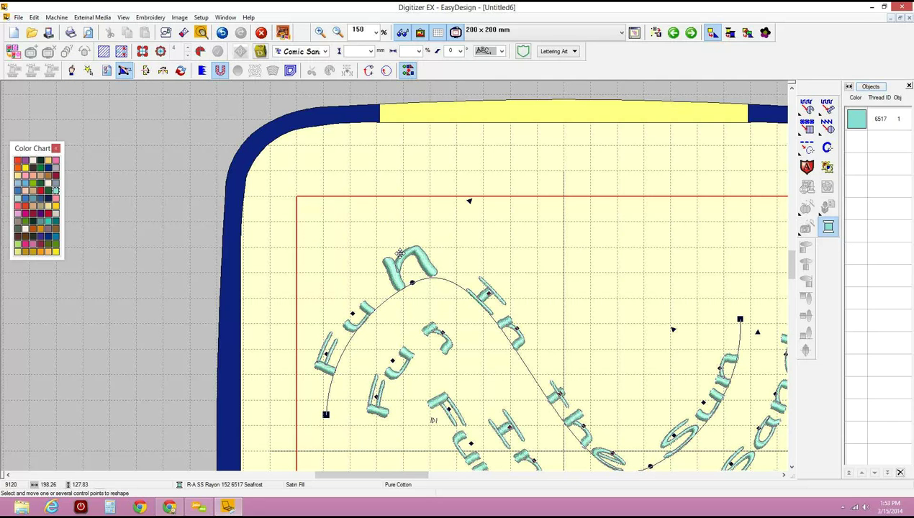
{"action": "left_click", "coordinate": [399, 253]}
{"action": "left_click", "coordinate": [400, 252]}
{"action": "double_click", "coordinate": [399, 252]}
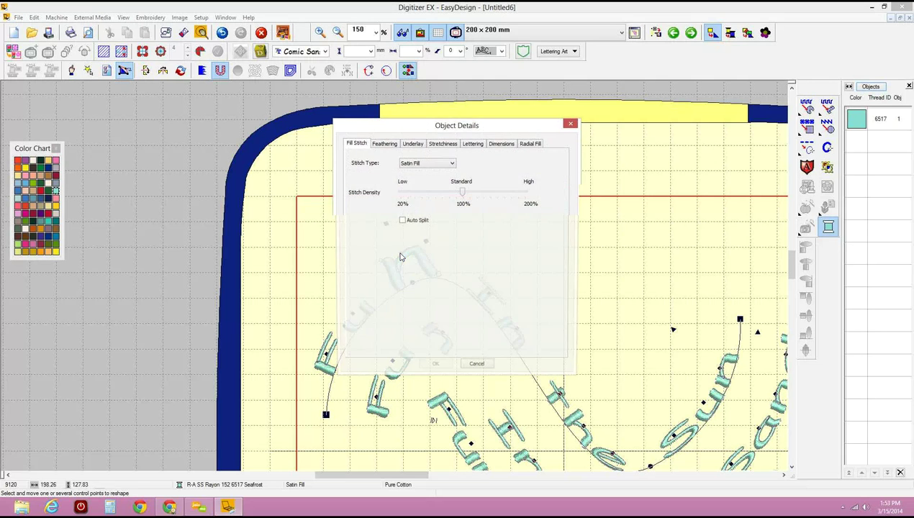
{"action": "left_click", "coordinate": [417, 164]}
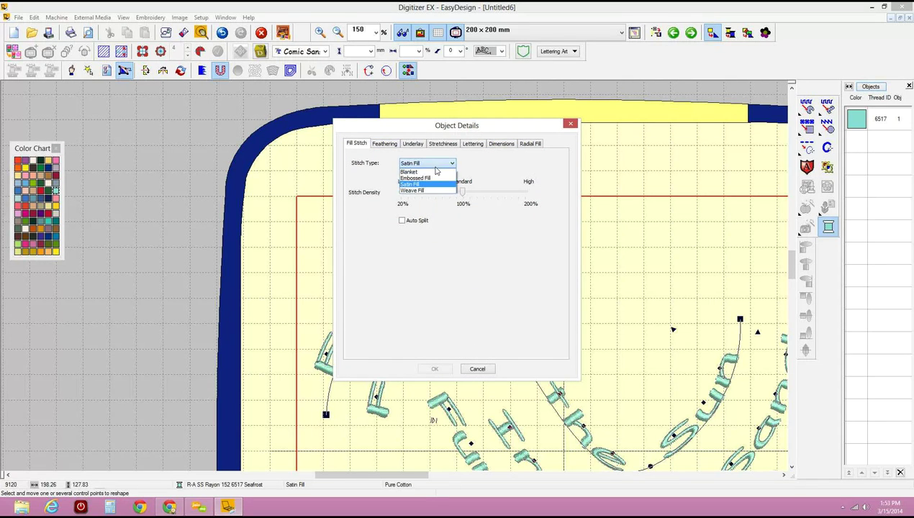
{"action": "left_click", "coordinate": [414, 190]}
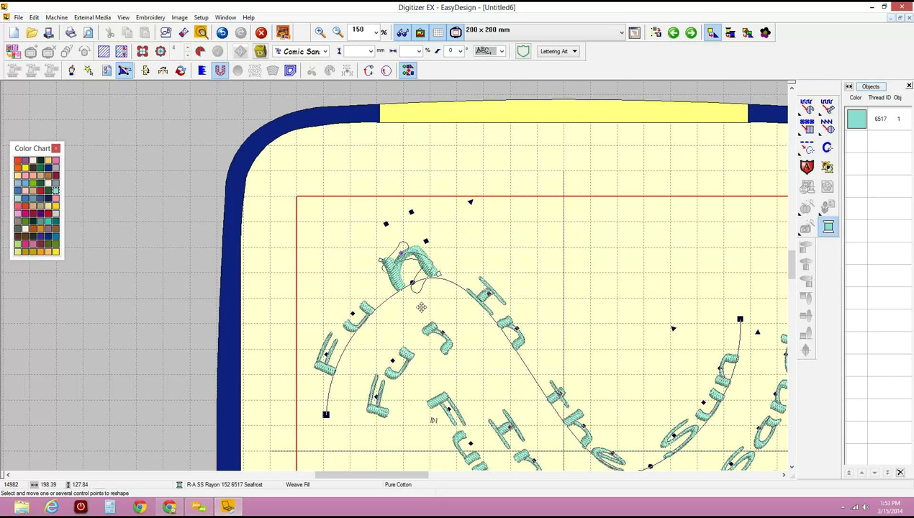
- Rotate the letter n of the first line's Fun clockwise, and close the design without saving it
{"action": "left_click_drag", "start_coordinate": [401, 246], "coordinate": [438, 288]}
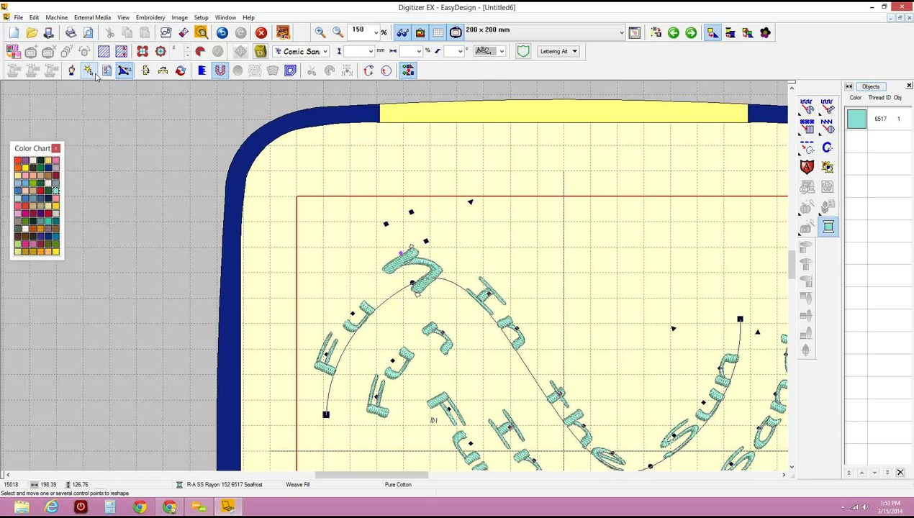
{"action": "left_click", "coordinate": [908, 20]}
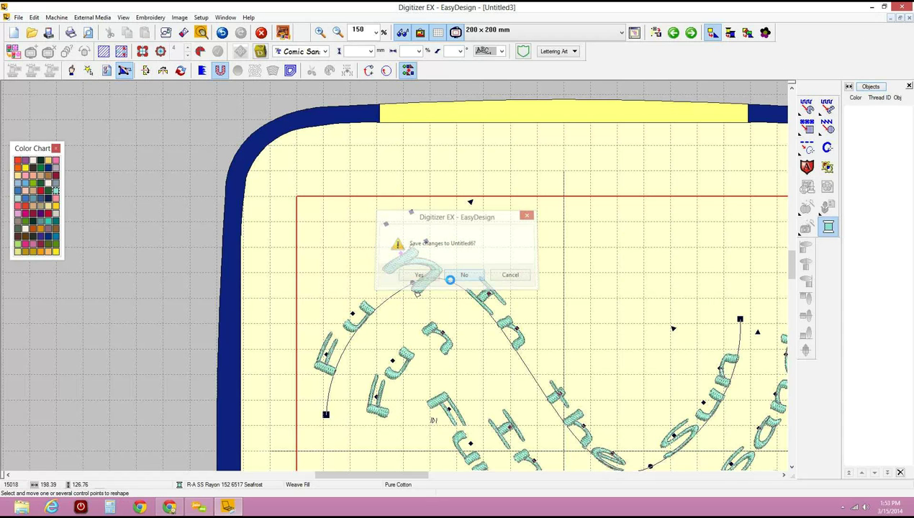
{"action": "left_click", "coordinate": [449, 275]}
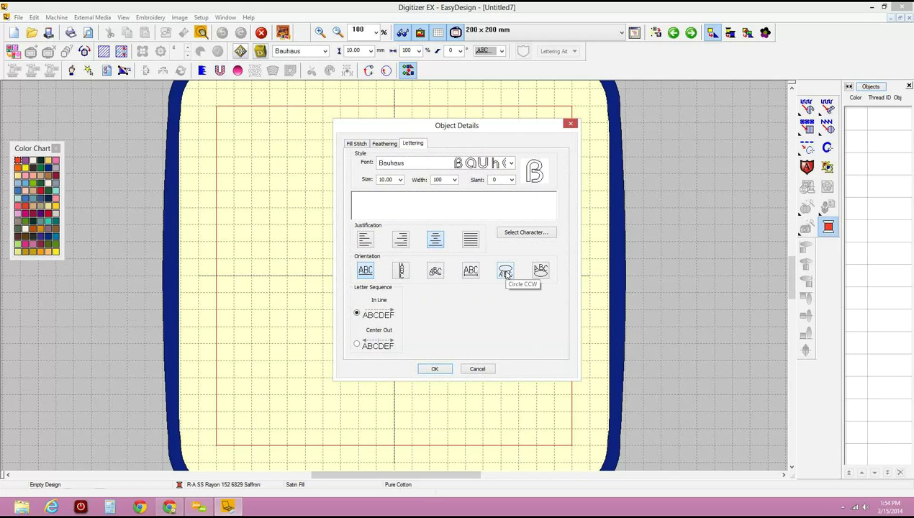
- Choose Circle CW as the orientation for new lettering after trying Circle CCW, and accept the lettering details
{"action": "left_click", "coordinate": [505, 274]}
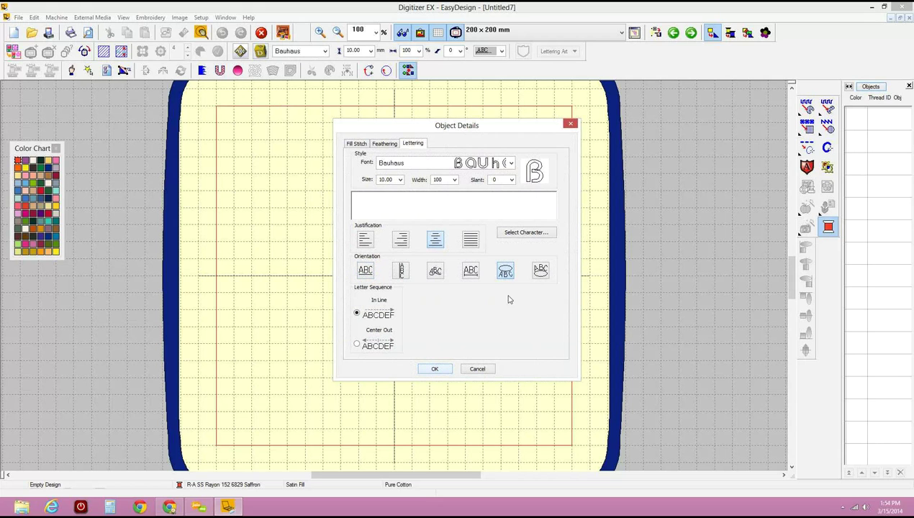
{"action": "left_click", "coordinate": [539, 274]}
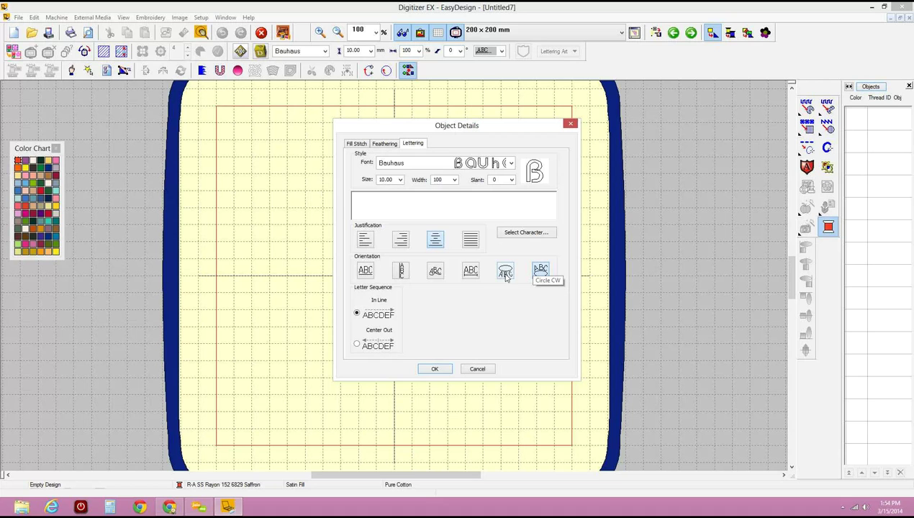
{"action": "left_click", "coordinate": [434, 369]}
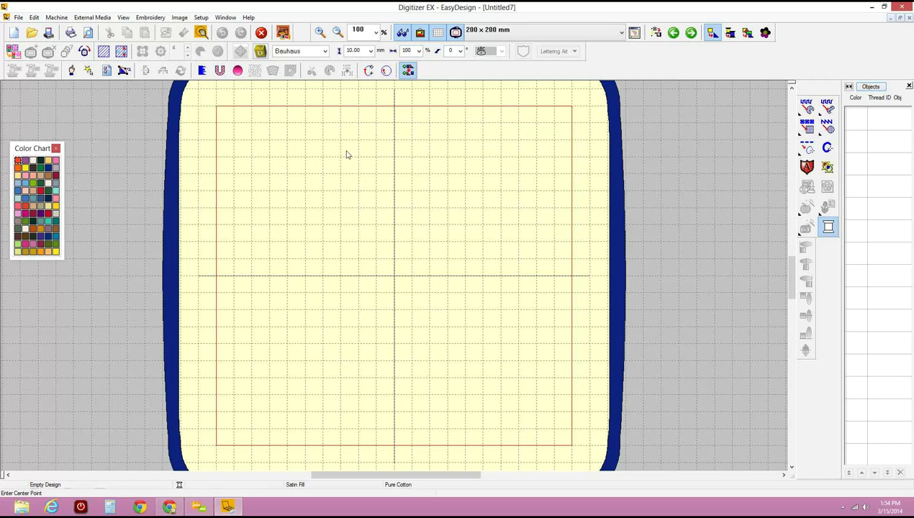
{"action": "left_click", "coordinate": [349, 236]}
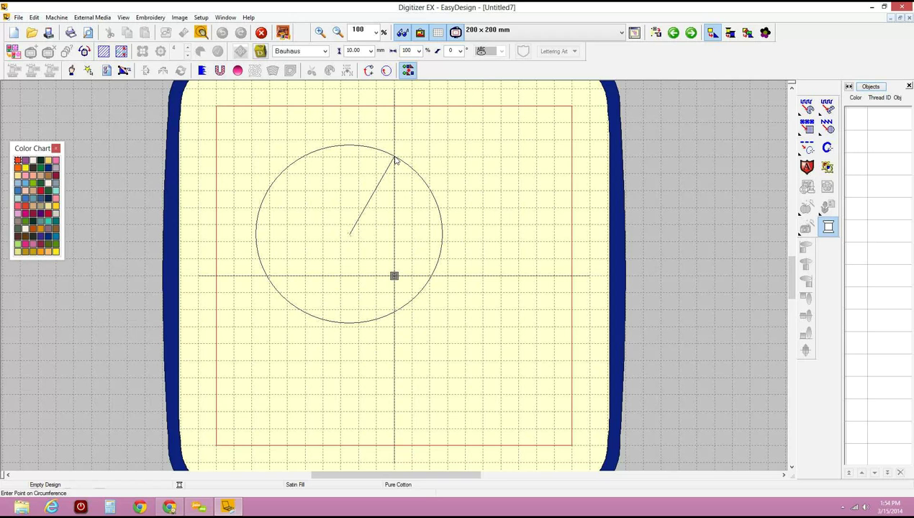
{"action": "left_click", "coordinate": [395, 160]}
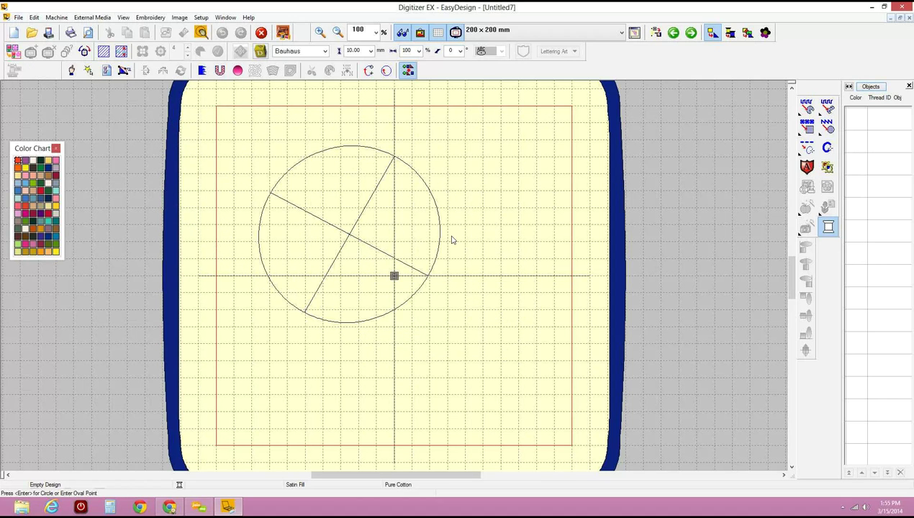
{"action": "left_click", "coordinate": [414, 229]}
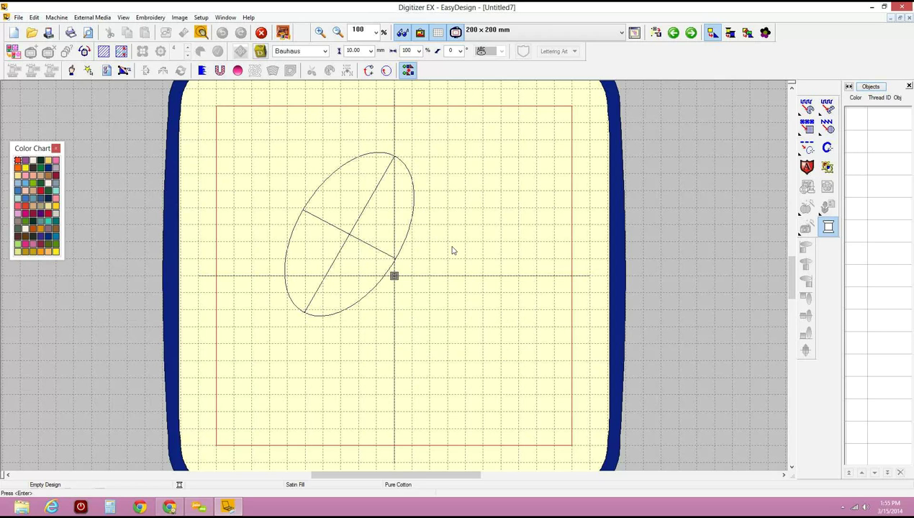
{"action": "key", "text": "Return"}
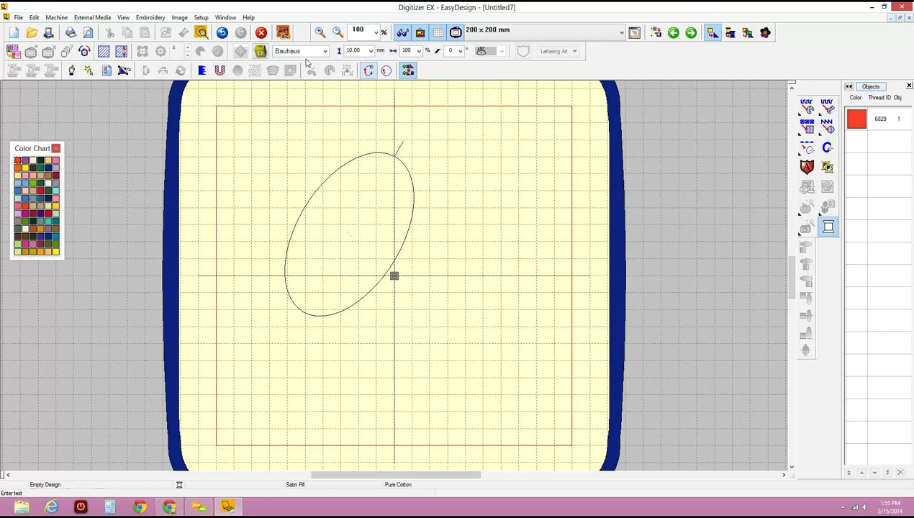
{"action": "left_click", "coordinate": [222, 32]}
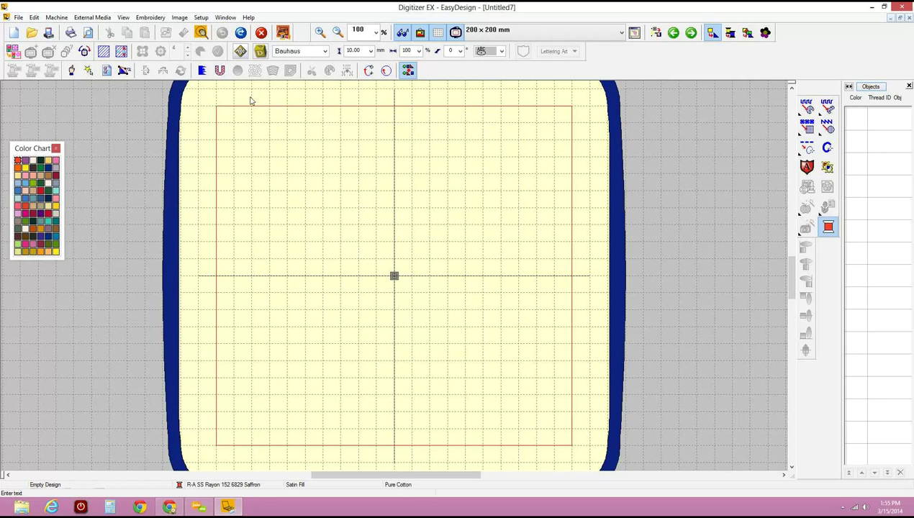
- Enter Circular as the lettering text in the object details, keeping the Bauhaus font and Circle CW orientation
{"action": "left_click", "coordinate": [261, 52]}
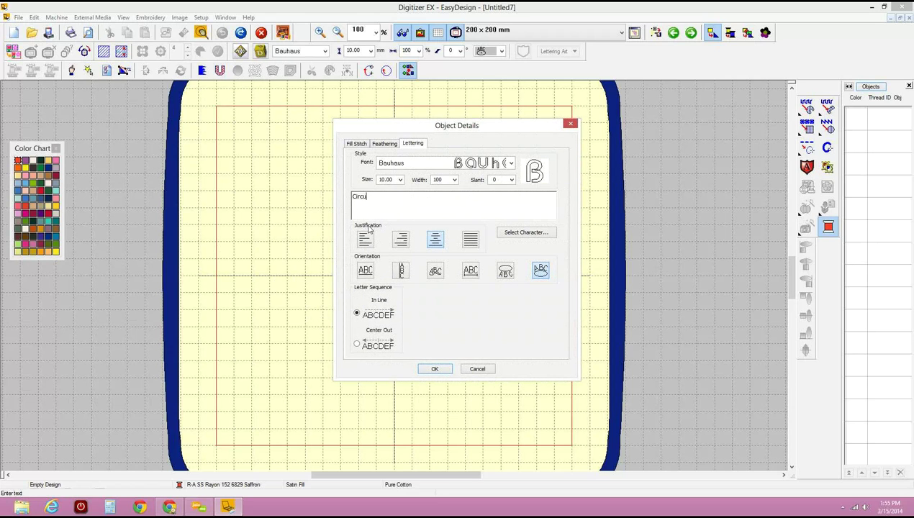
{"action": "type", "text": "Circular"}
{"action": "left_click", "coordinate": [434, 370]}
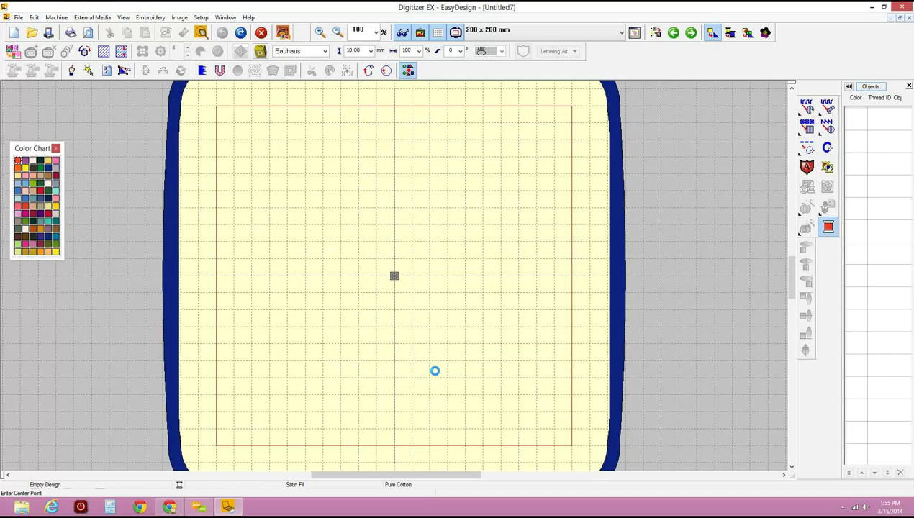
- Place the lettering on a circular baseline centred above and left of the hoop's centre, using nearly equal radii
{"action": "left_click", "coordinate": [342, 230]}
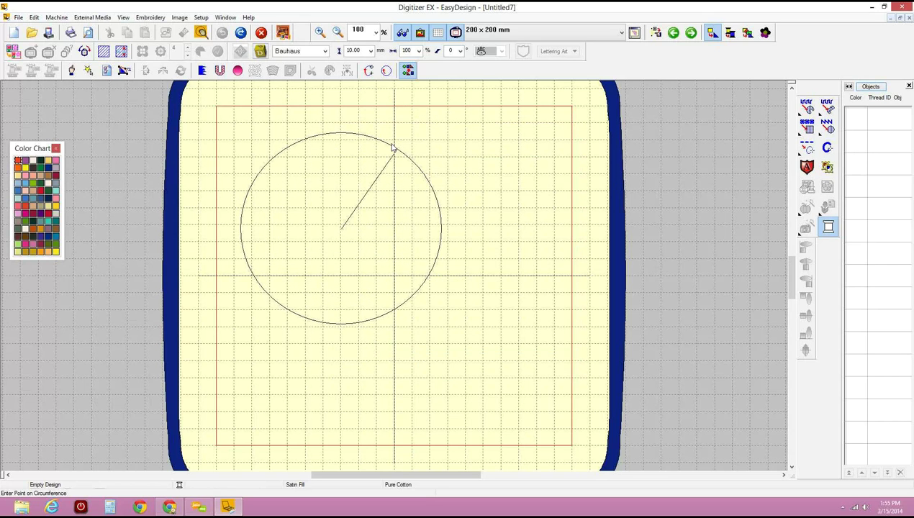
{"action": "left_click", "coordinate": [342, 126]}
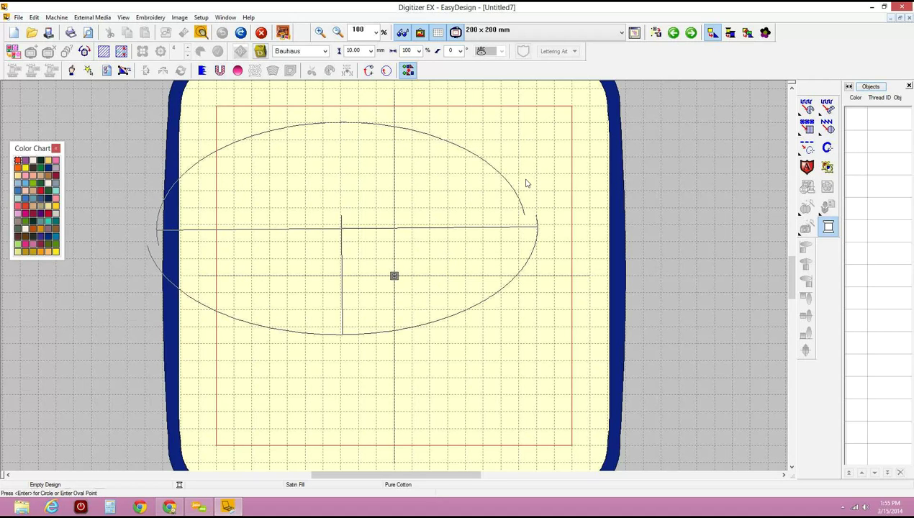
{"action": "left_click", "coordinate": [450, 184]}
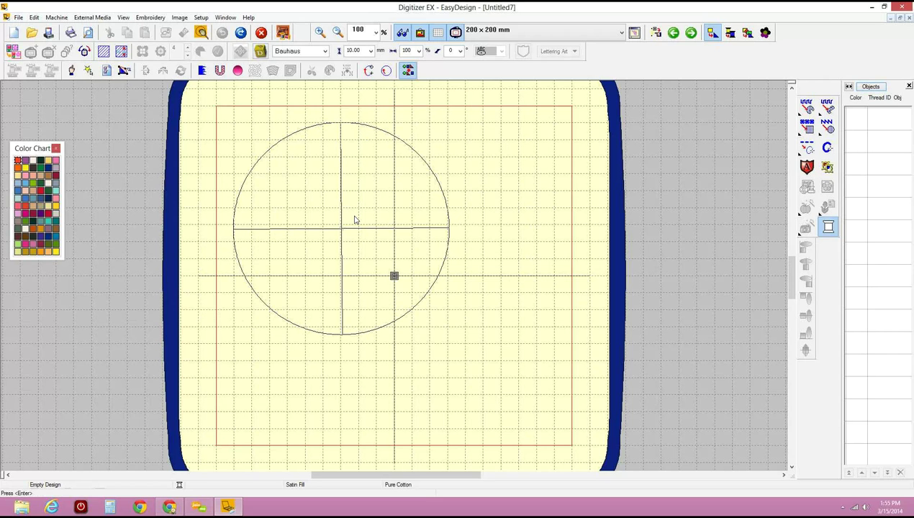
{"action": "key", "text": "Return"}
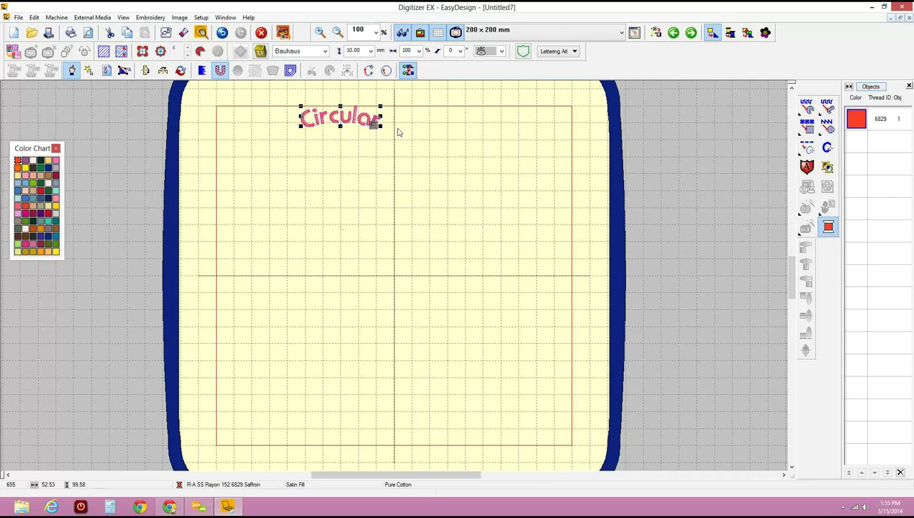
- Enlarge the Circular lettering to about 190 mm wide and centre it horizontally in the hoop's upper half
{"action": "left_click_drag", "start_coordinate": [375, 124], "coordinate": [510, 216]}
{"action": "left_click_drag", "start_coordinate": [271, 119], "coordinate": [320, 184]}
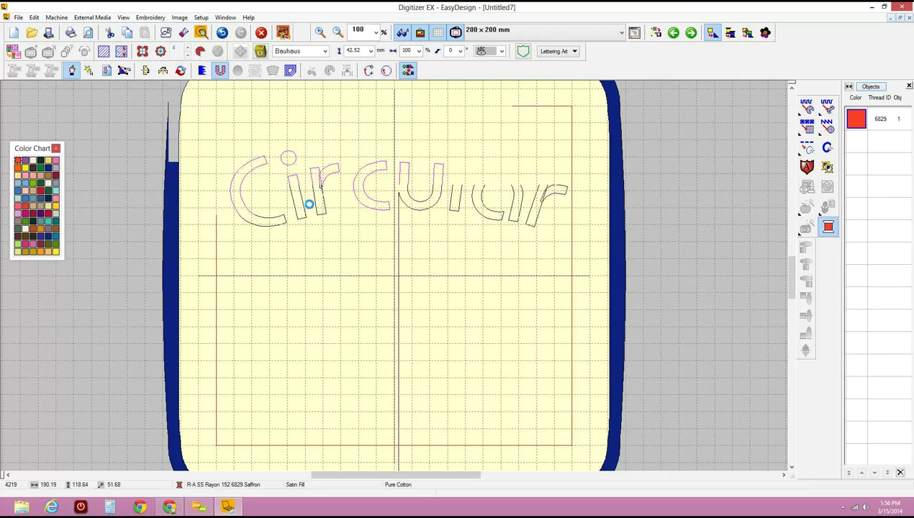
- Reshape the letter spacing along the circular baseline, trying a very wide spread before tightening the word to about 150 mm wide
{"action": "key", "text": "h"}
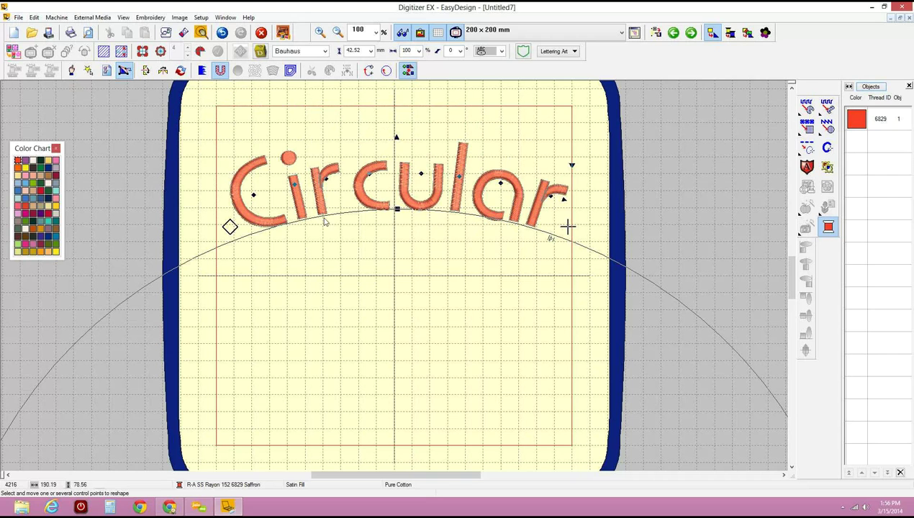
{"action": "left_click_drag", "start_coordinate": [229, 228], "coordinate": [236, 227]}
{"action": "left_click_drag", "start_coordinate": [550, 238], "coordinate": [736, 373]}
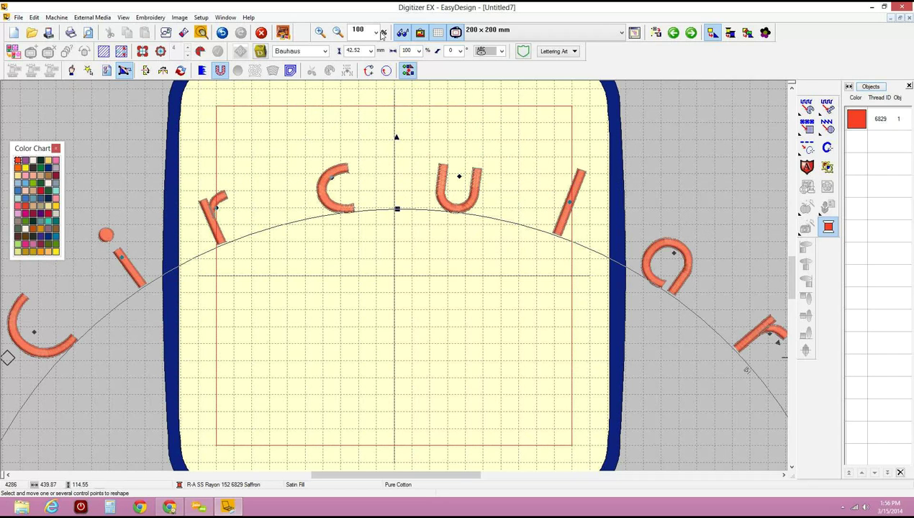
{"action": "left_click", "coordinate": [377, 33]}
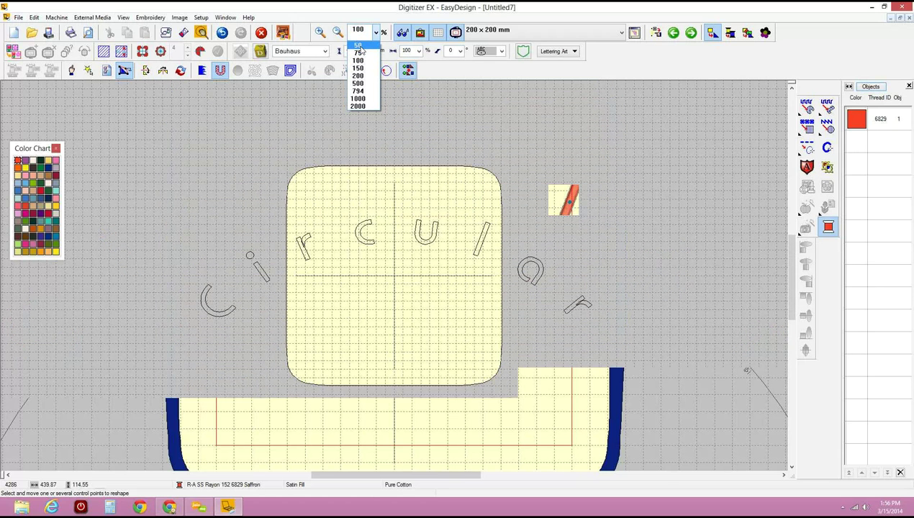
{"action": "left_click", "coordinate": [357, 45]}
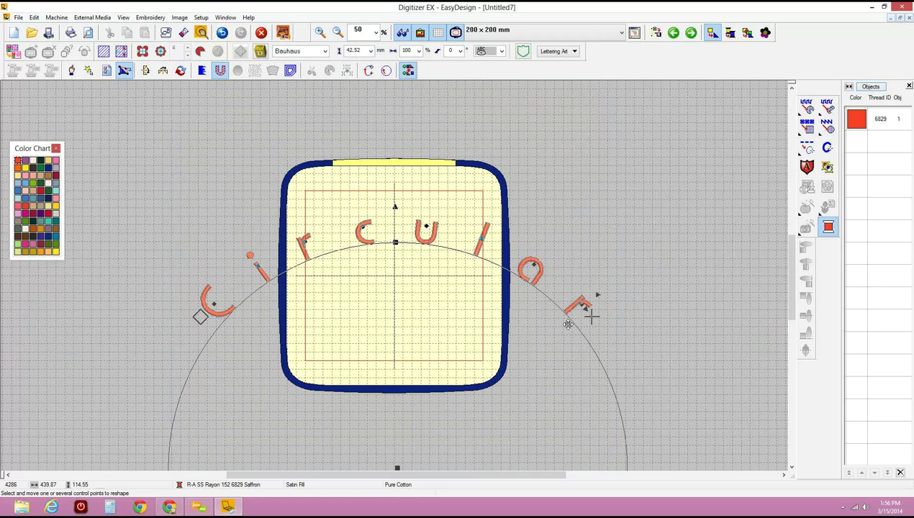
{"action": "left_click_drag", "start_coordinate": [476, 273], "coordinate": [454, 258]}
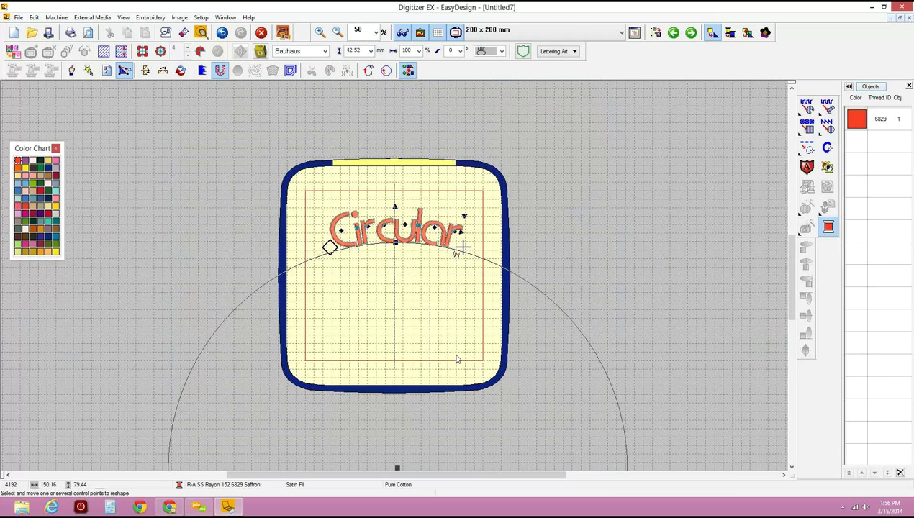
- Shrink the lettering's circular baseline to fit inside the hoop, keeping the word along its upper arc, and finish reshaping
{"action": "left_click_drag", "start_coordinate": [399, 467], "coordinate": [394, 293]}
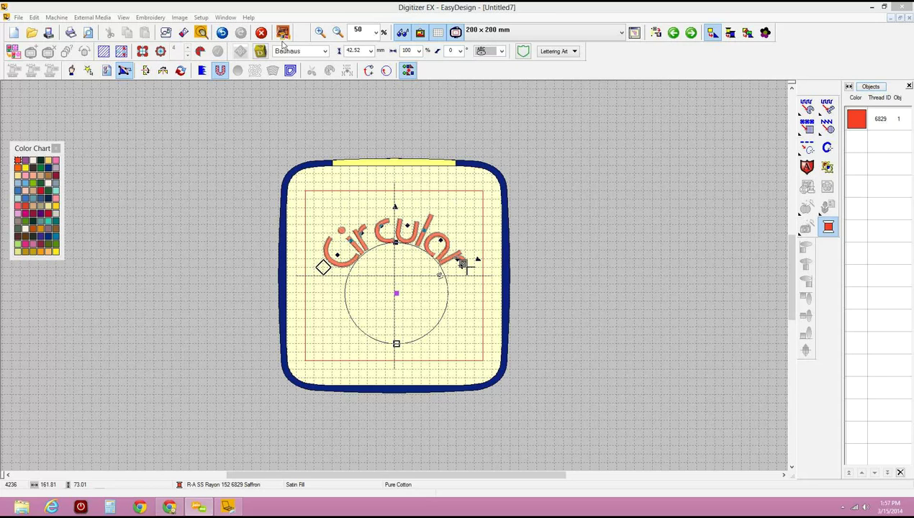
{"action": "left_click", "coordinate": [72, 71]}
{"action": "key", "text": "Escape"}
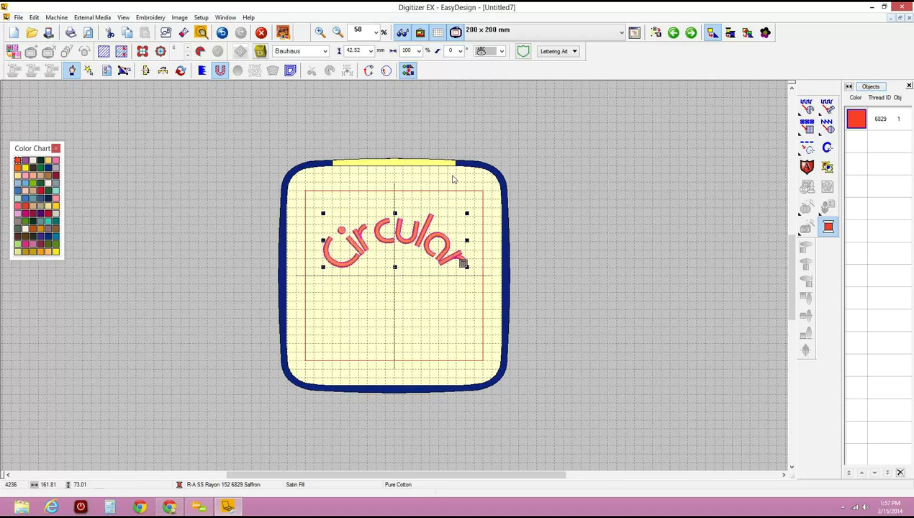
- Apply the Diamond lettering art shape to the Circular lettering and pull the envelope's upper middle point up to the hoop's edge
{"action": "left_click", "coordinate": [573, 52]}
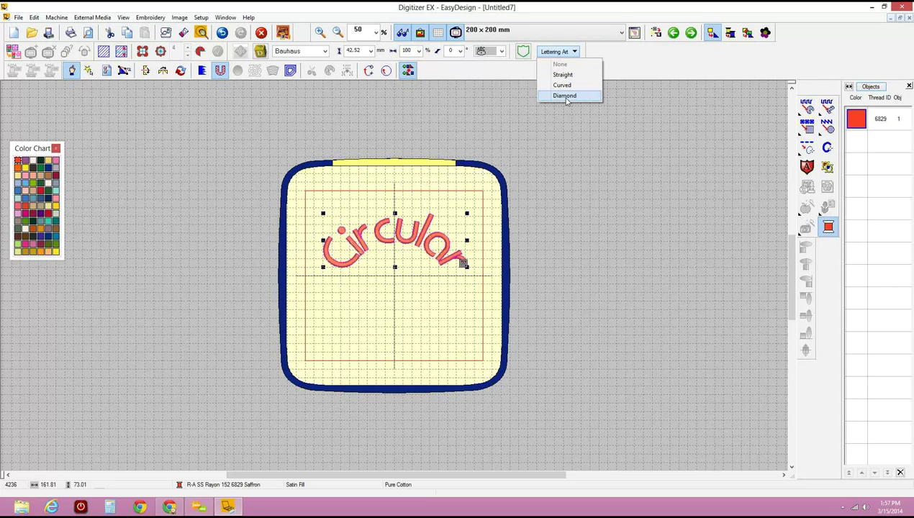
{"action": "key", "text": "Escape"}
{"action": "key", "text": "h"}
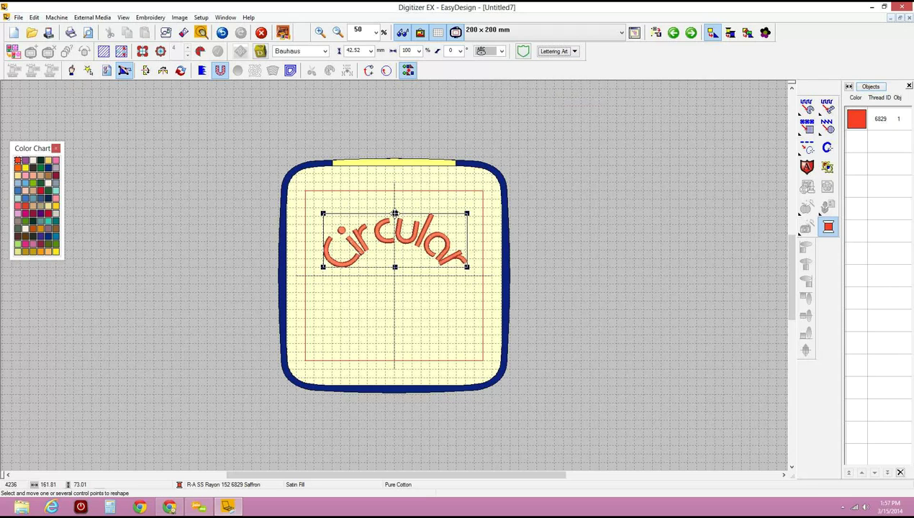
{"action": "left_click_drag", "start_coordinate": [394, 213], "coordinate": [395, 155]}
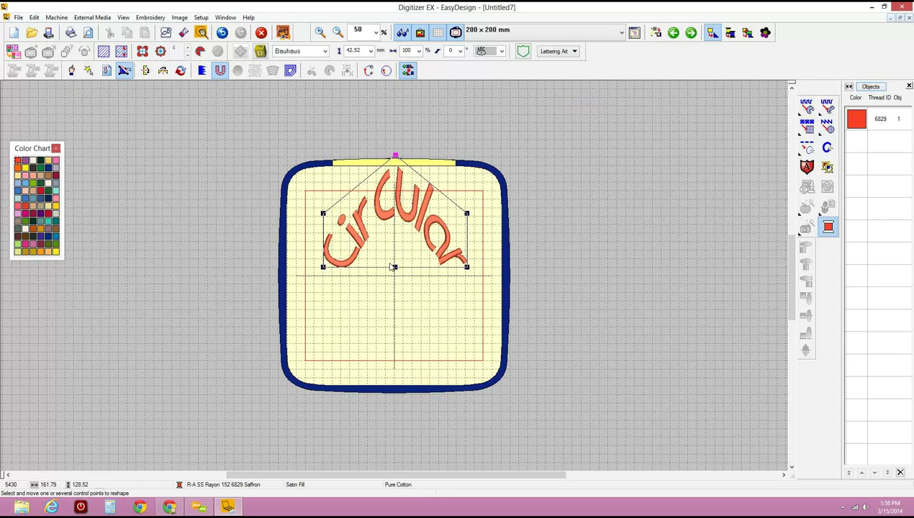
- Distort the diamond envelope by lowering its upper middle, lower middle, upper-right and lower-left points and raising its upper-left corner
{"action": "left_click_drag", "start_coordinate": [392, 267], "coordinate": [394, 336]}
{"action": "left_click_drag", "start_coordinate": [466, 213], "coordinate": [467, 252]}
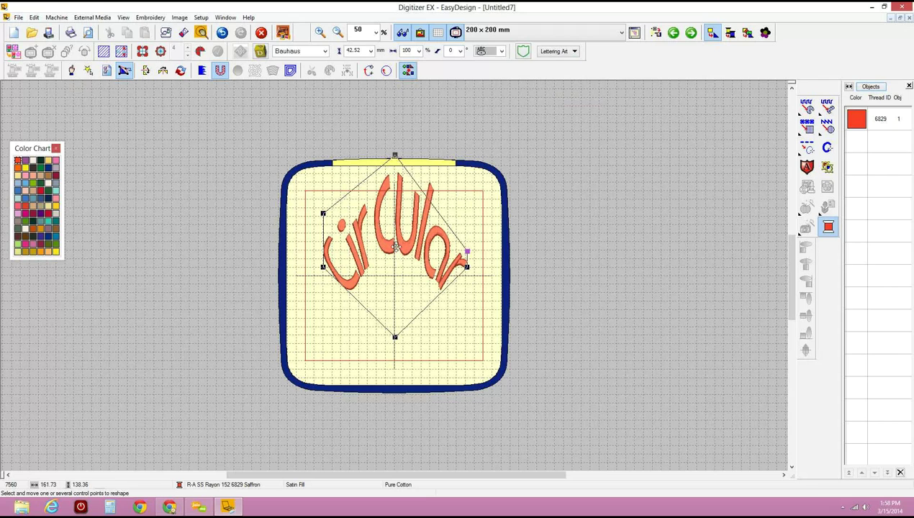
{"action": "left_click_drag", "start_coordinate": [325, 216], "coordinate": [393, 189]}
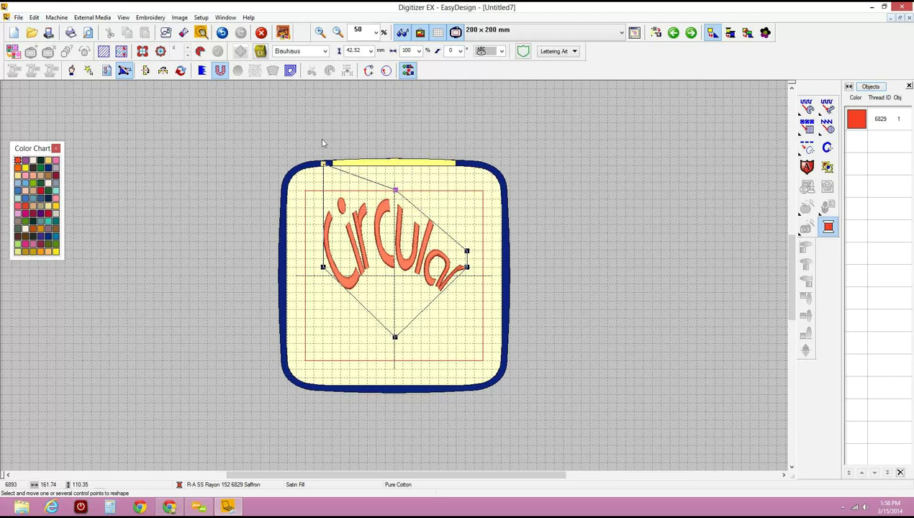
{"action": "left_click_drag", "start_coordinate": [322, 267], "coordinate": [352, 328]}
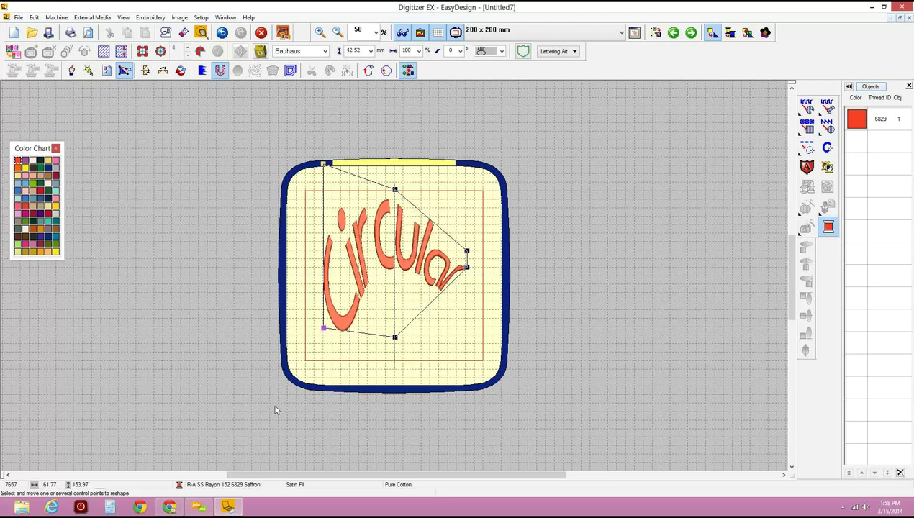